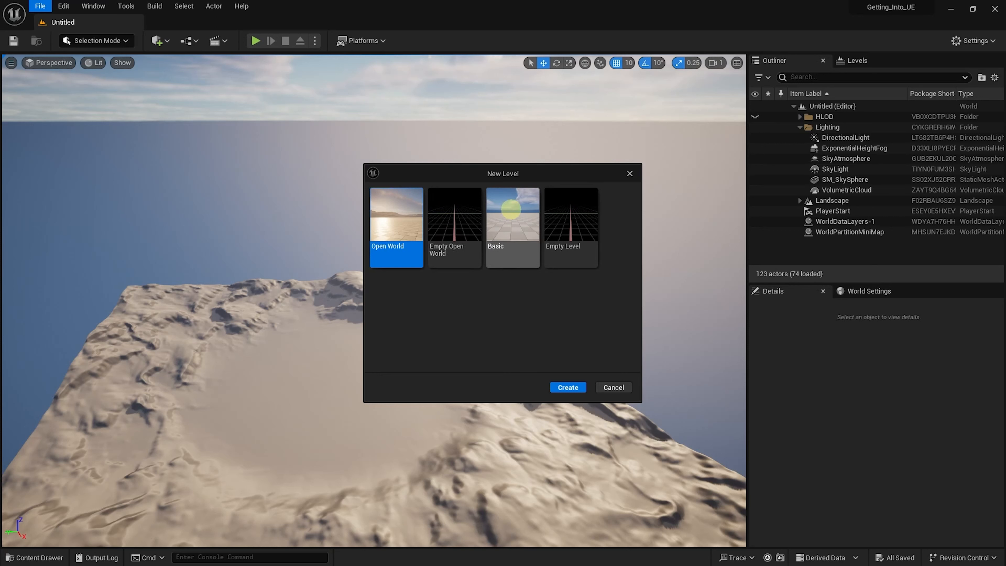
- Create a new level from the Basic template
click(512, 226)
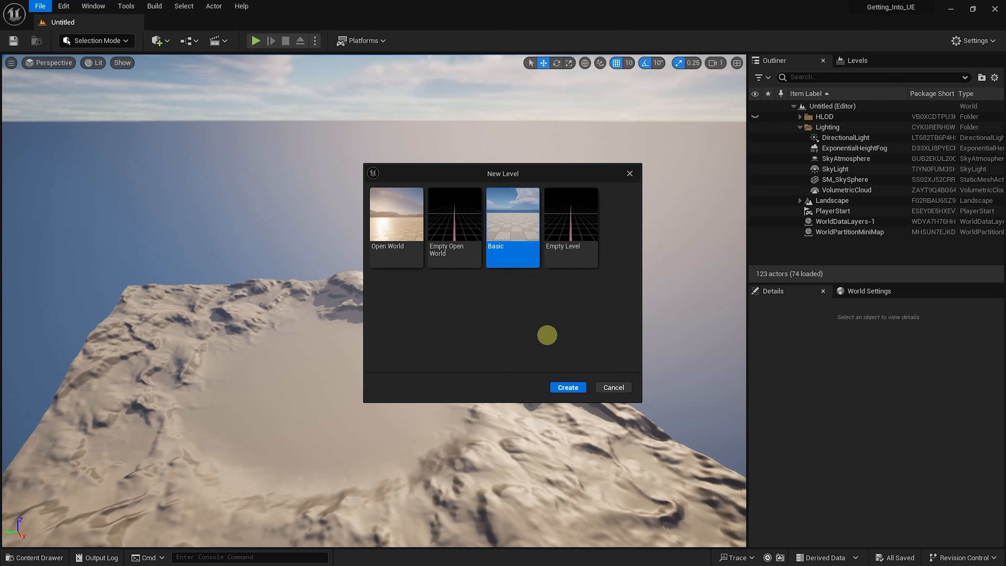
click(568, 387)
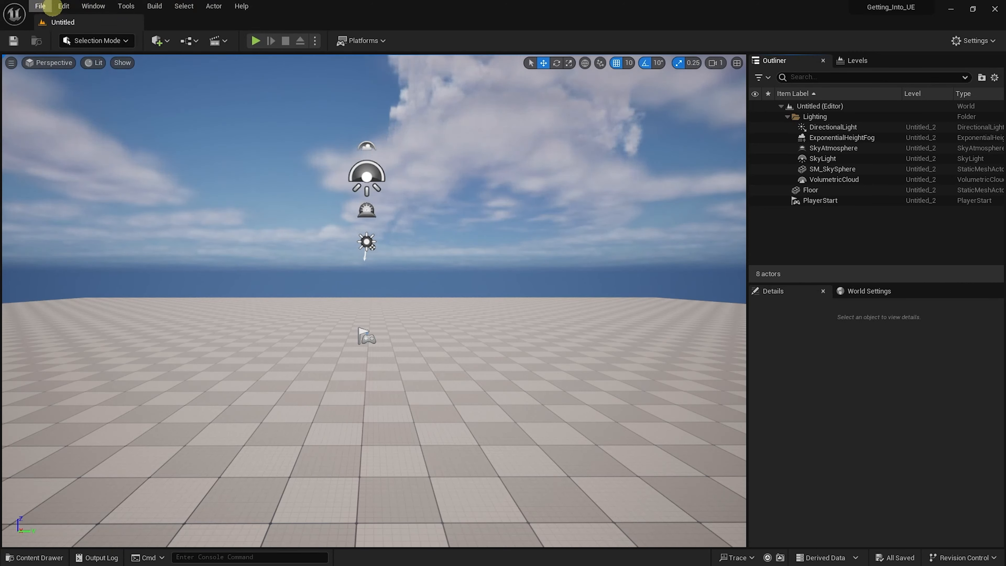
click(41, 7)
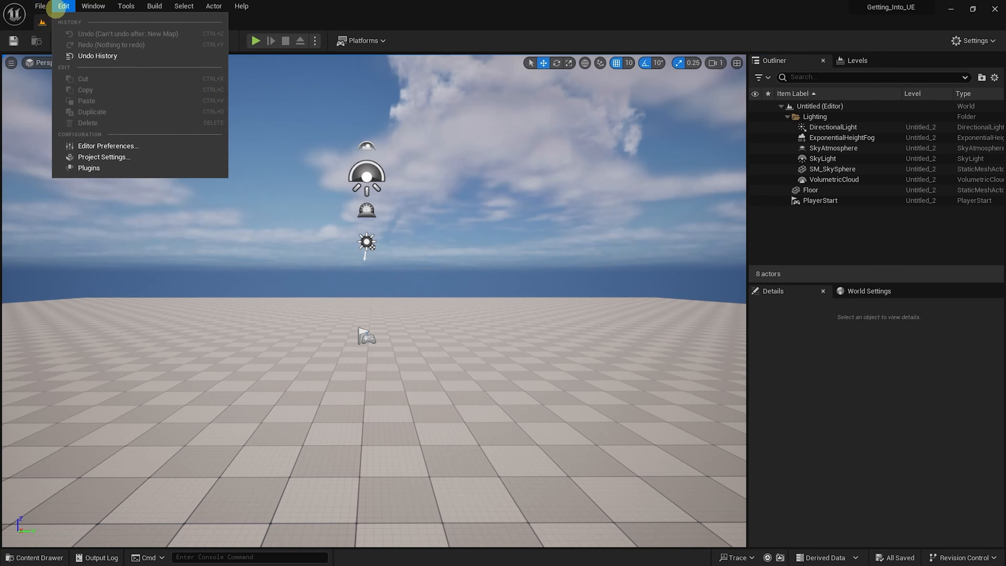
click(56, 8)
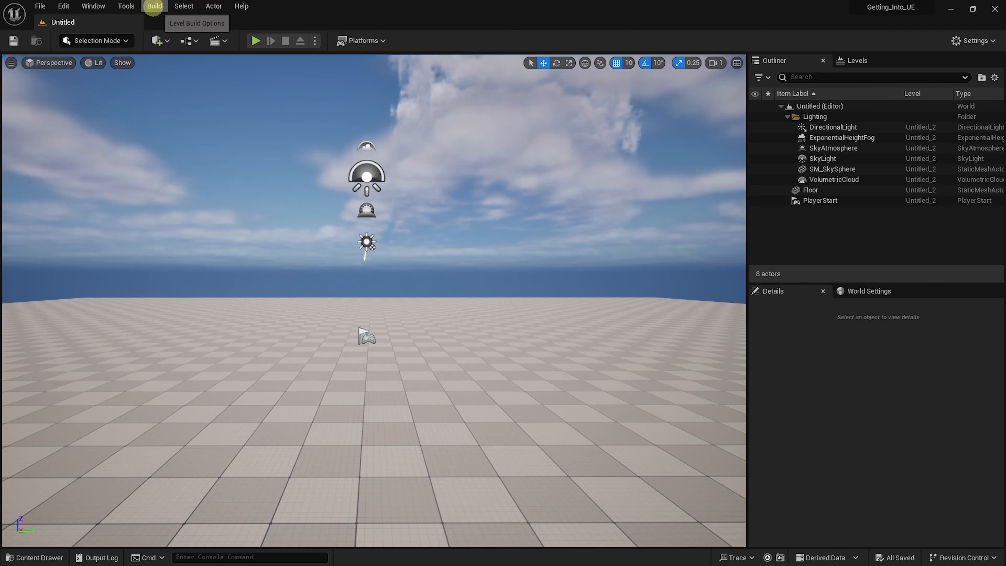
click(153, 7)
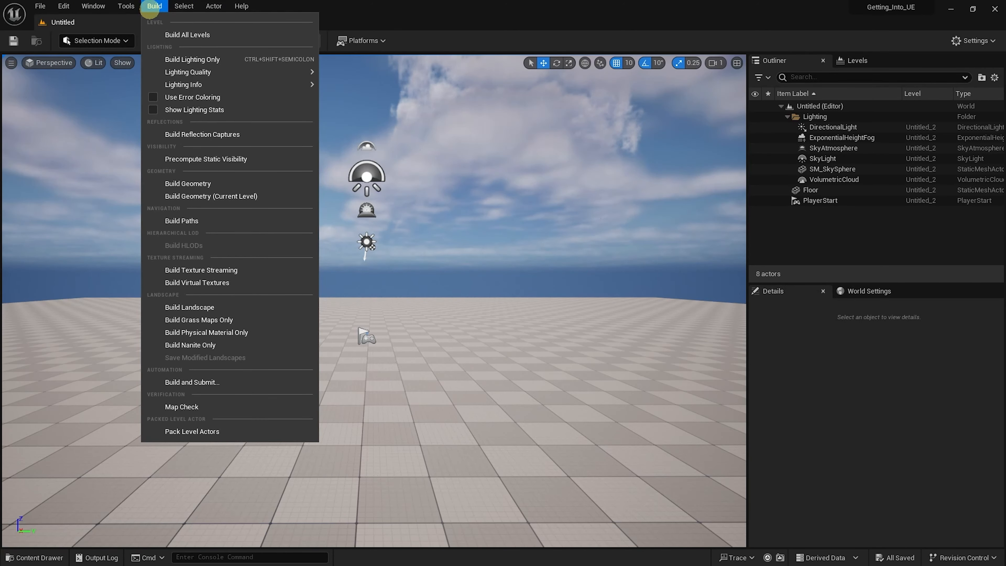
click(153, 6)
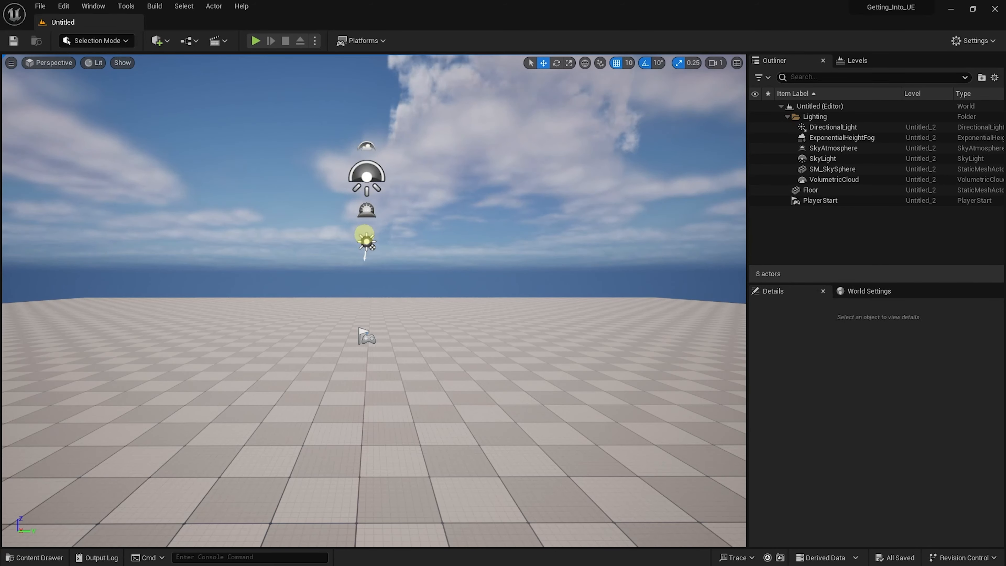
- Inspect the SkyLight, SkyAtmosphere, VolumetricCloud, DirectionalLight and PlayerStart actors by selecting each one in the viewport
mouse_move(395, 306)
alt+mouse_down()
mouse_move(381, 307)
mouse_move(409, 305)
mouse_move(368, 303)
mouse_move(389, 306)
alt+mouse_up()
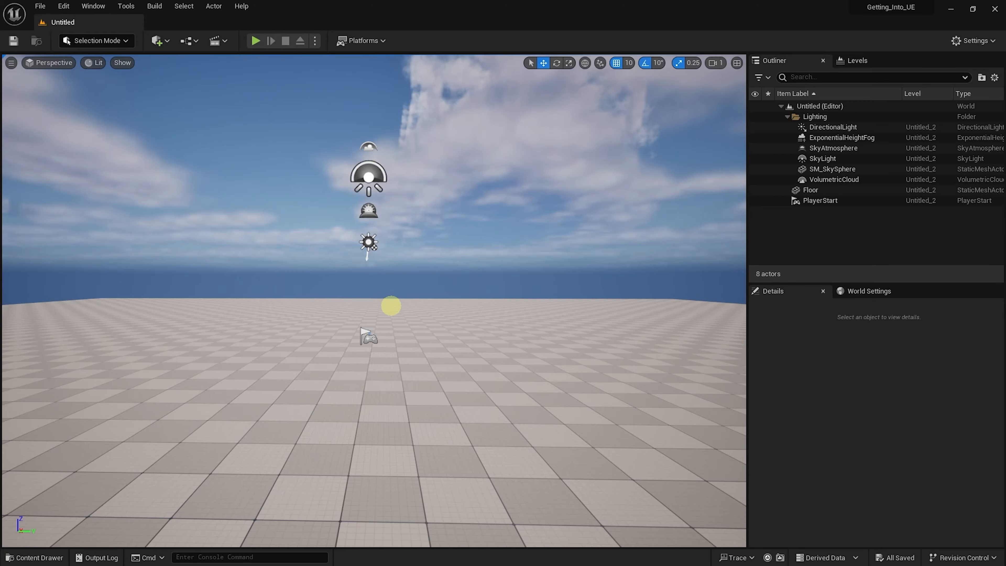
mouse_move(391, 305)
alt+mouse_down()
mouse_move(375, 315)
mouse_move(353, 305)
mouse_move(418, 309)
mouse_move(336, 310)
mouse_move(442, 310)
mouse_move(389, 309)
alt+mouse_up()
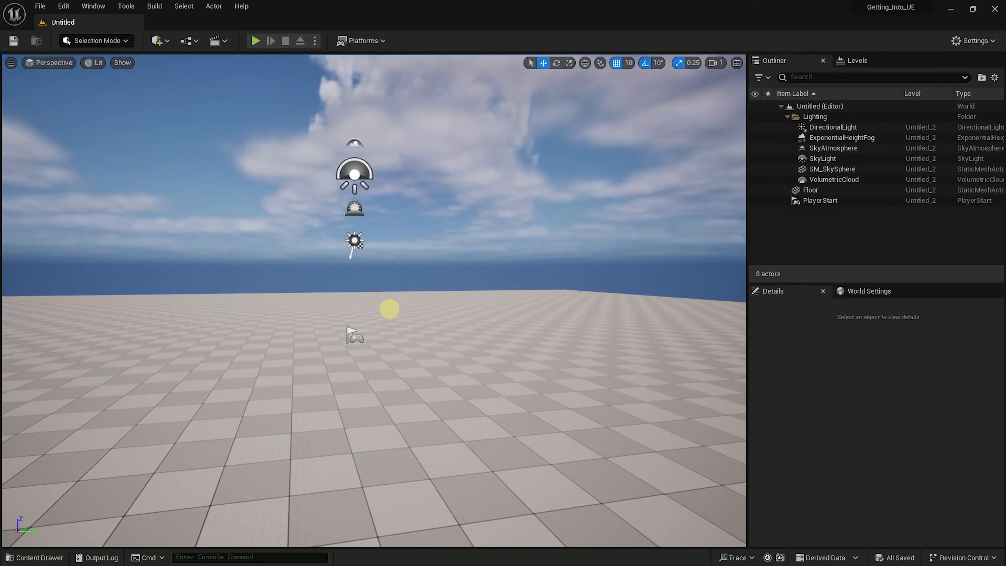
click(354, 173)
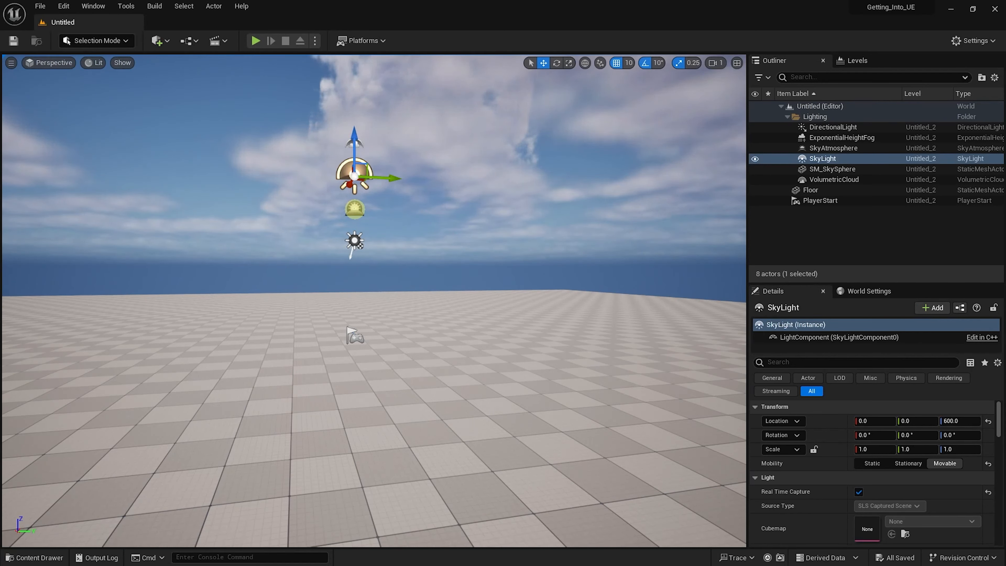
click(354, 208)
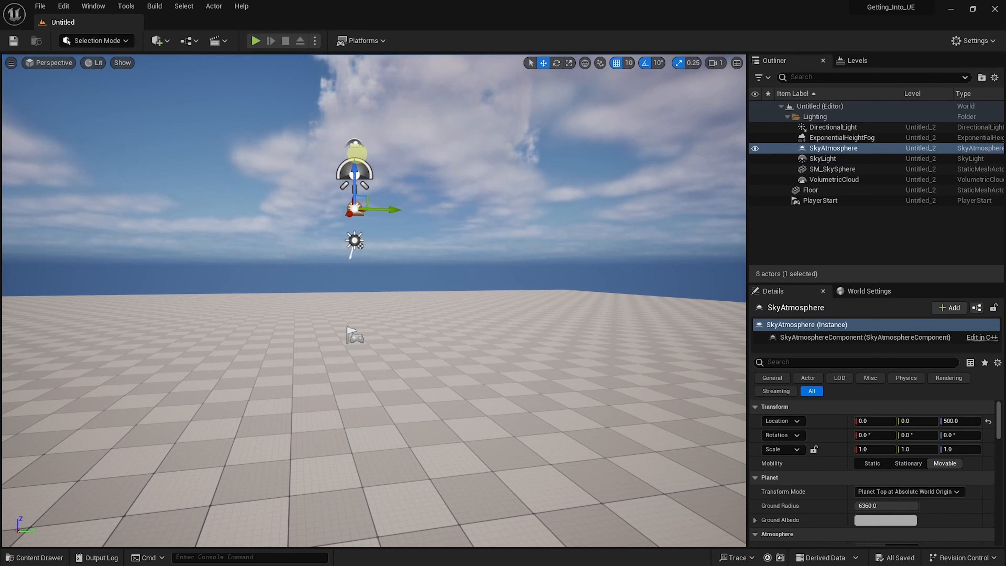
click(356, 144)
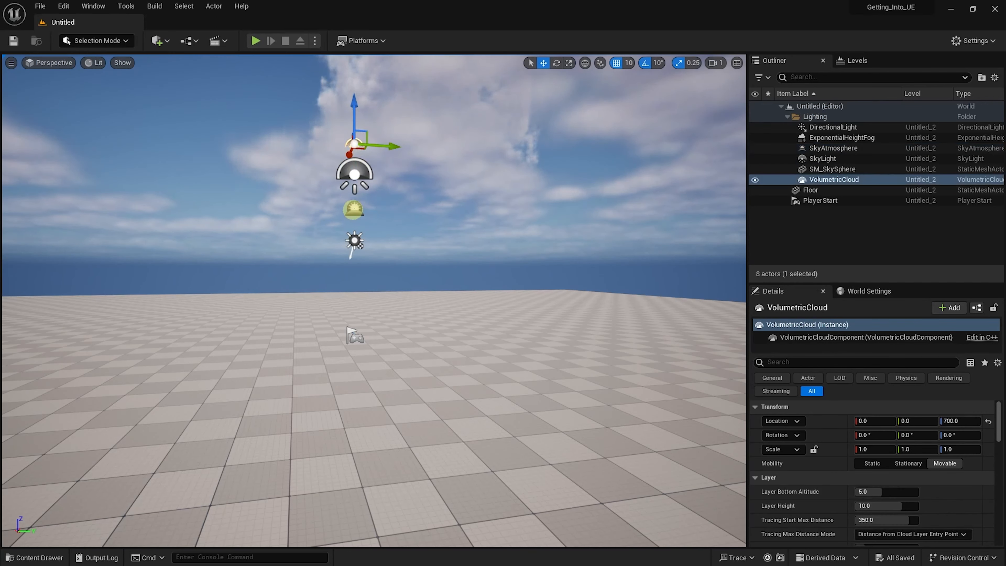
click(352, 209)
click(354, 240)
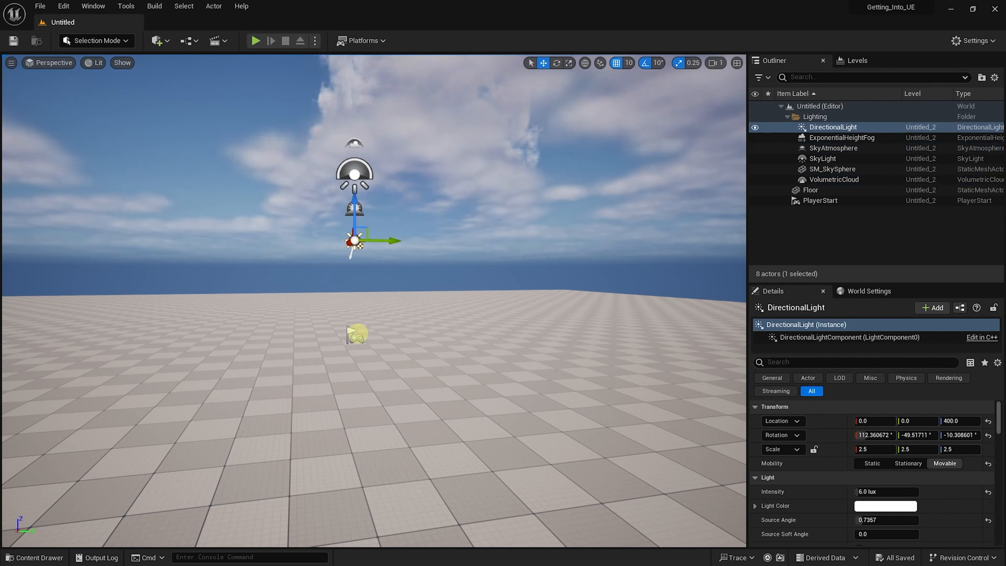
click(356, 334)
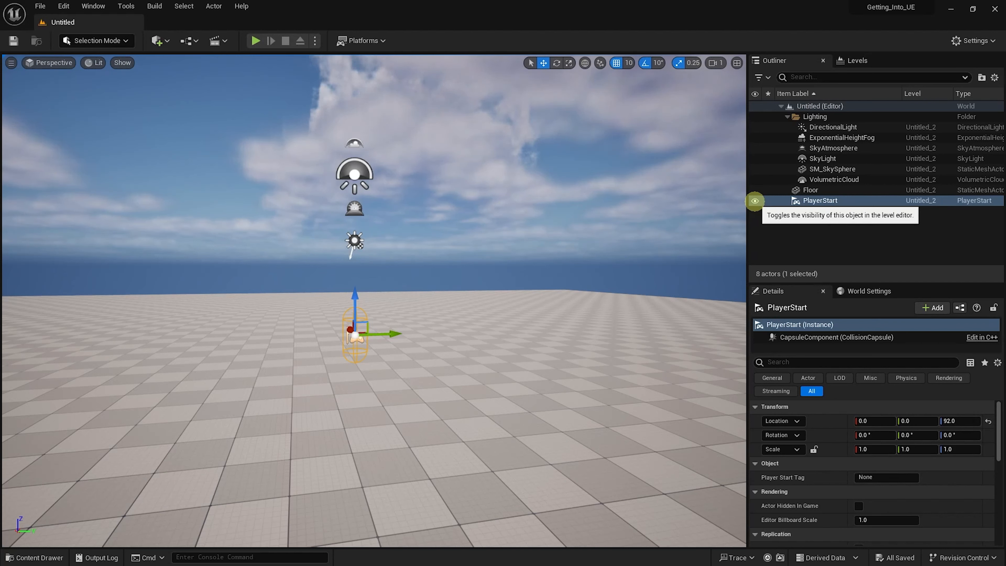
- Toggle the visibility of the PlayerStart and Floor actors off and back on
click(754, 200)
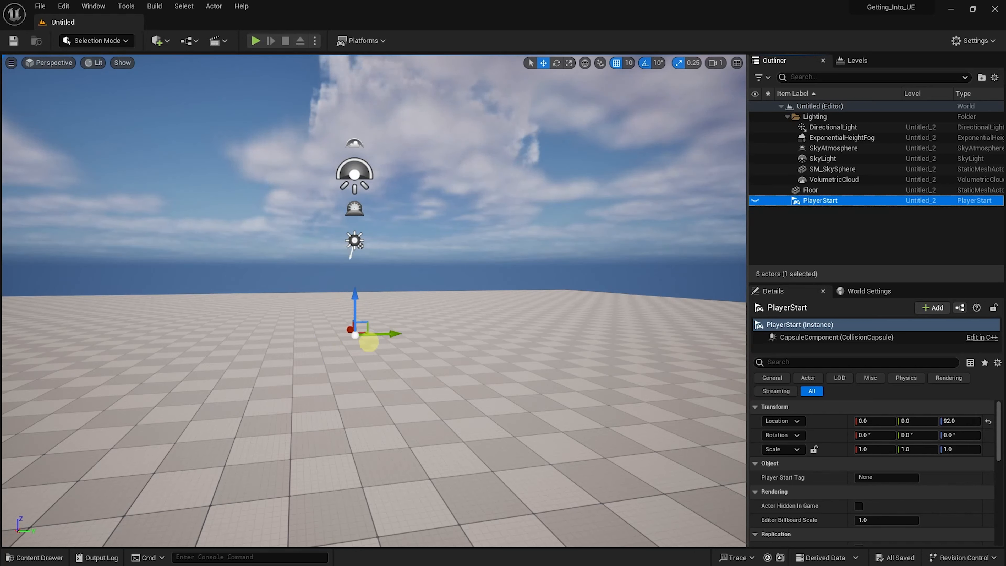
click(807, 190)
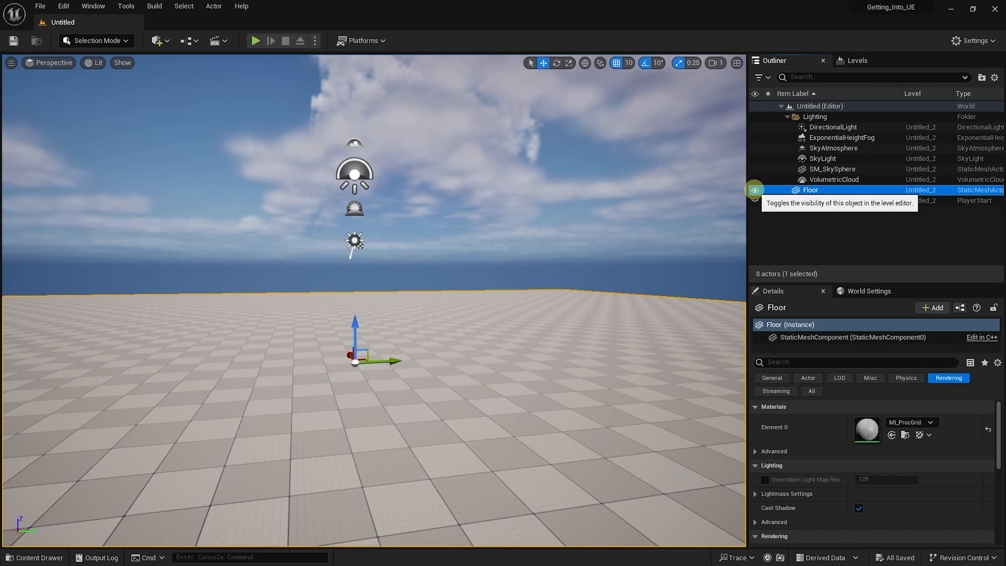
click(754, 190)
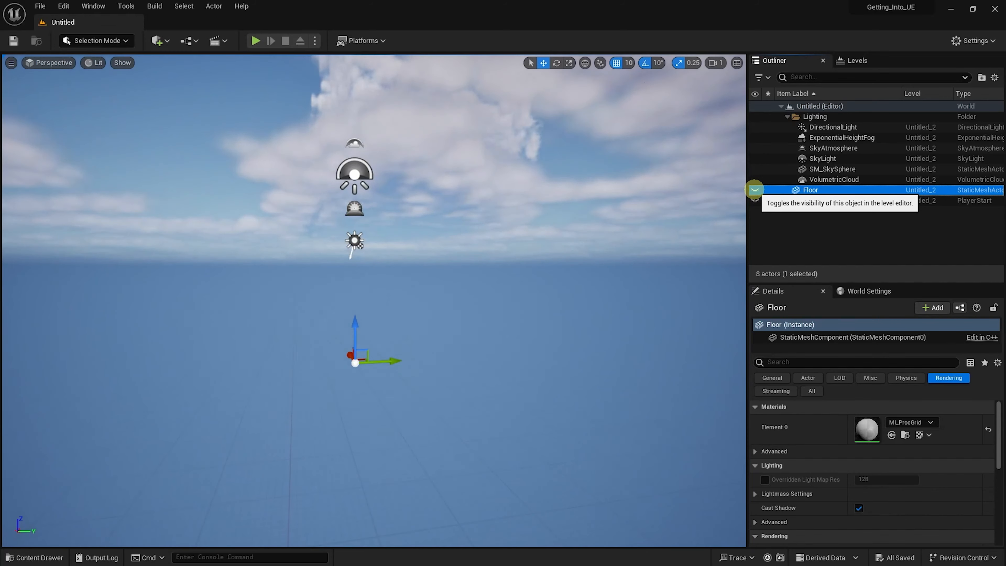
click(754, 190)
click(754, 190)
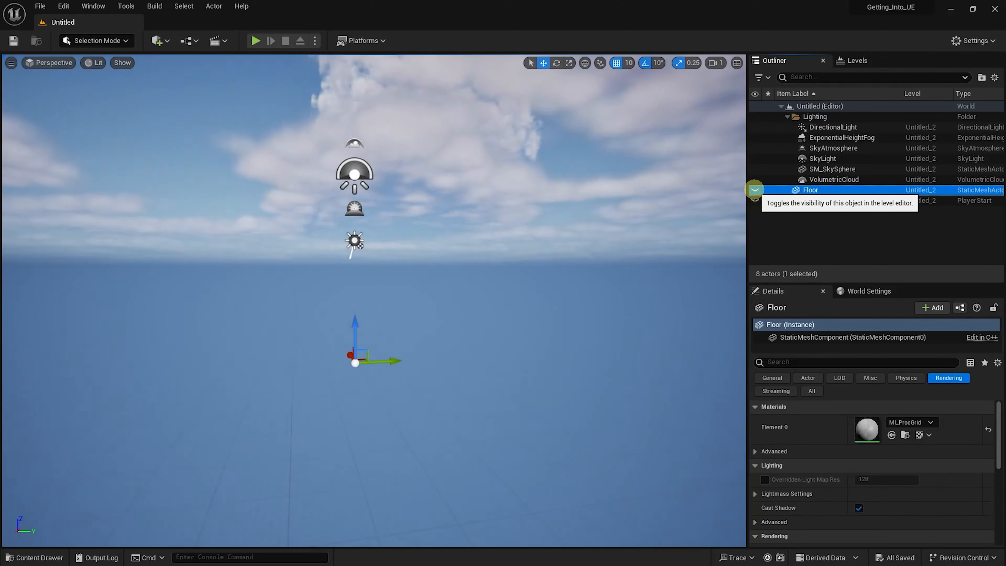
click(754, 190)
click(754, 190)
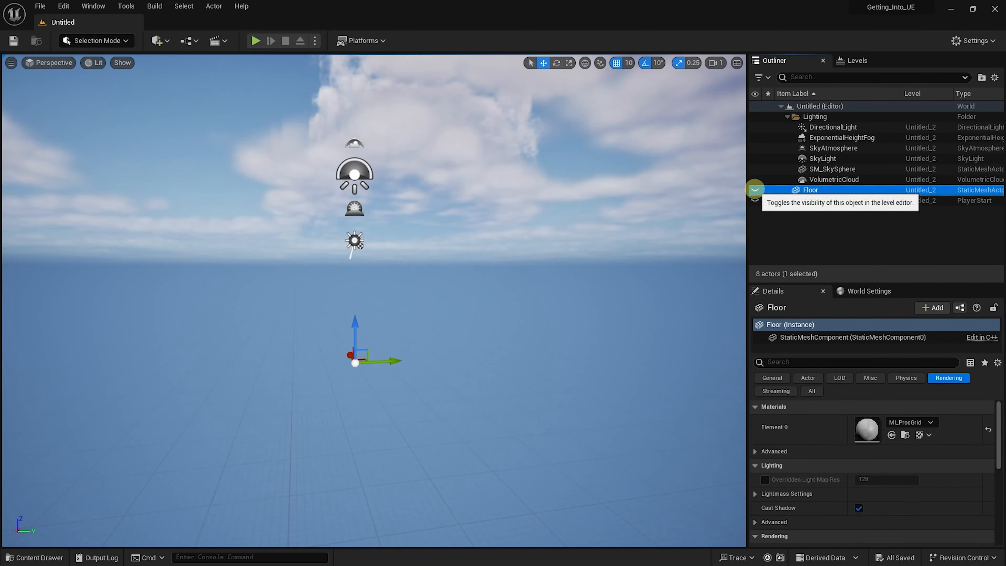
click(754, 190)
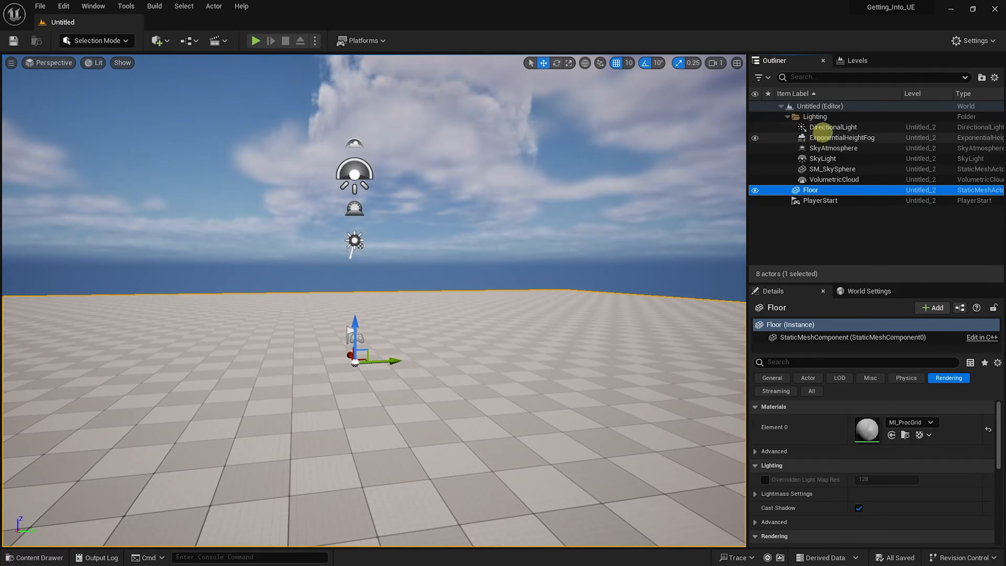
- Select the lighting actors from ExponentialHeightFog through VolumetricCloud together, hide them and show them again
click(823, 138)
shift+click(831, 179)
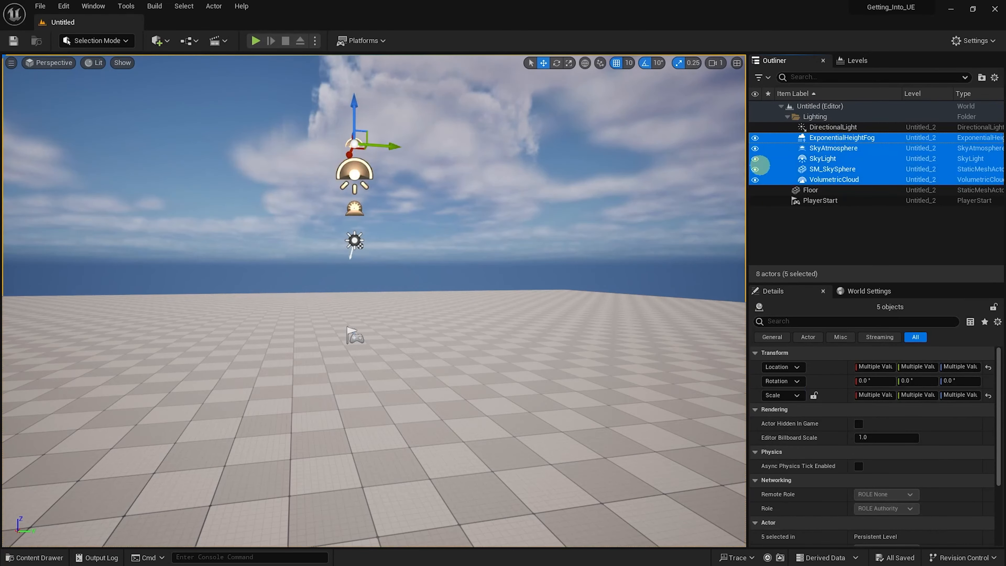
click(755, 137)
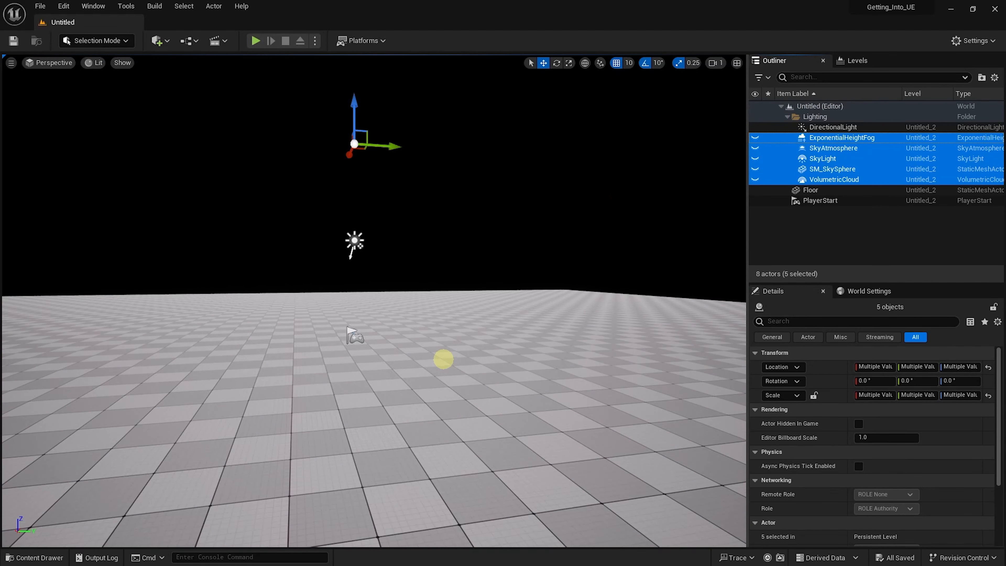
click(754, 159)
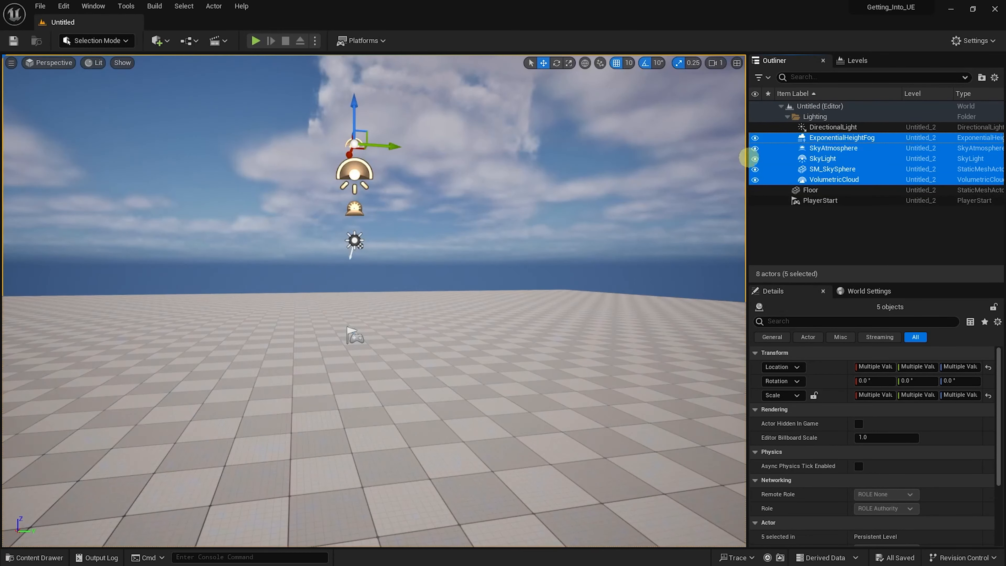
click(787, 117)
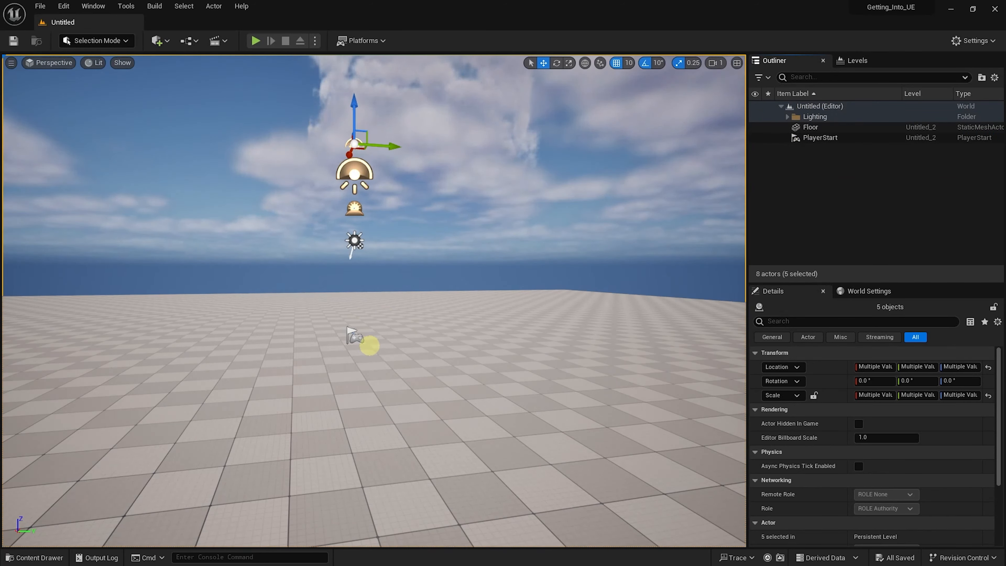
click(393, 263)
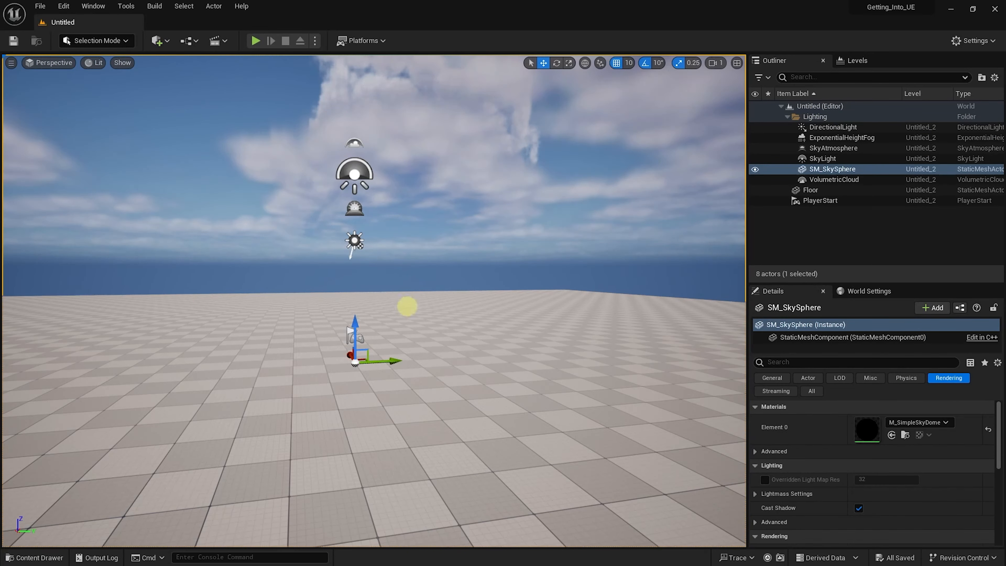
drag(411, 321, 406, 319)
mouse_move(399, 324)
middle_down()
mouse_move(413, 321)
mouse_move(396, 321)
middle_up()
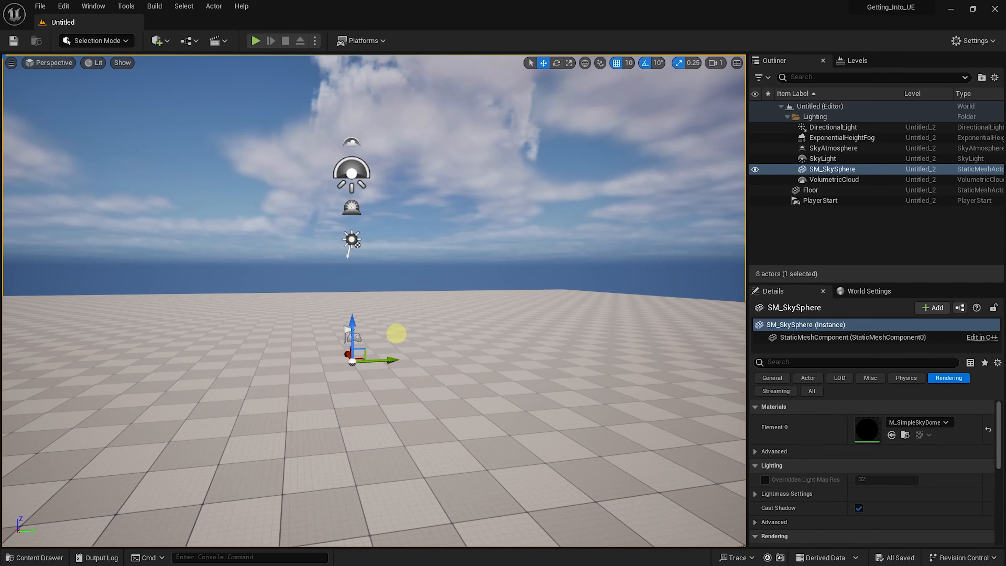
middle_drag(396, 321, 539, 321)
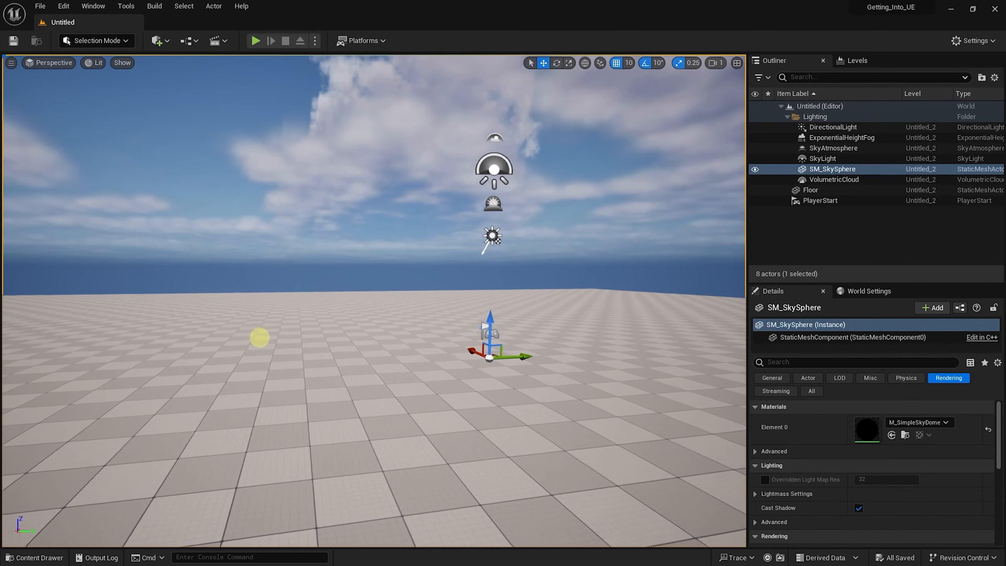
middle_drag(259, 337, 398, 330)
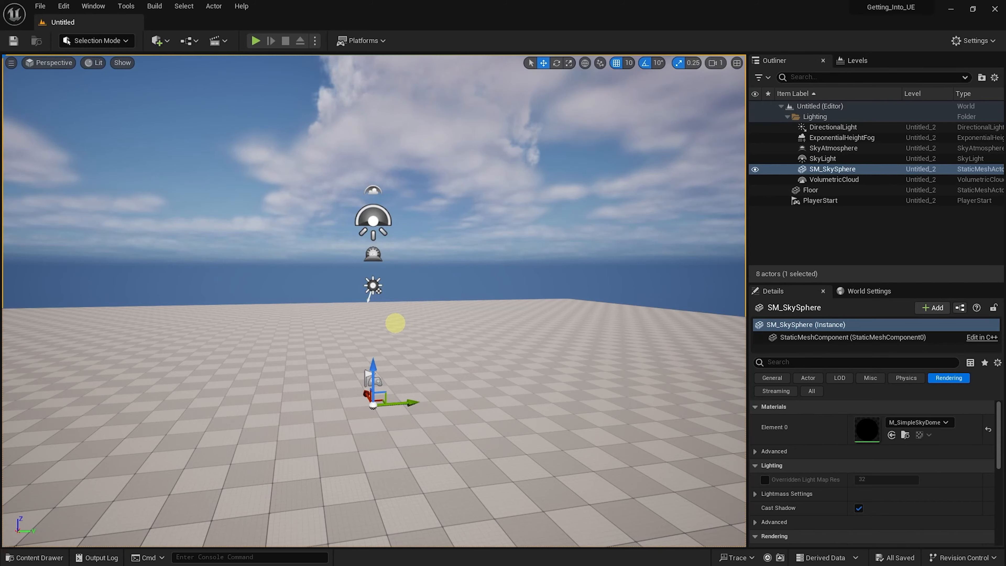
middle_drag(375, 326, 319, 325)
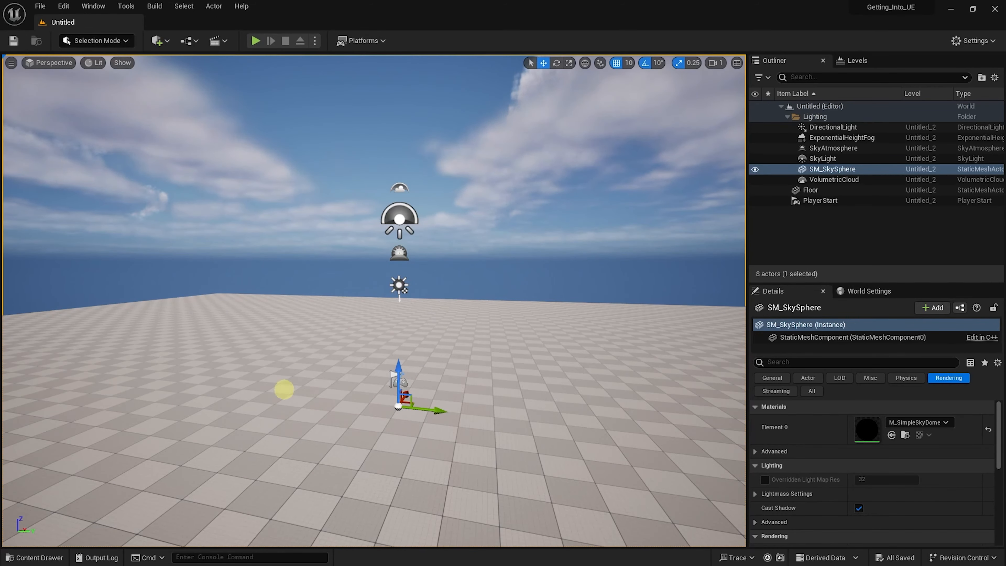
- Enable Invert Middle Mouse Pan in the Editor Preferences and set the General - Appearance settings as default
click(63, 6)
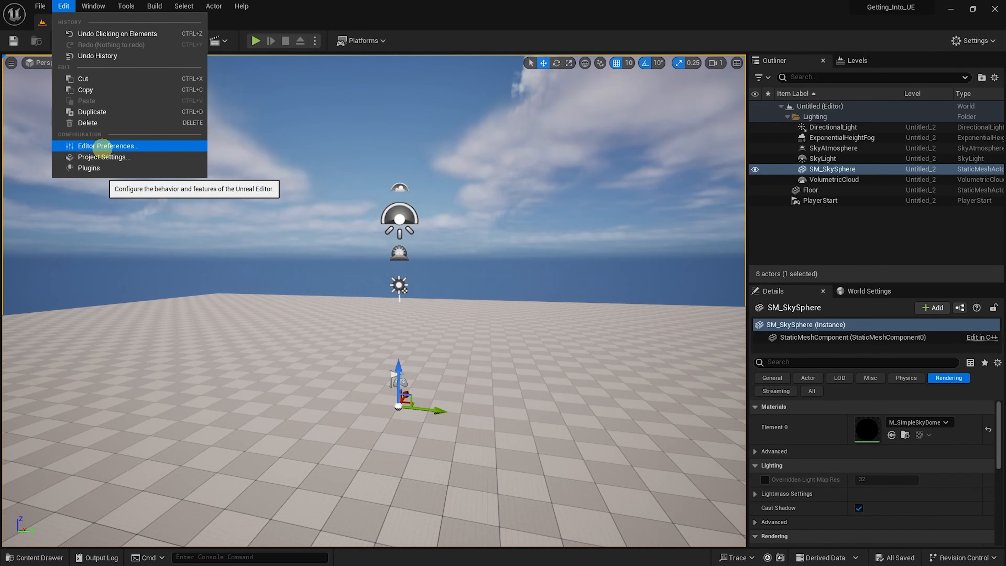
click(130, 145)
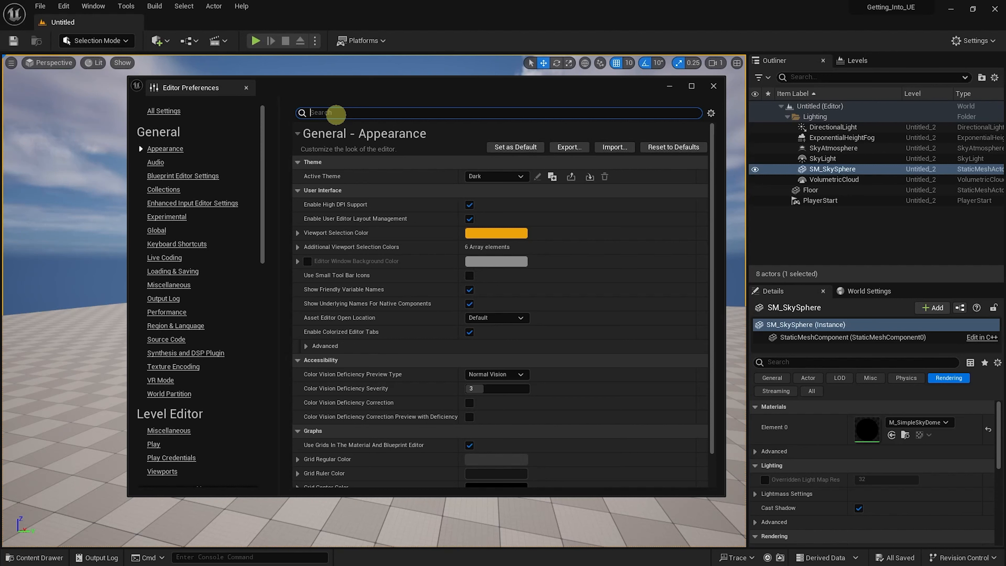
text(iddle)
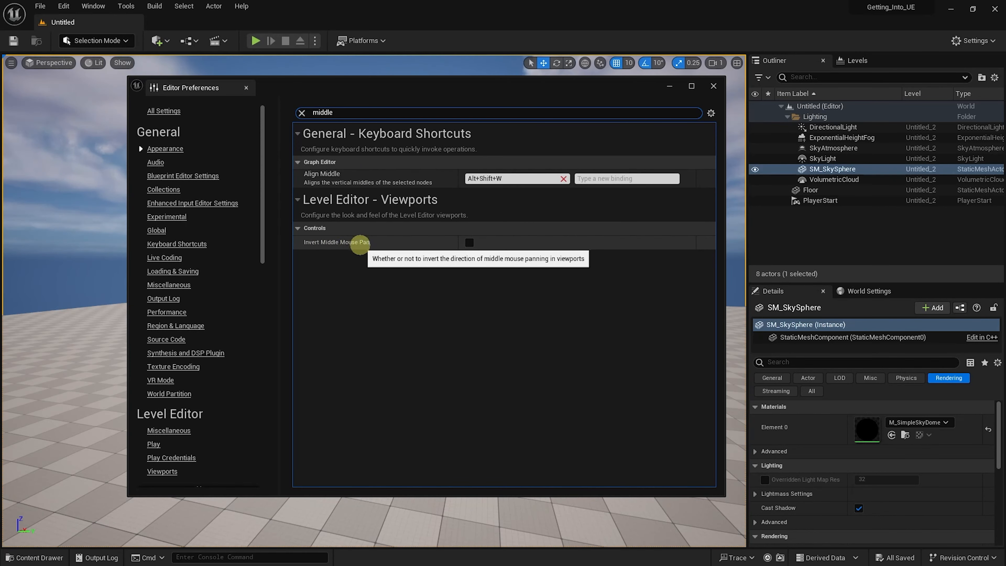
click(468, 242)
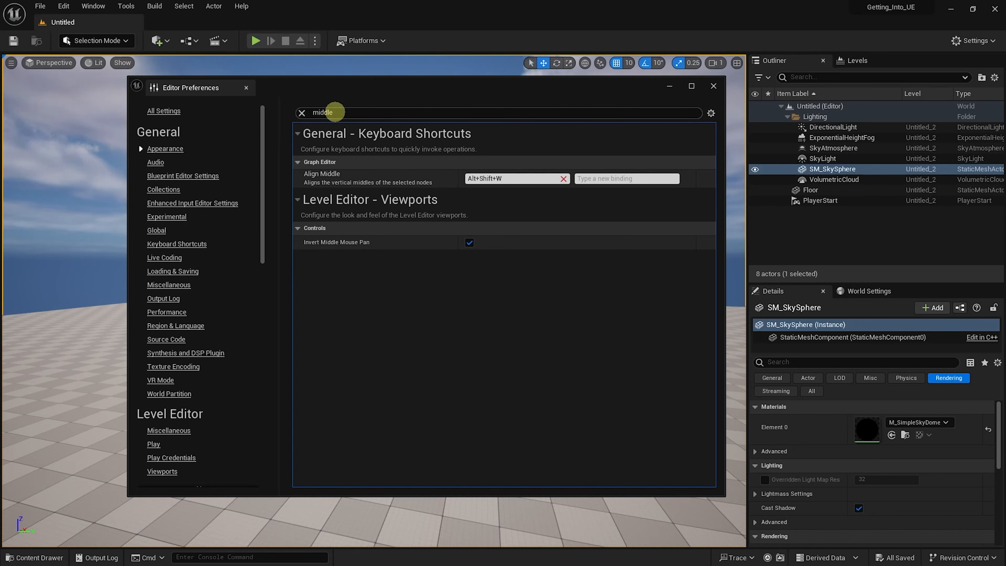
click(301, 113)
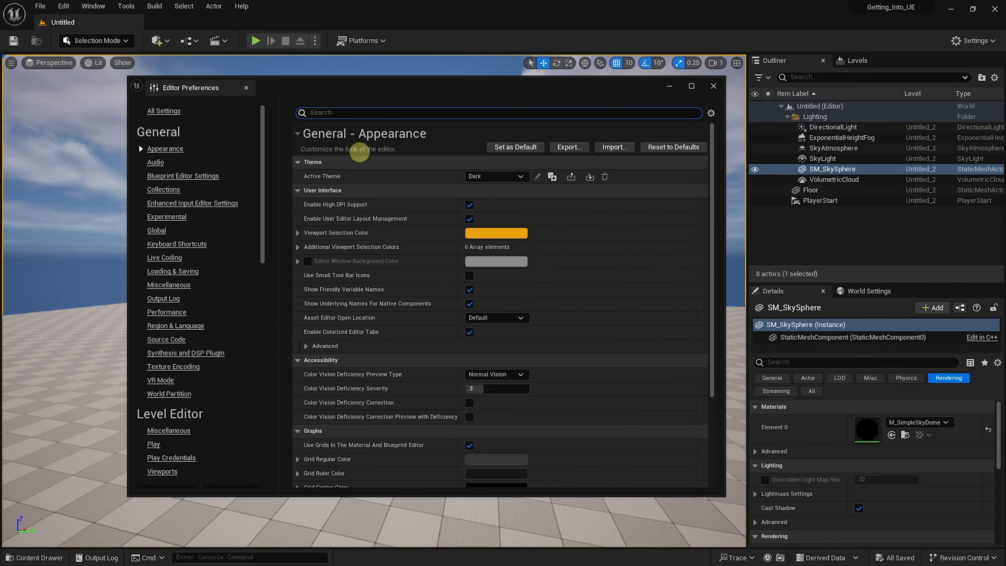
click(507, 147)
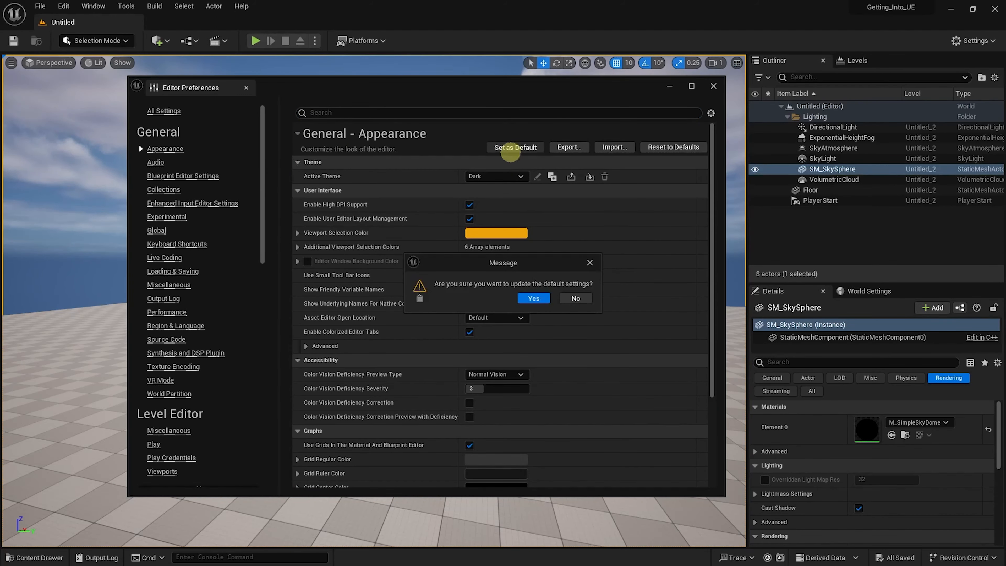
click(533, 298)
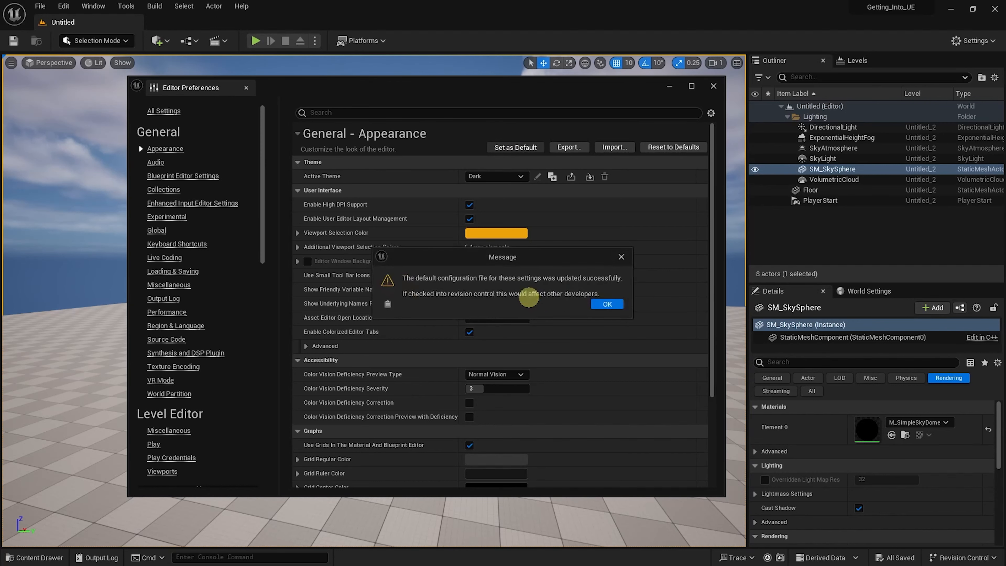
- Dismiss the default-configuration message and close the Editor Preferences, returning to the level viewport
click(607, 301)
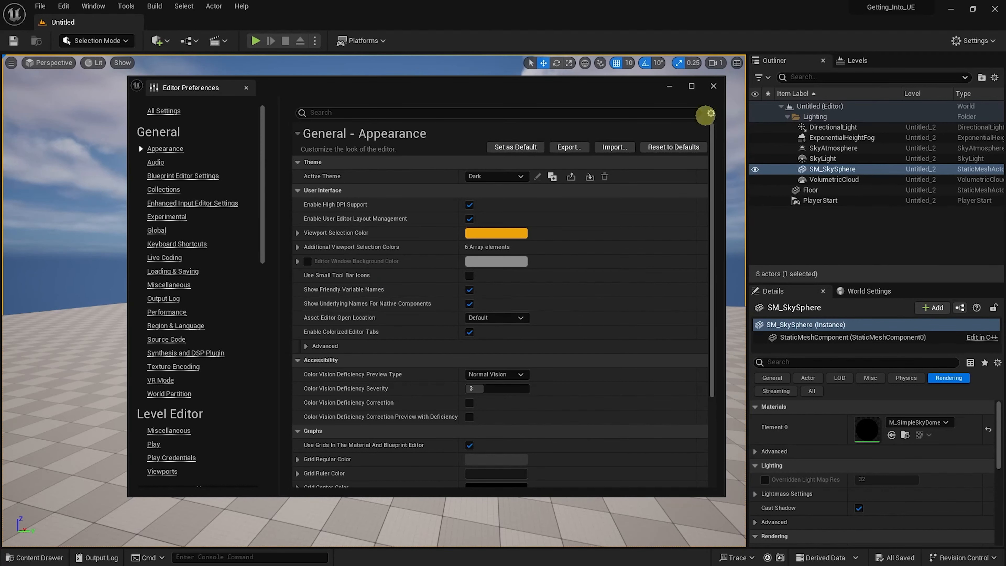
click(713, 86)
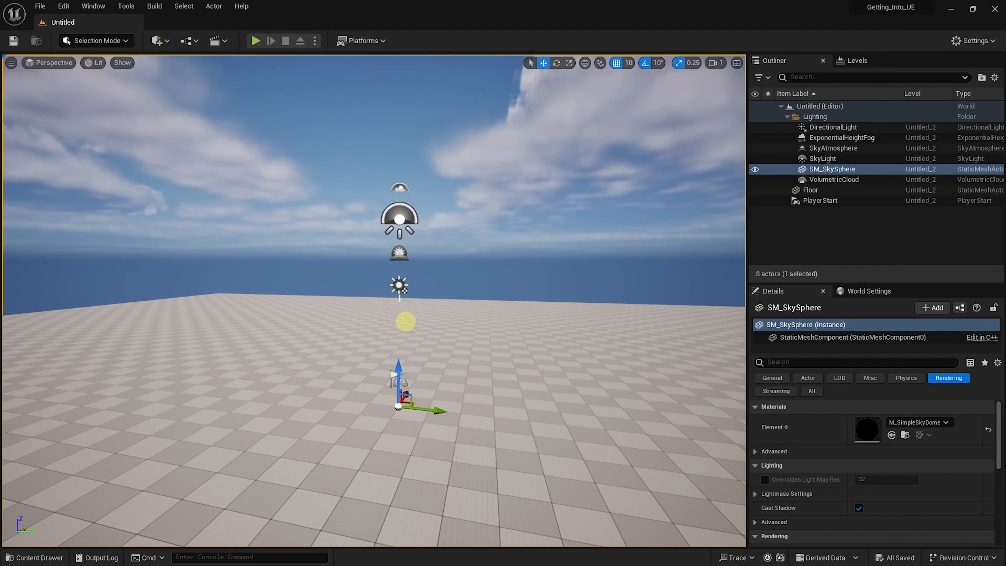
mouse_move(406, 321)
middle_down()
mouse_move(293, 322)
mouse_move(503, 317)
mouse_move(220, 325)
mouse_move(340, 316)
mouse_move(434, 327)
mouse_move(297, 323)
mouse_move(433, 328)
mouse_move(420, 324)
middle_up()
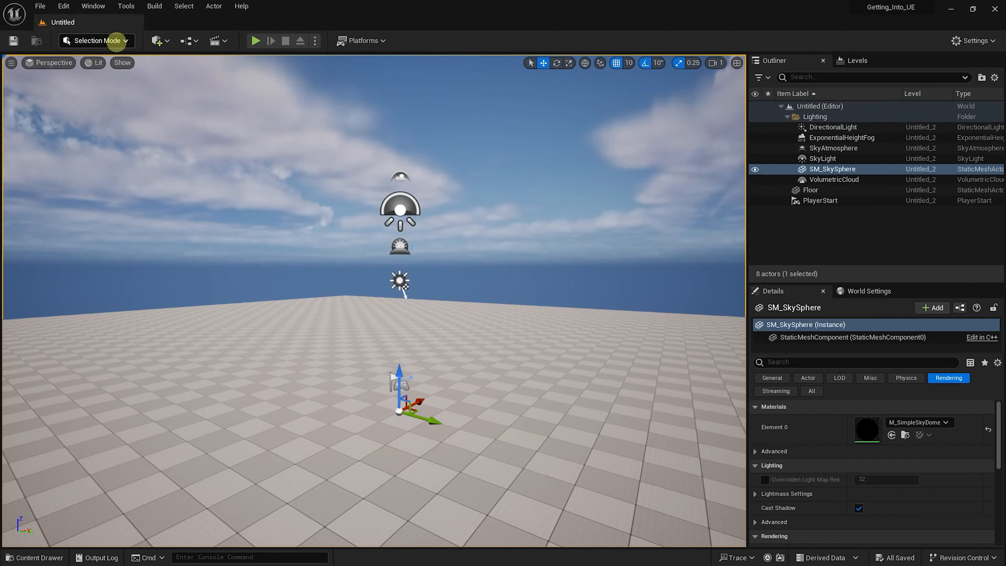
- Tour the editor modes by switching to Landscape, Animation, Brush Editing and Animation again, and return to Selection mode
click(116, 41)
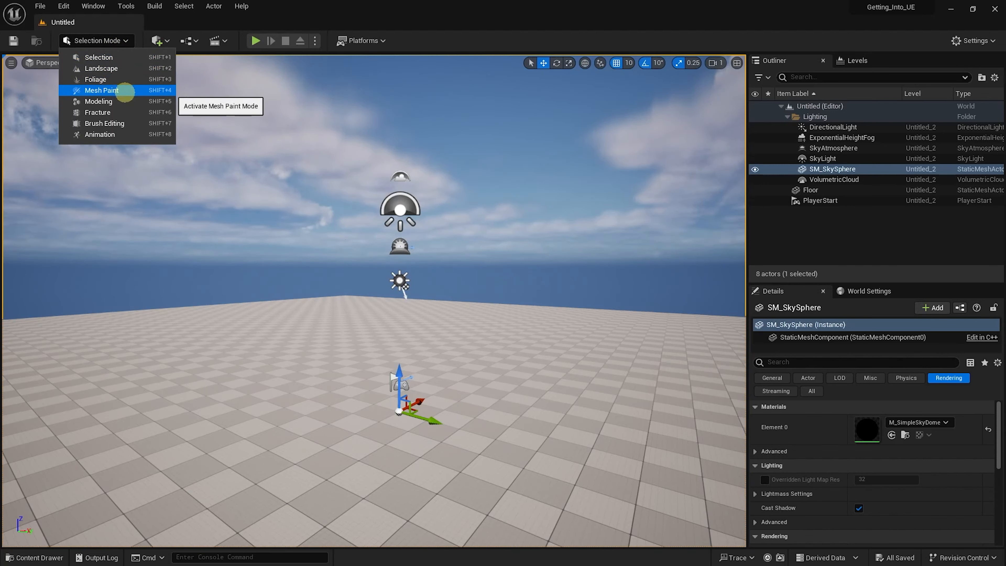
click(106, 24)
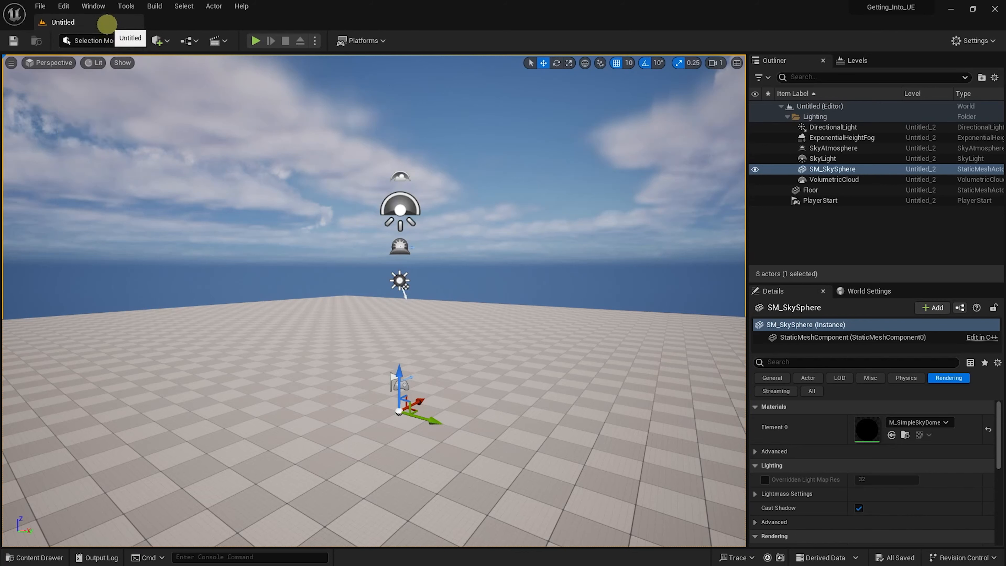
click(106, 36)
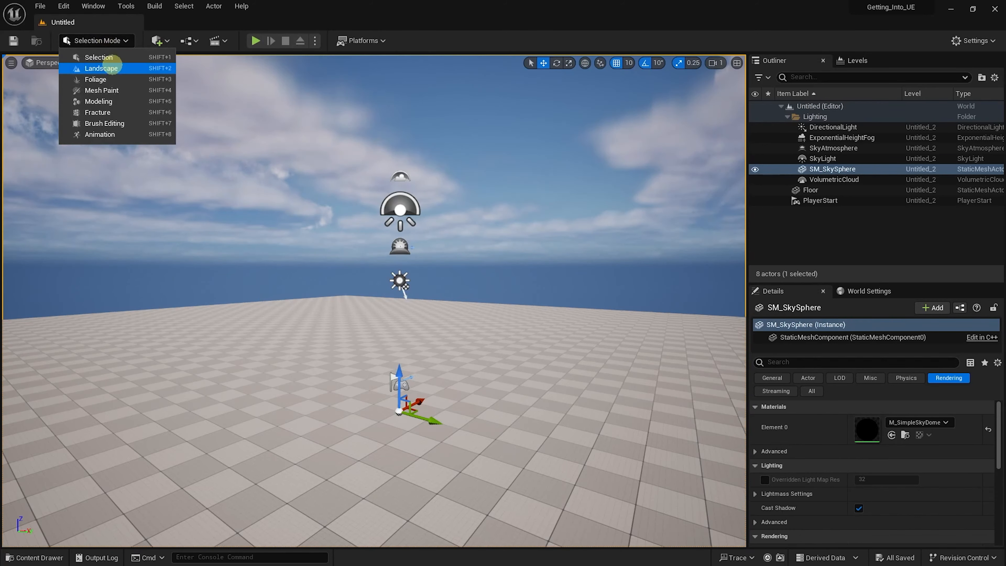
click(113, 68)
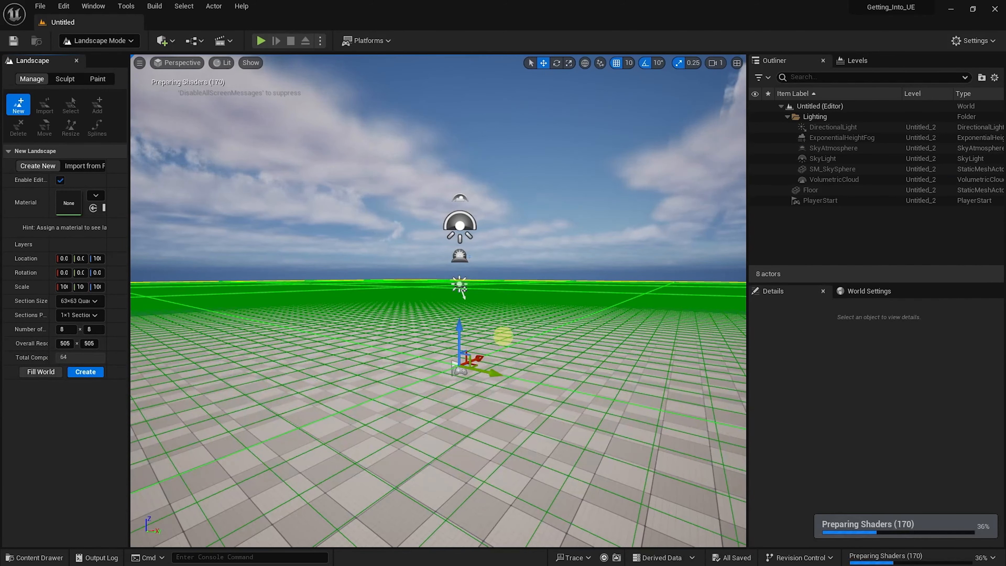
click(88, 41)
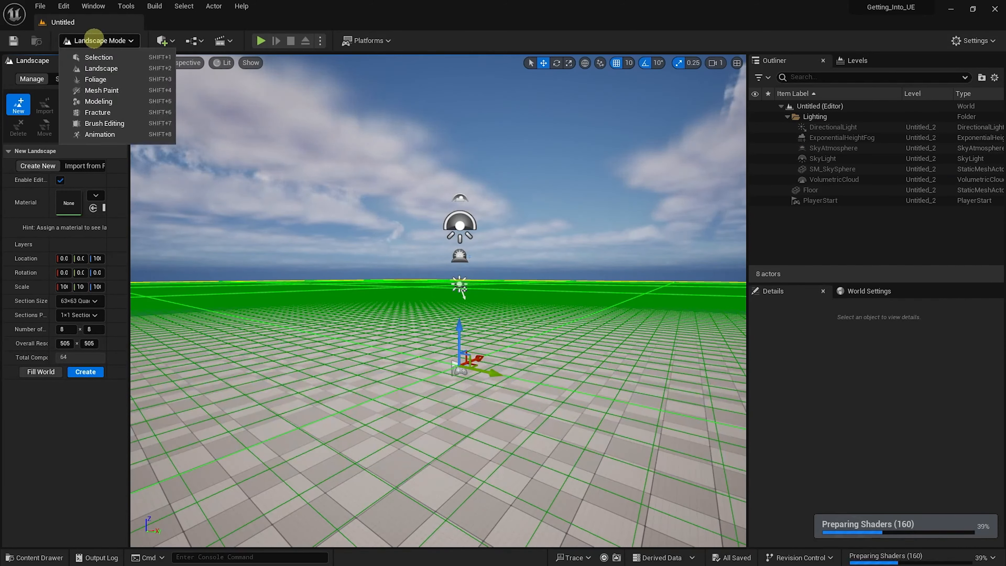
click(106, 135)
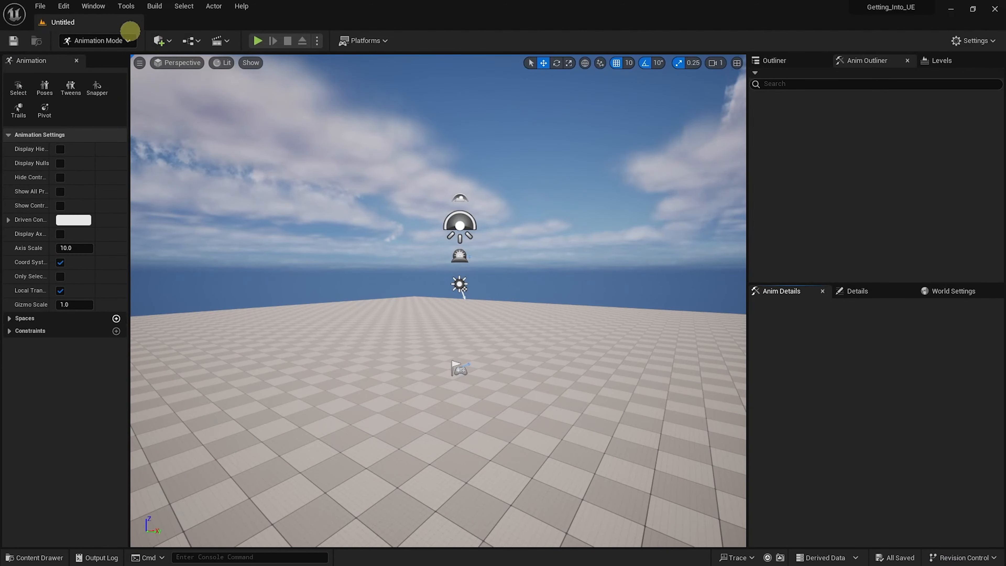
click(129, 36)
click(101, 124)
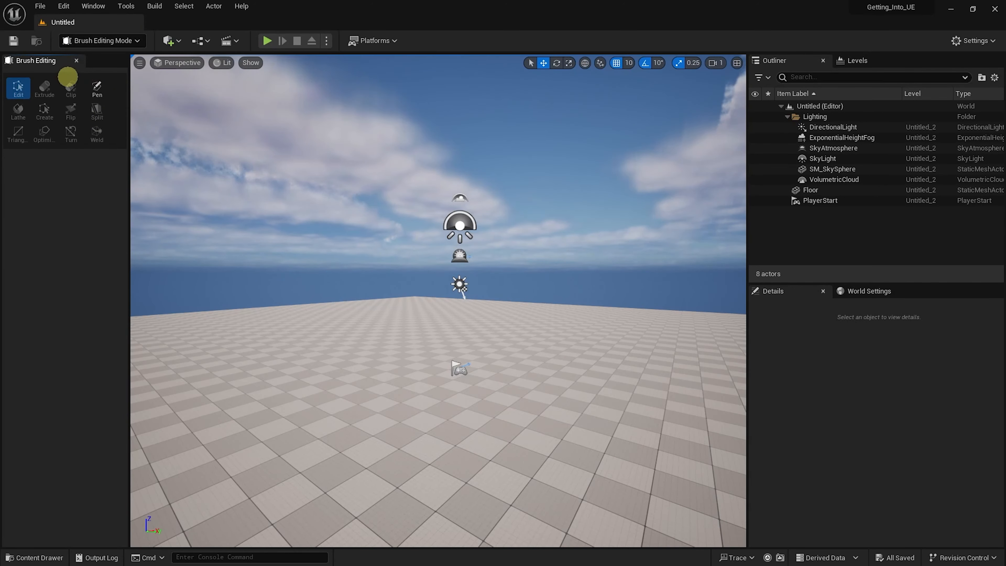
click(84, 42)
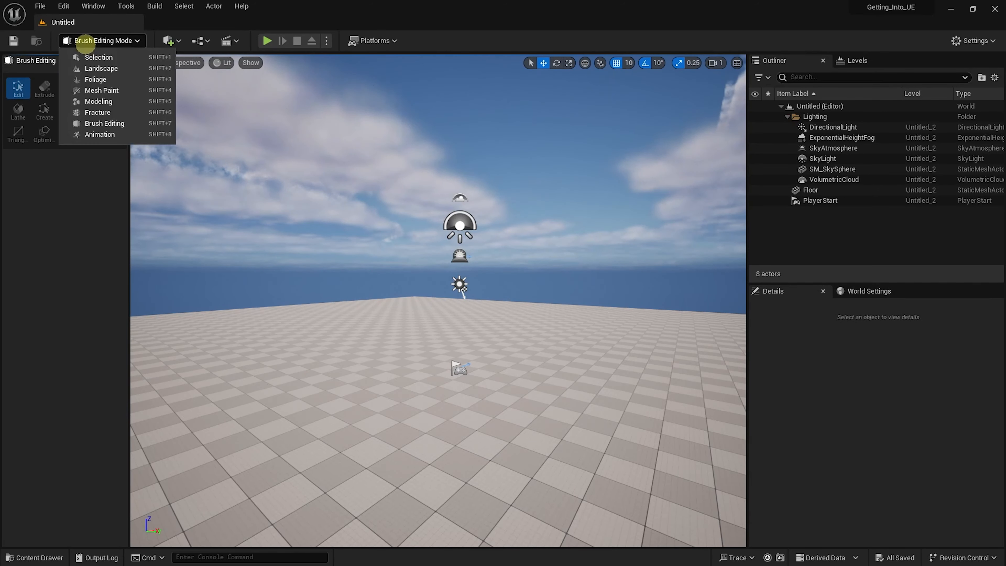
click(100, 135)
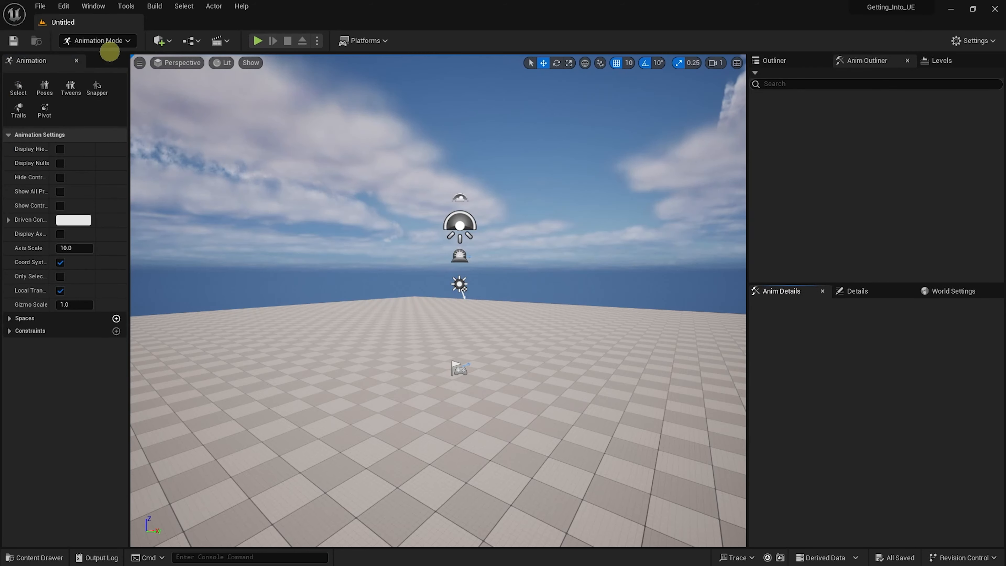
click(109, 40)
click(105, 56)
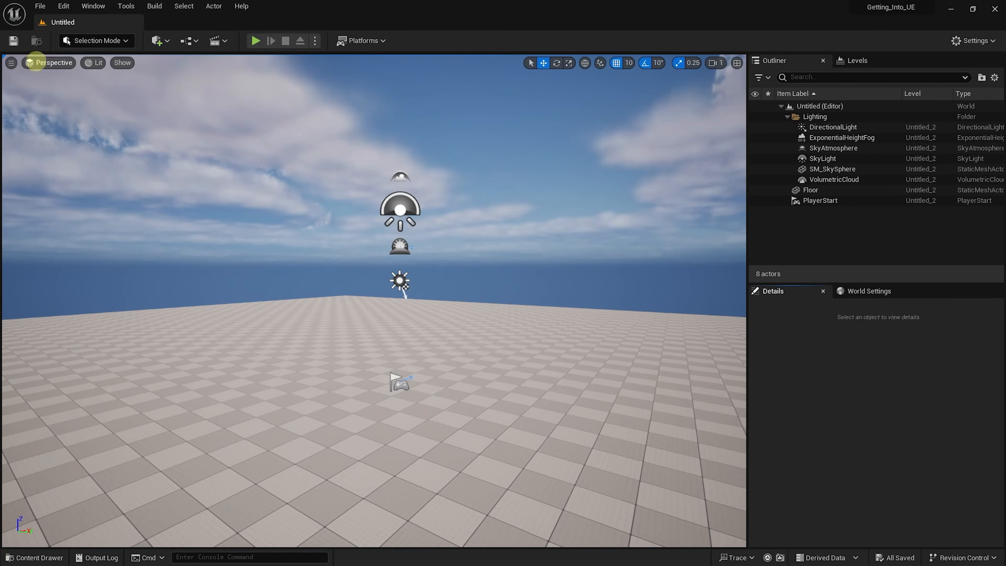
- Look through the viewport options and switch the view to Top, Left and back to Perspective
click(11, 63)
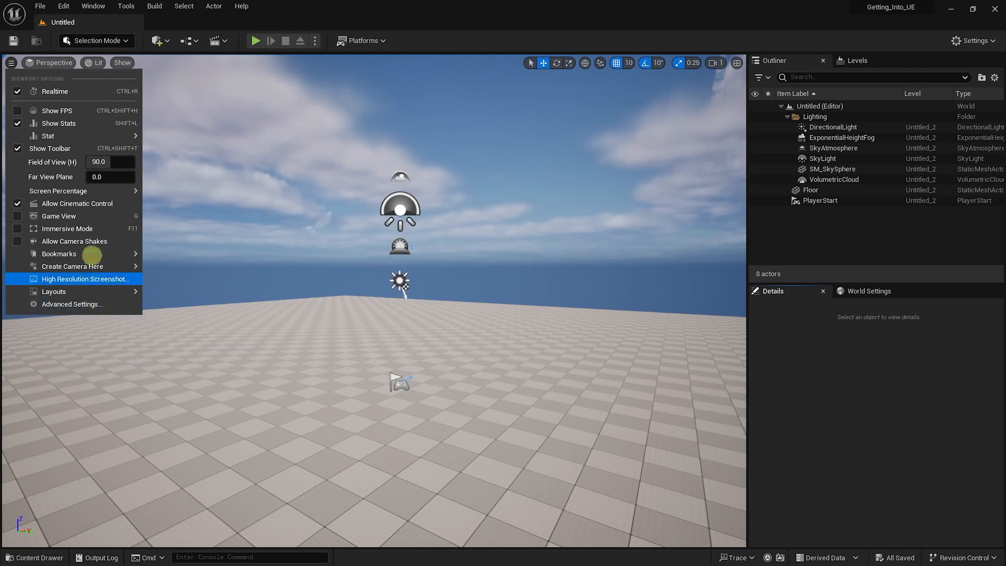
click(35, 62)
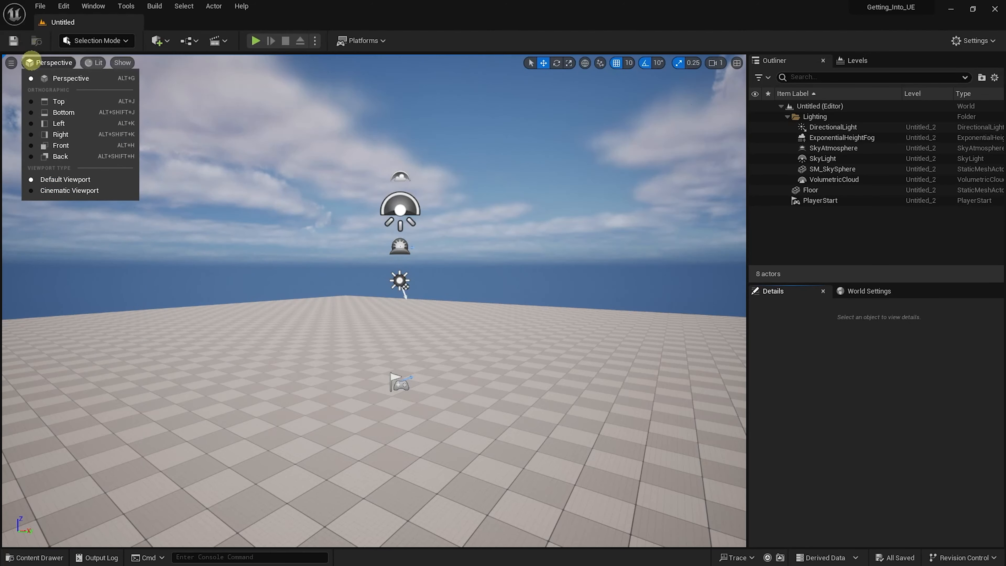
click(34, 61)
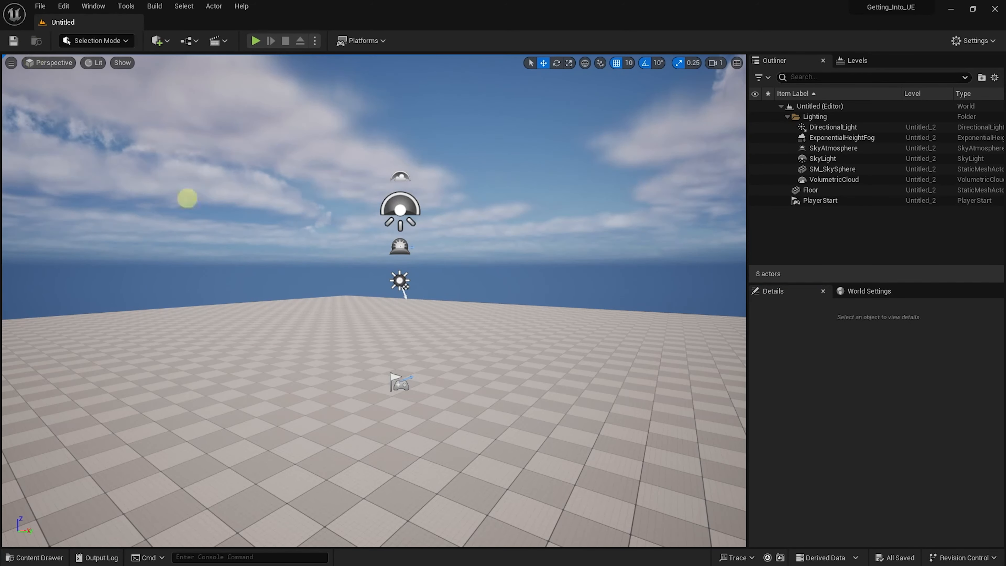
alt+drag(243, 216, 235, 215)
click(48, 62)
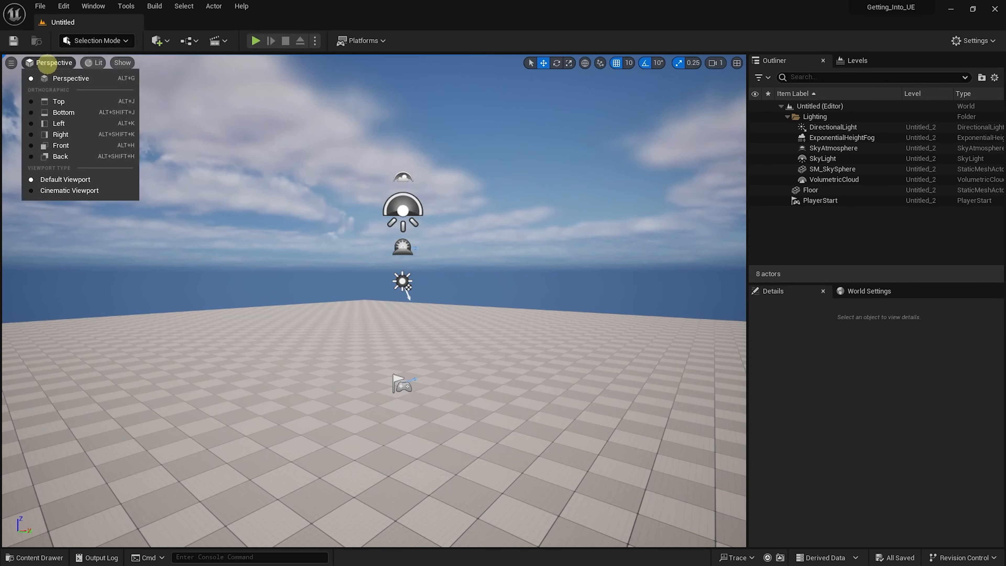
click(55, 102)
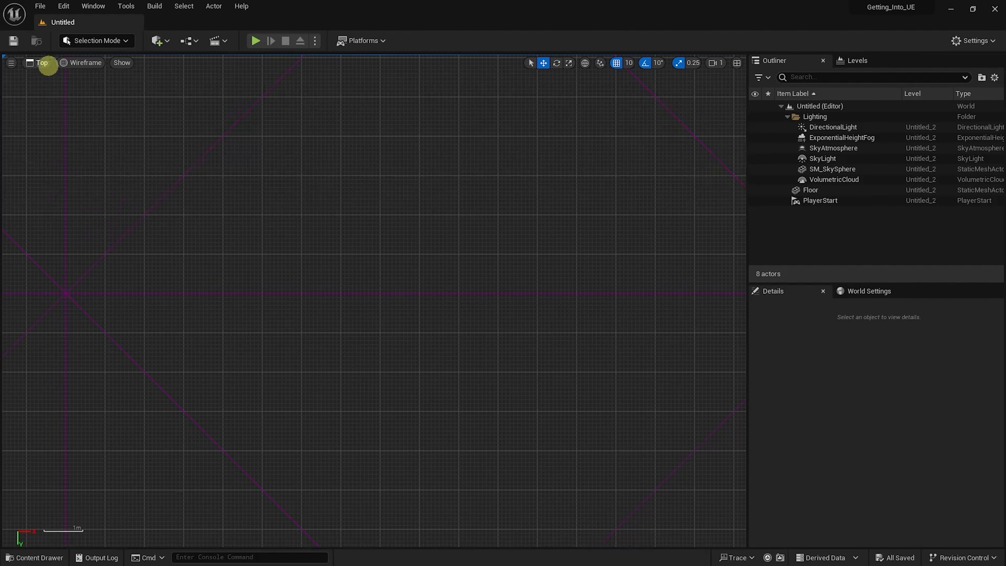
click(41, 62)
click(59, 123)
click(40, 62)
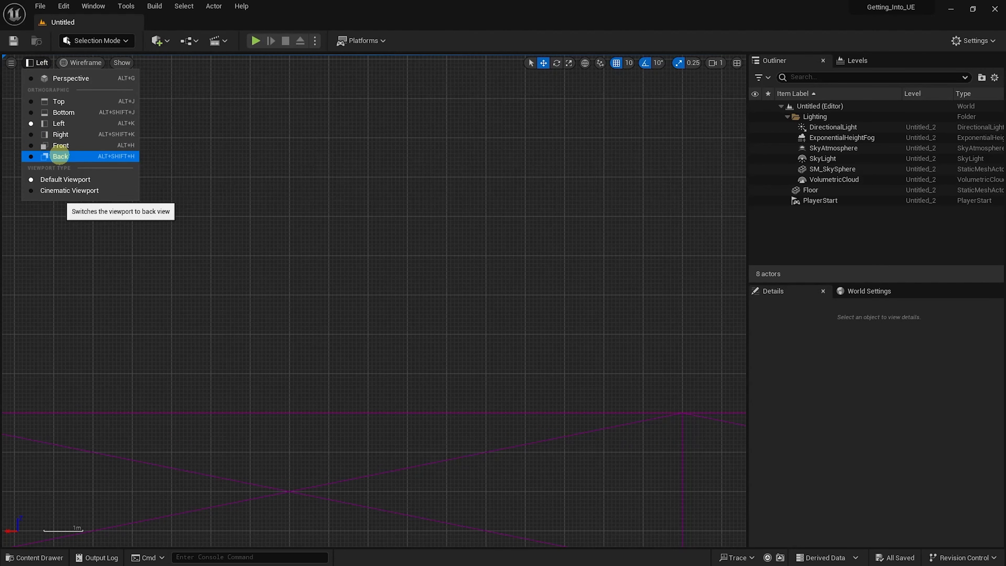
click(59, 78)
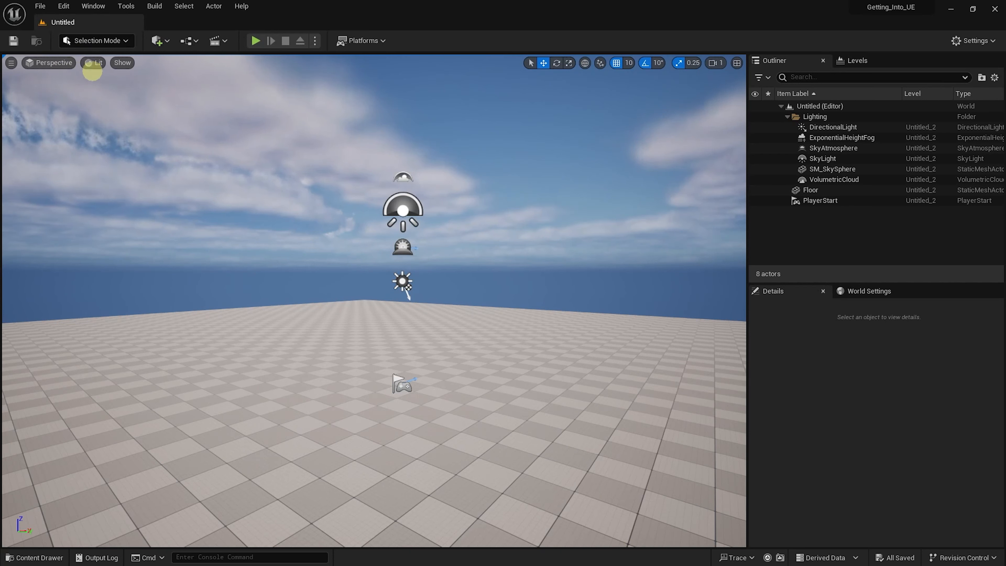
- Preview the level in the Unlit view mode and return the viewport to Lit
click(93, 63)
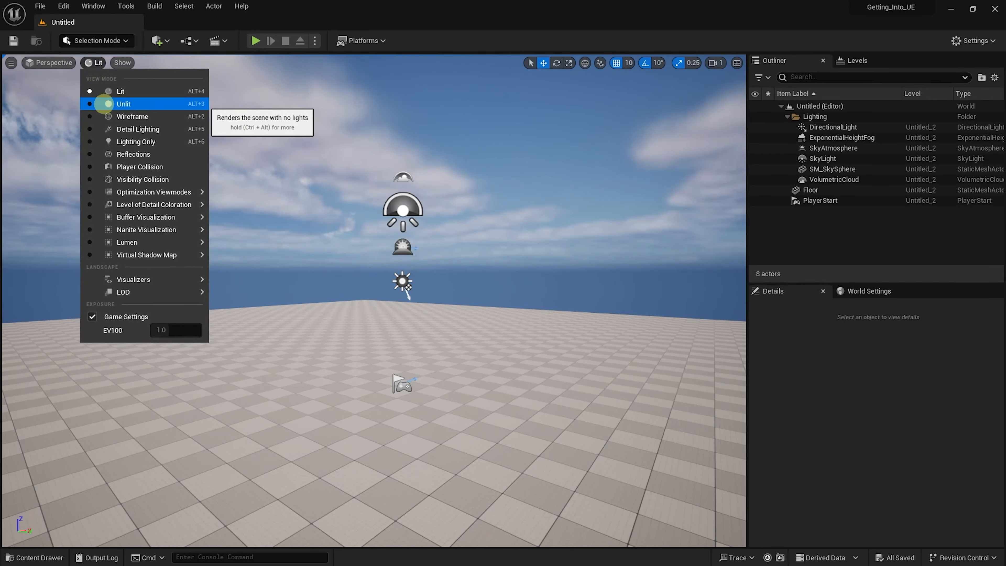
click(110, 104)
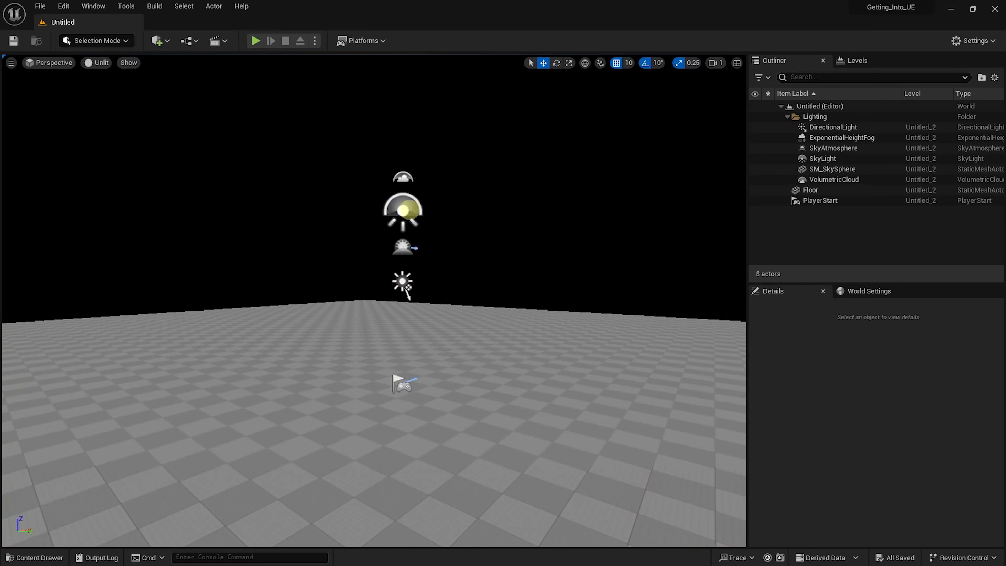
click(90, 63)
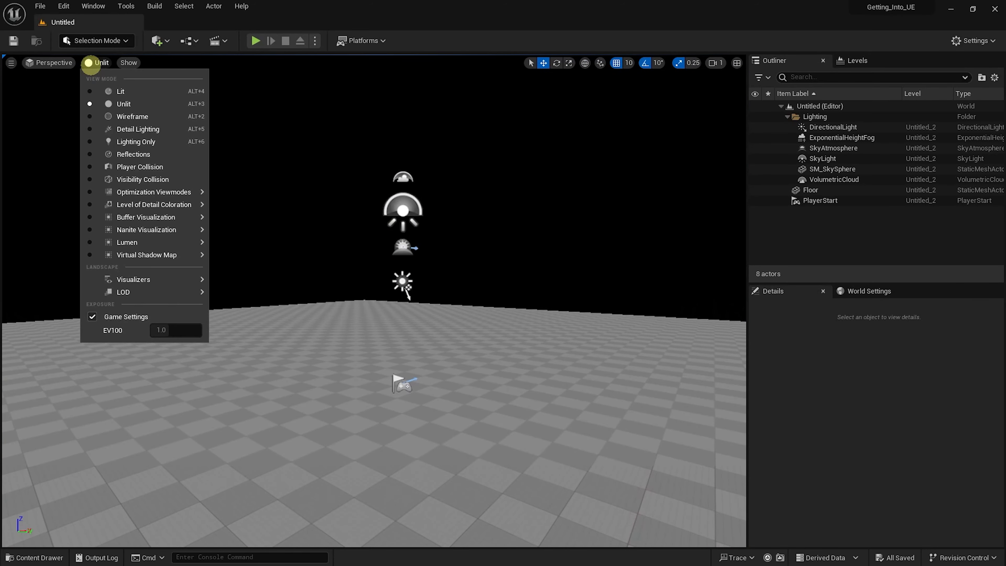
click(102, 91)
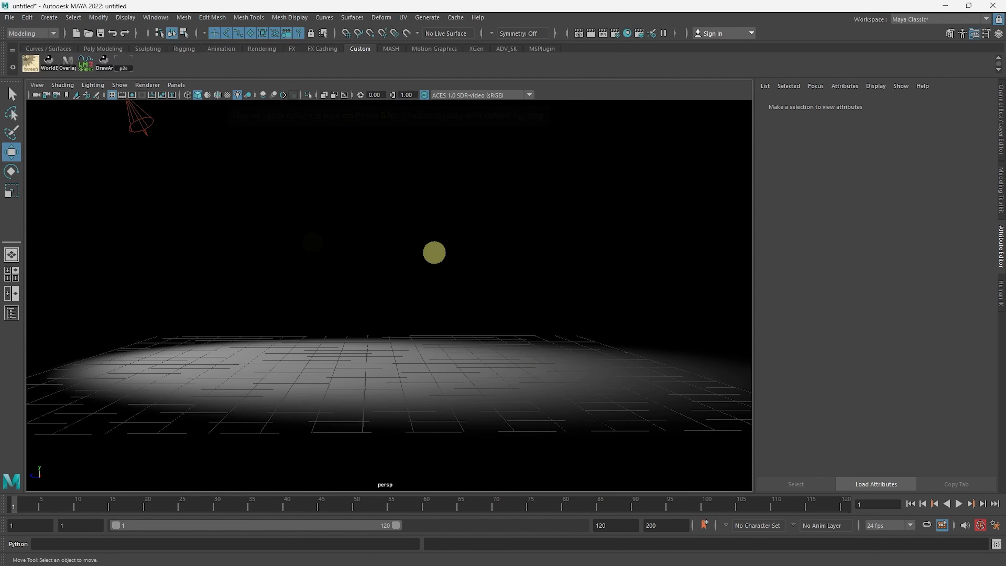
- Switch to Maya, display the scene with all lights, and move the opened Outliner clear of the spot light to select it
key(7)
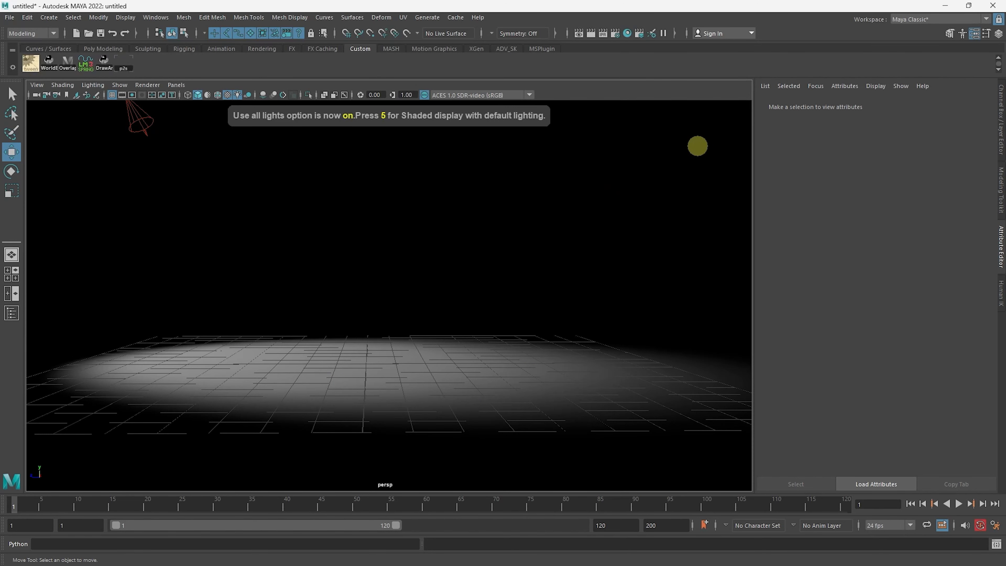
key(shift+o)
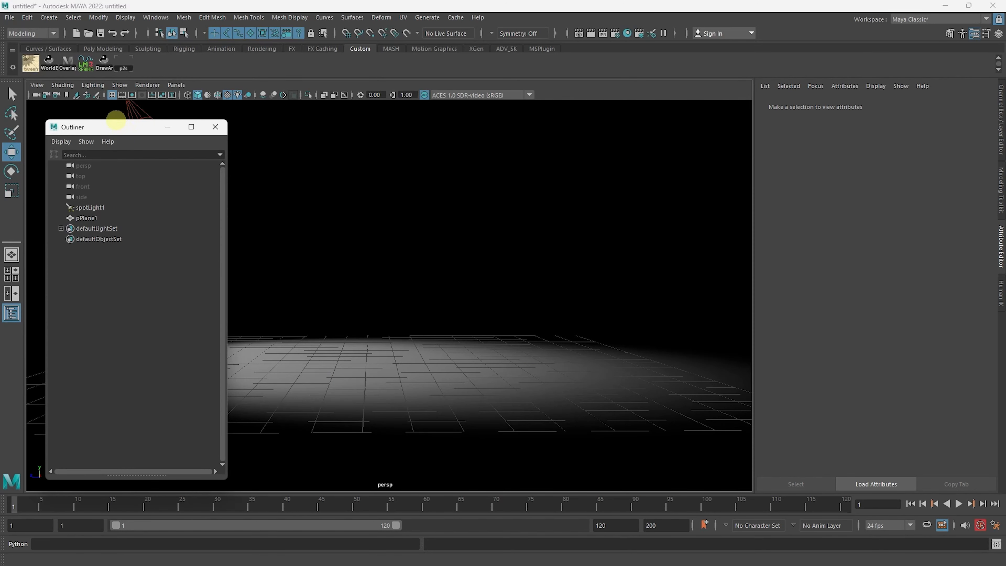
drag(112, 126, 625, 118)
click(140, 120)
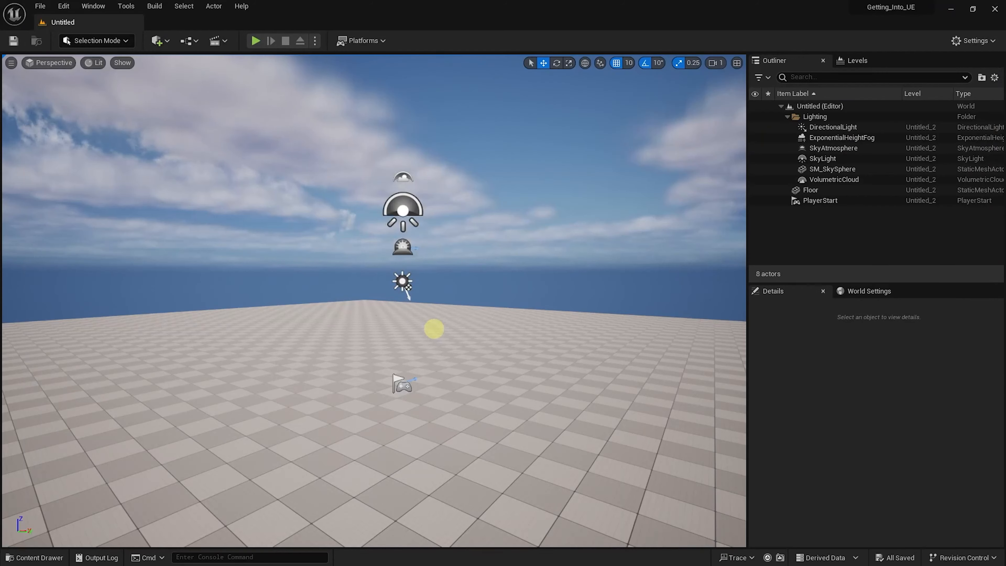
- Switch back to Unreal Editor, select the Floor and examine its Rendering details, including the advanced material settings
click(433, 328)
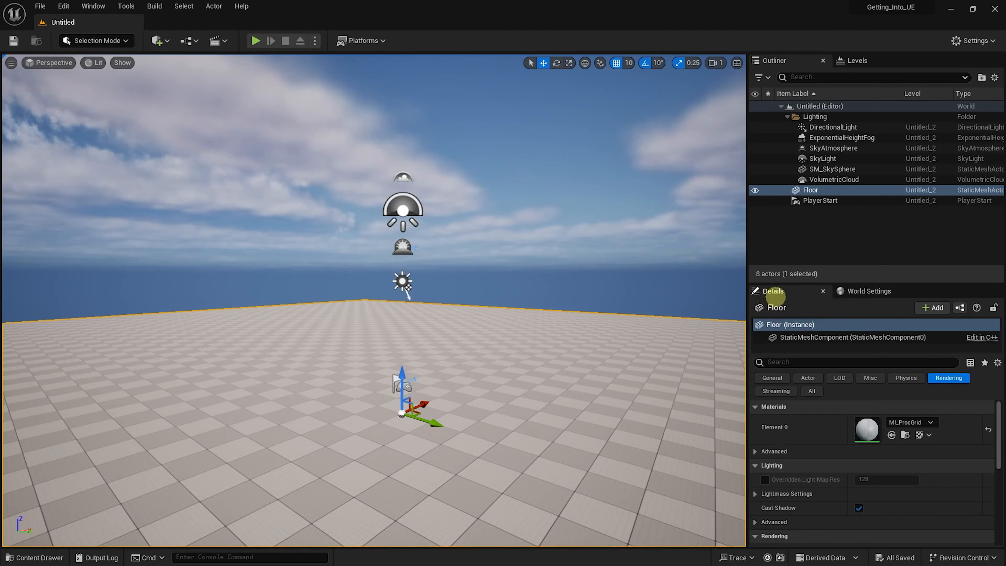
scroll(844, 420, down, 2)
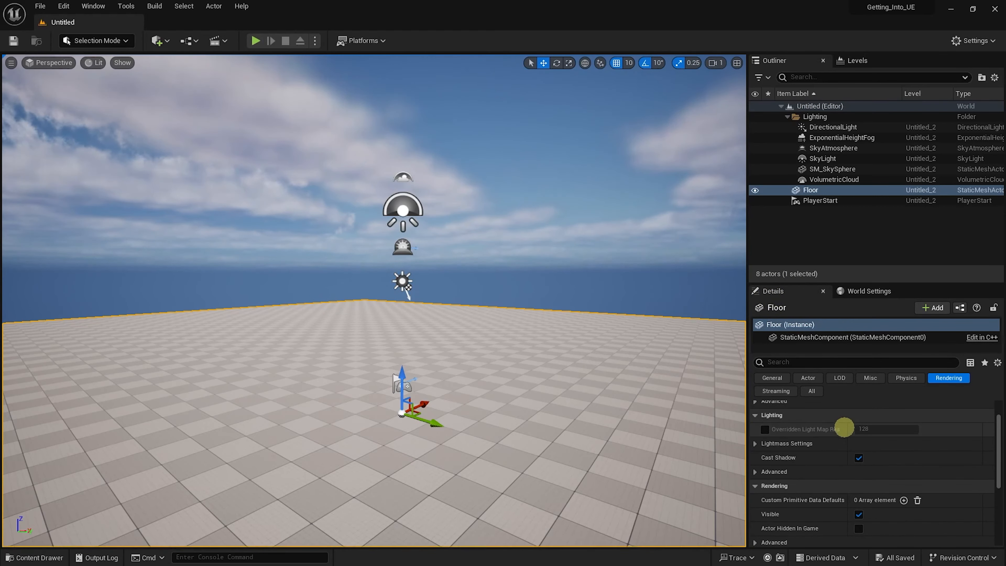
scroll(844, 419, up, 2)
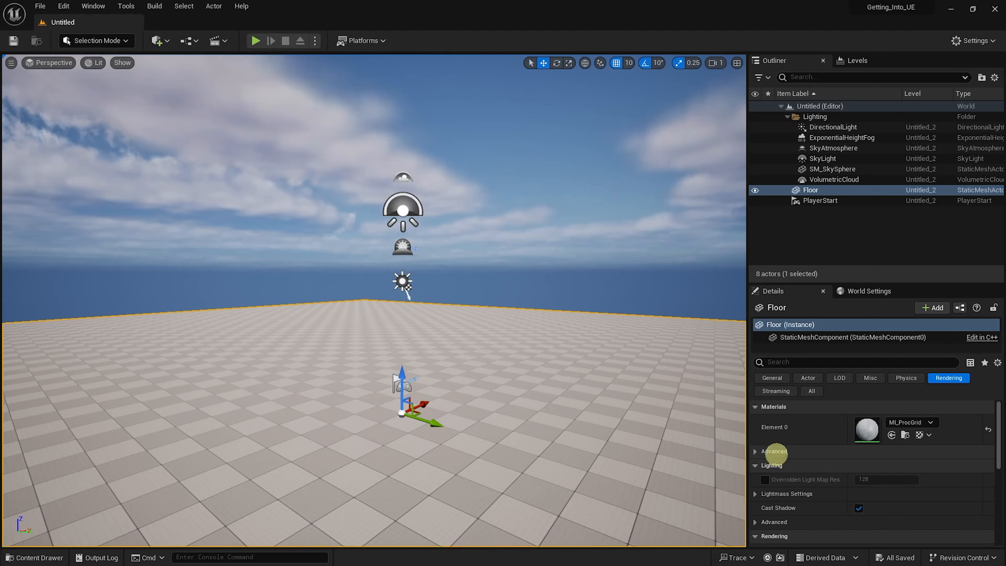
click(774, 451)
click(773, 451)
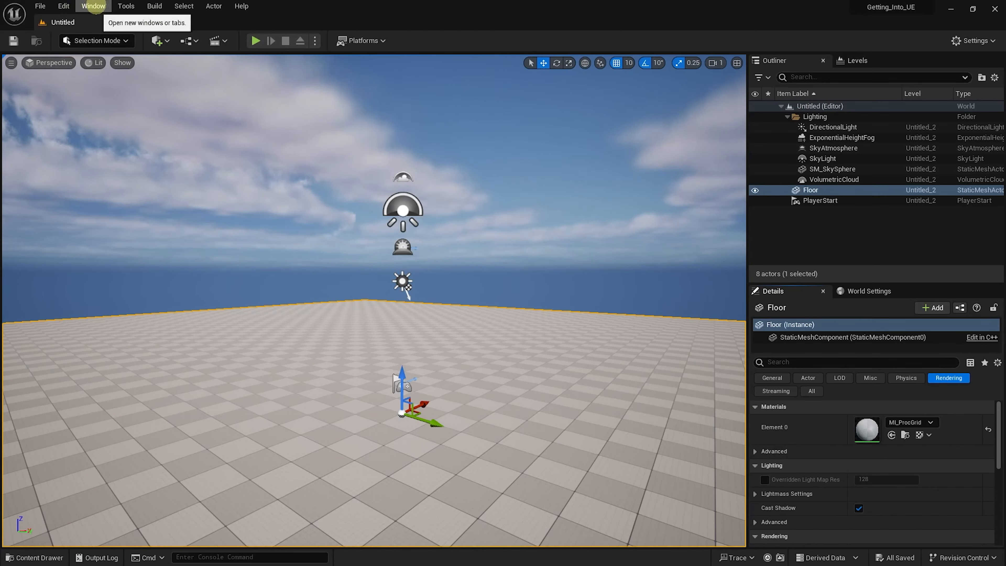
- Open the Place Actors panel, detach it as a floating window and dock it back beside the viewport
click(95, 7)
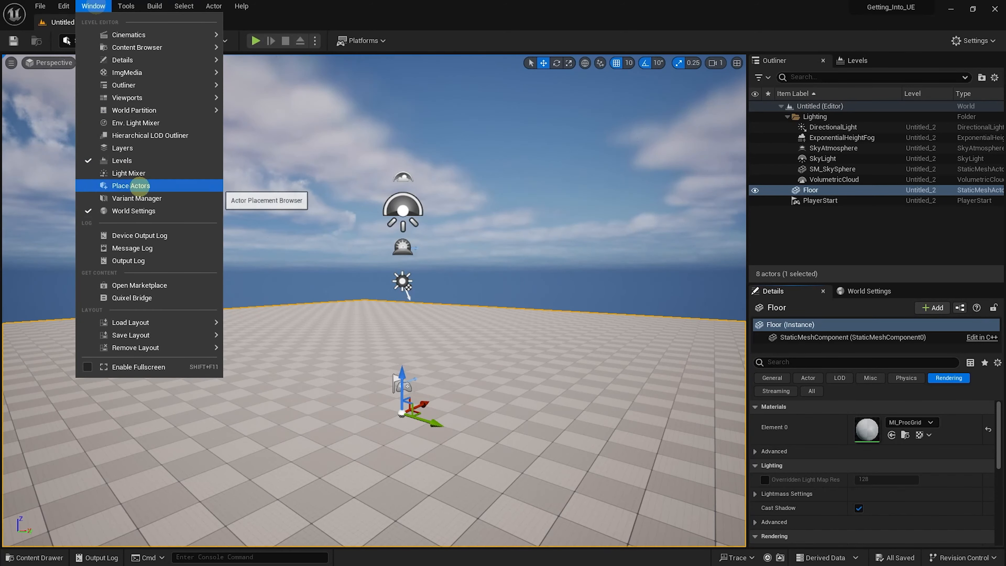
click(136, 186)
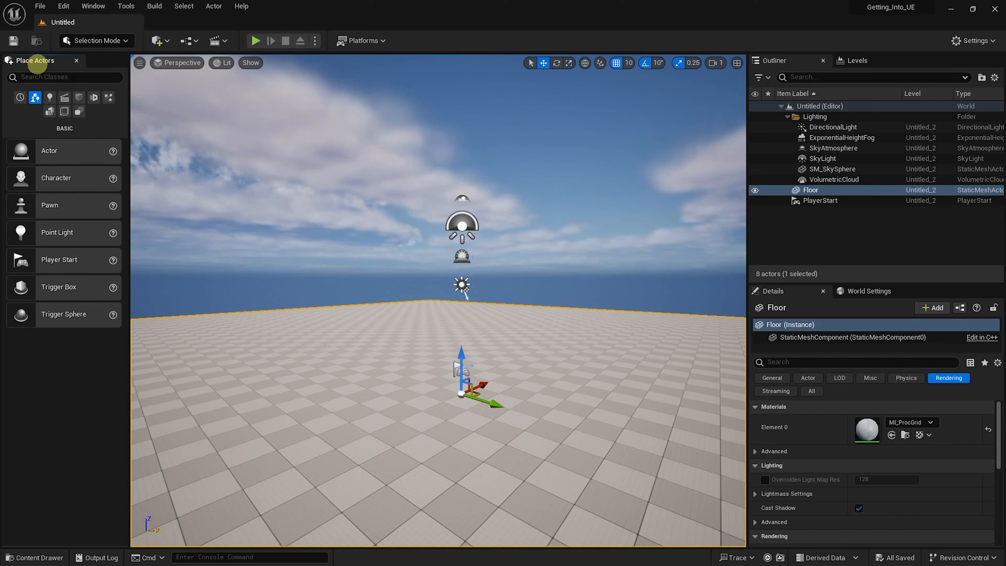
drag(38, 58, 330, 203)
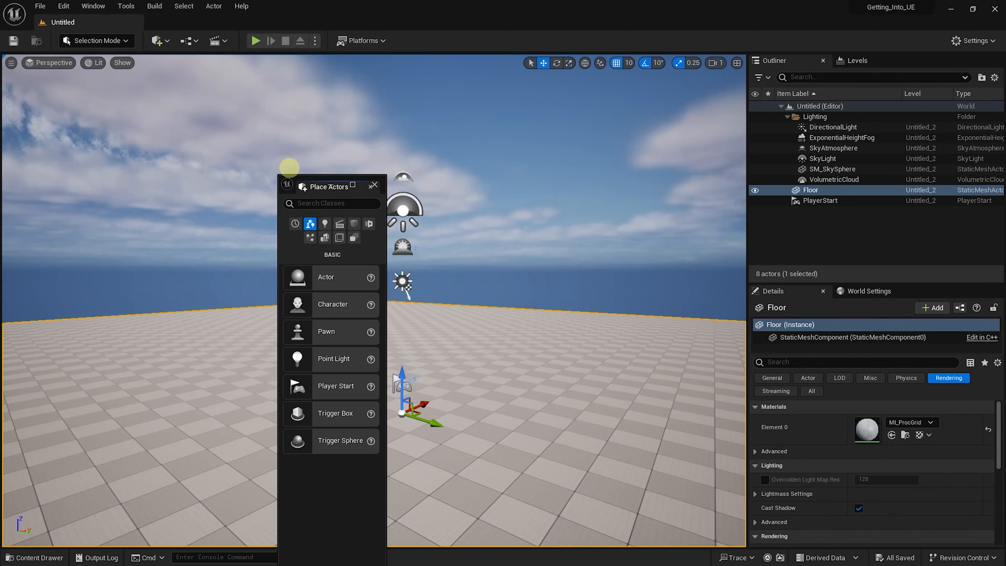
drag(320, 188, 13, 92)
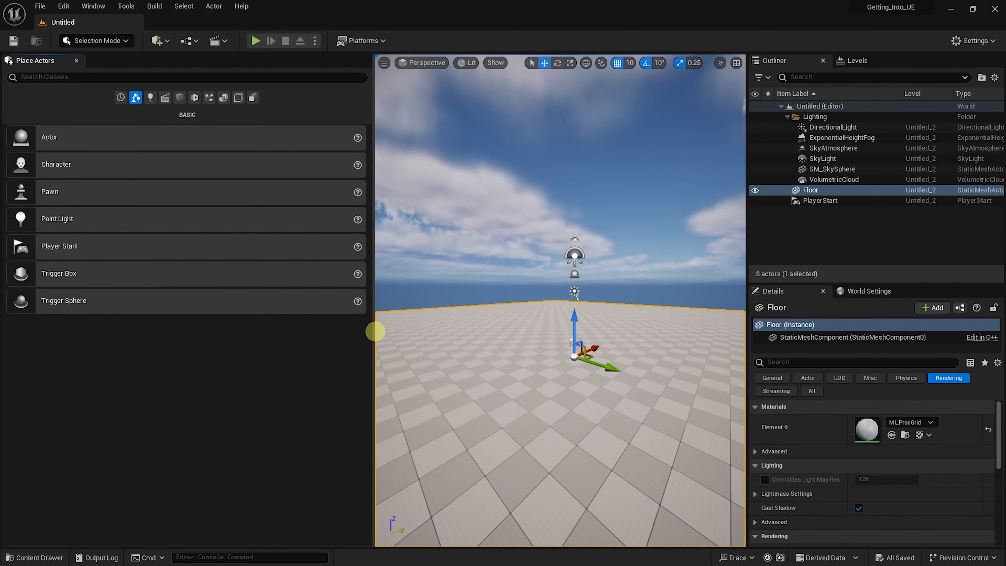
- Narrow the Place Actors panel and browse its Lights and Cinematic categories, ending on Shapes
drag(373, 333, 124, 320)
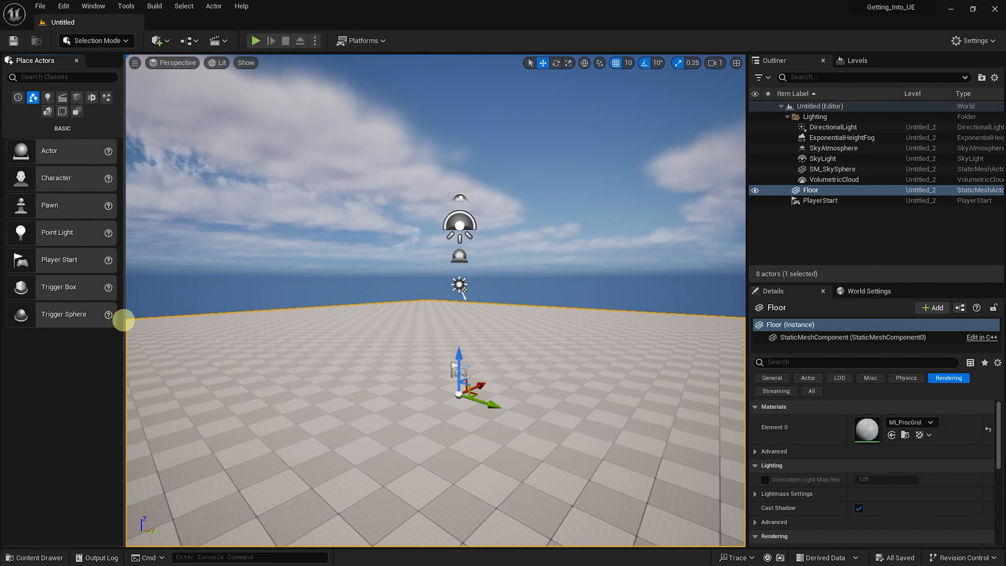
drag(124, 320, 133, 320)
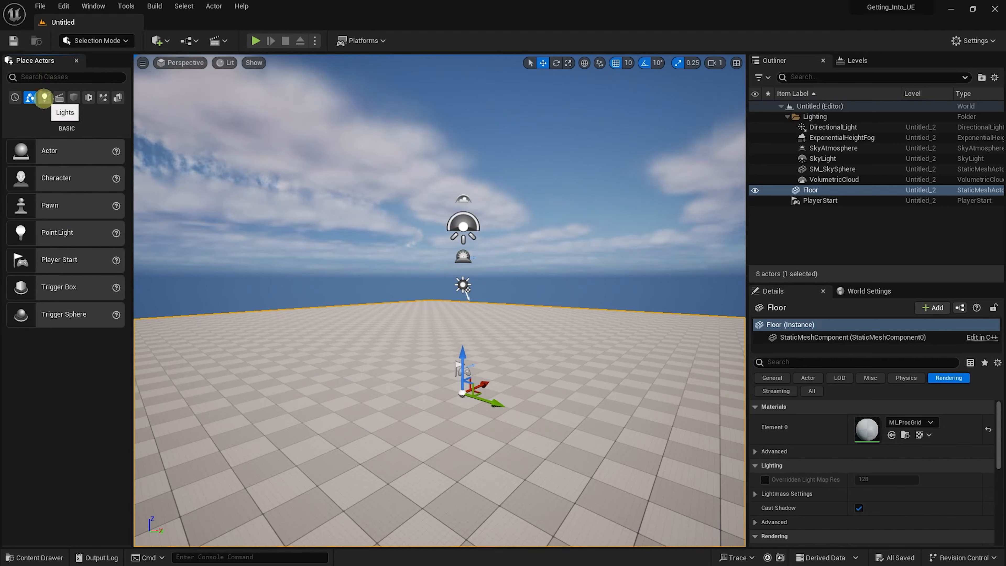
click(44, 97)
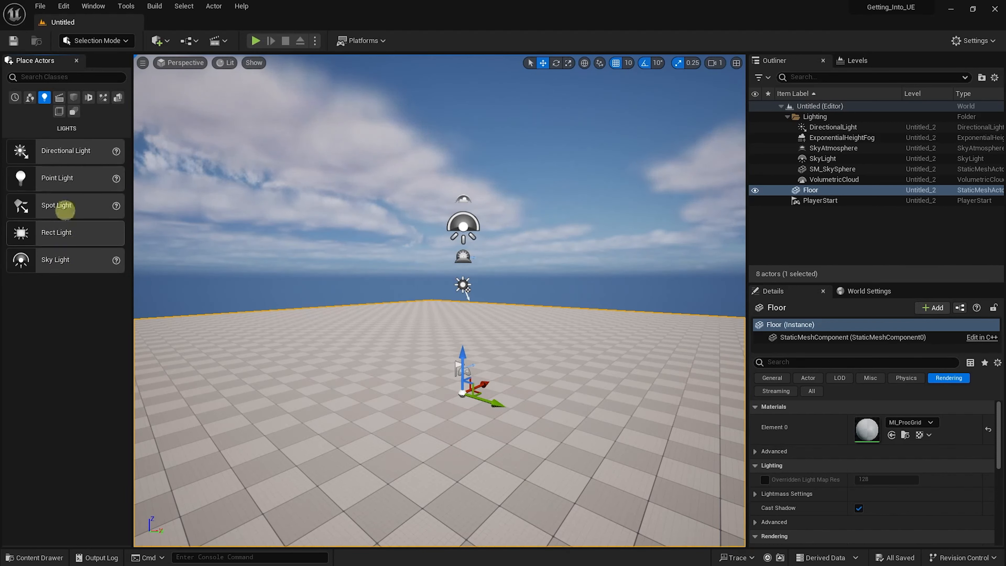
click(59, 98)
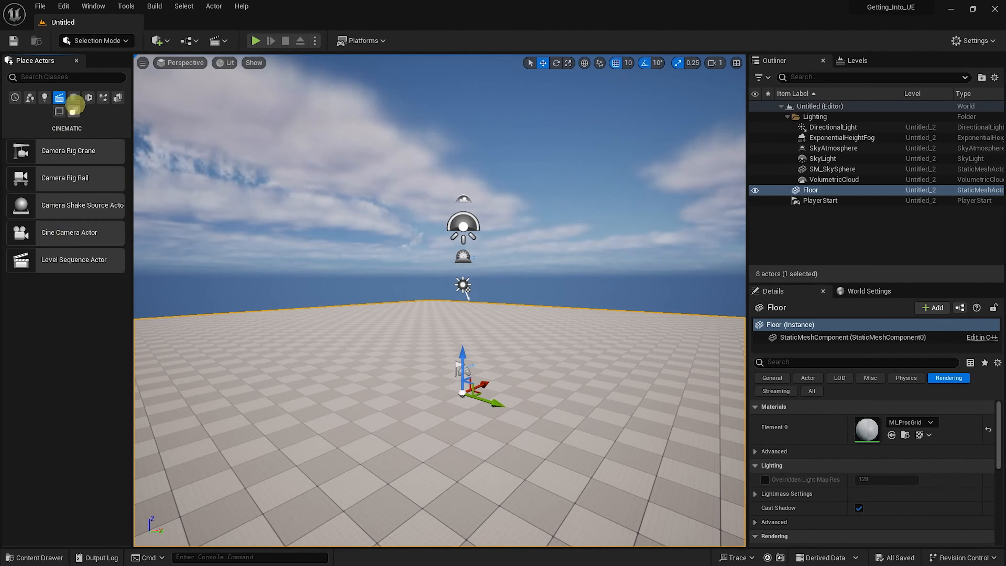
click(73, 97)
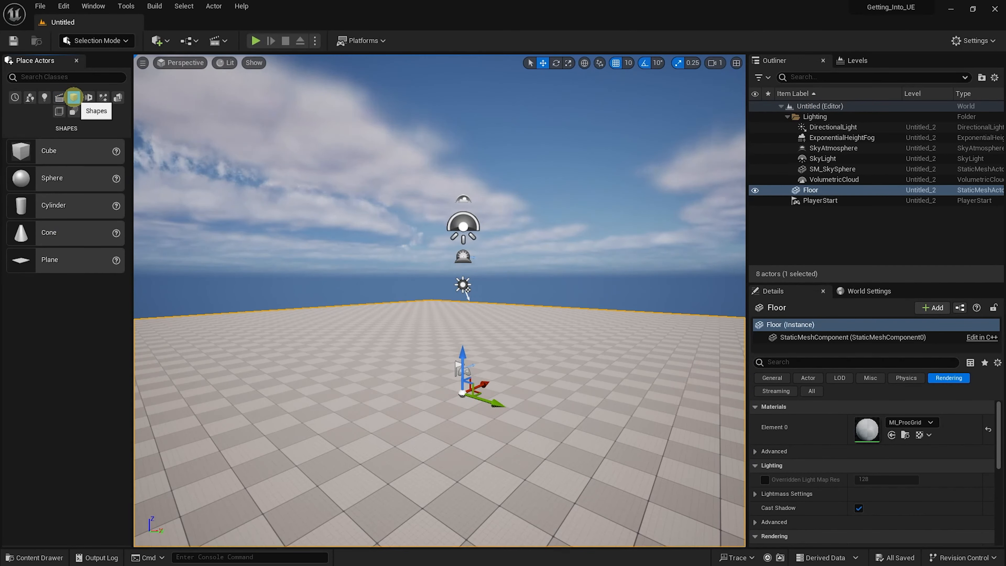
- Place a cube, a cylinder and a cone from the basic shapes apart from each other on the floor
drag(59, 150, 308, 409)
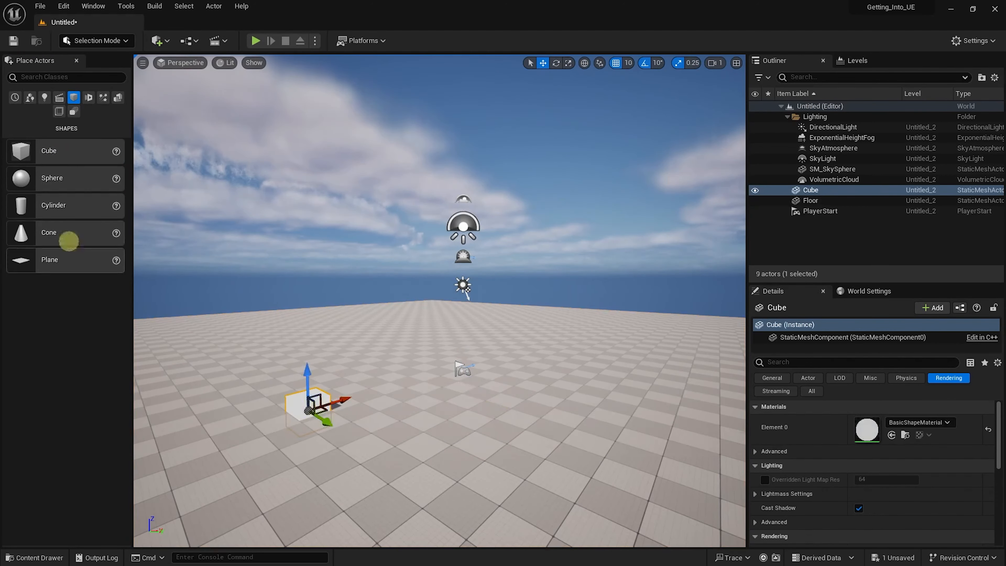
drag(56, 205, 400, 402)
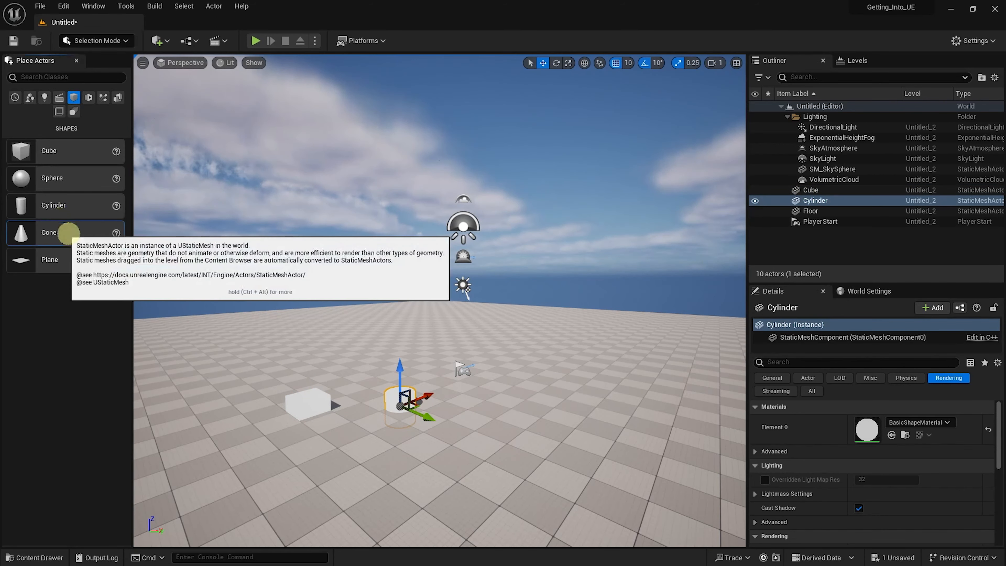
drag(60, 232, 275, 410)
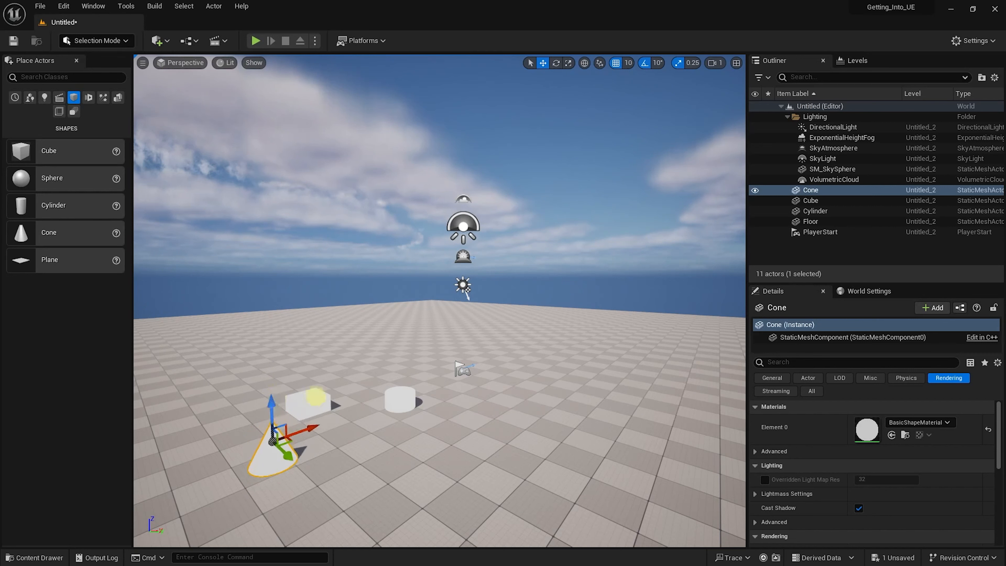
- Raise the cube slightly above the floor and lift the cylinder higher, moving each along its vertical axis
click(313, 398)
drag(305, 370, 309, 325)
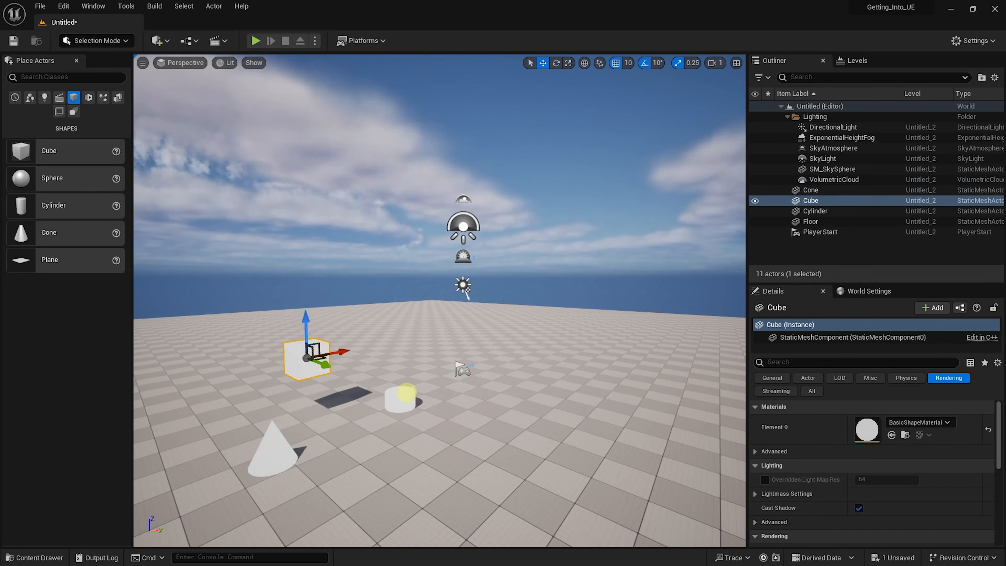
click(400, 398)
drag(399, 364, 399, 252)
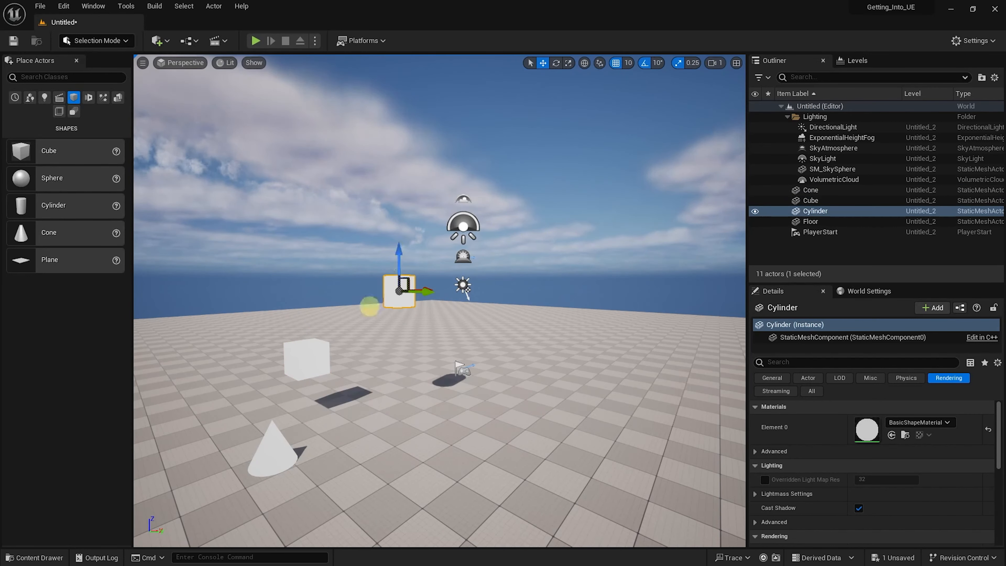
- Select the cube, enlarge the Details panel and open the properties of its StaticMeshComponent
click(319, 358)
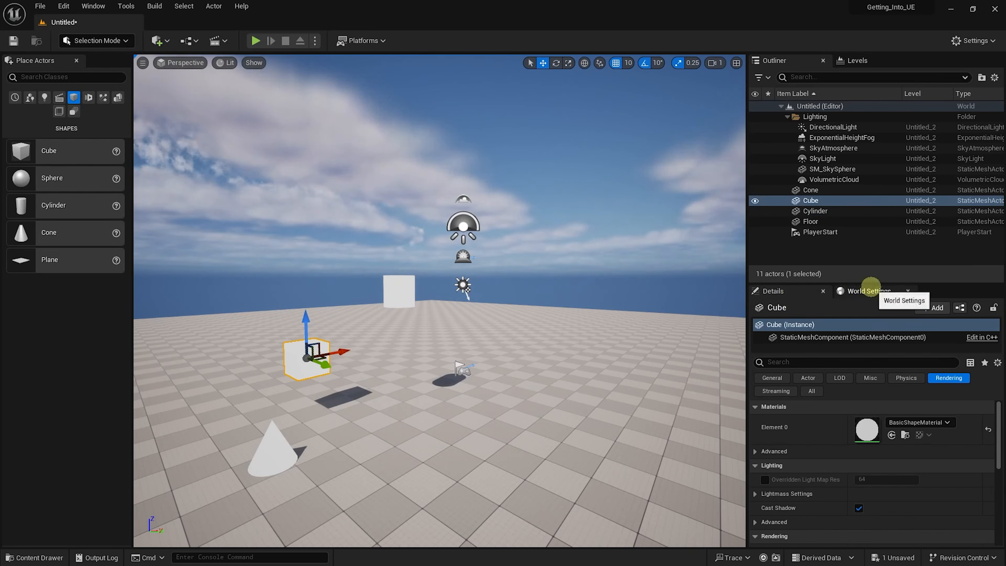
drag(870, 283, 873, 261)
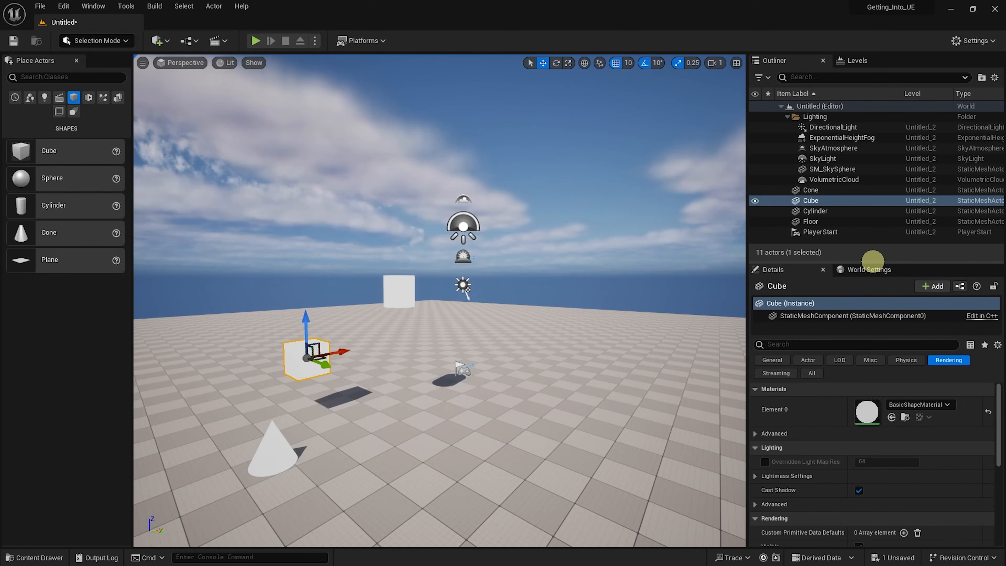
scroll(806, 422, down, 1)
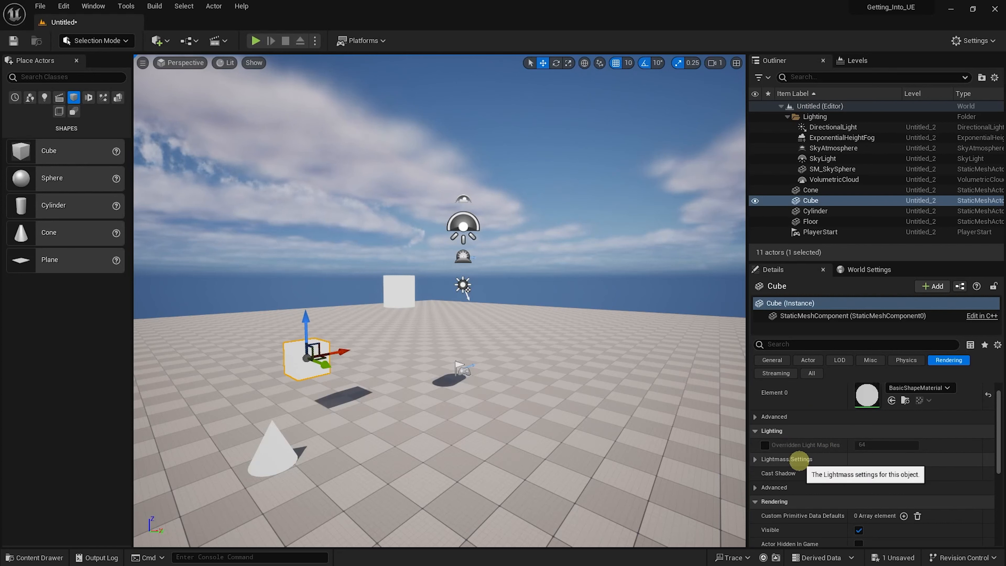
scroll(807, 458, up, 1)
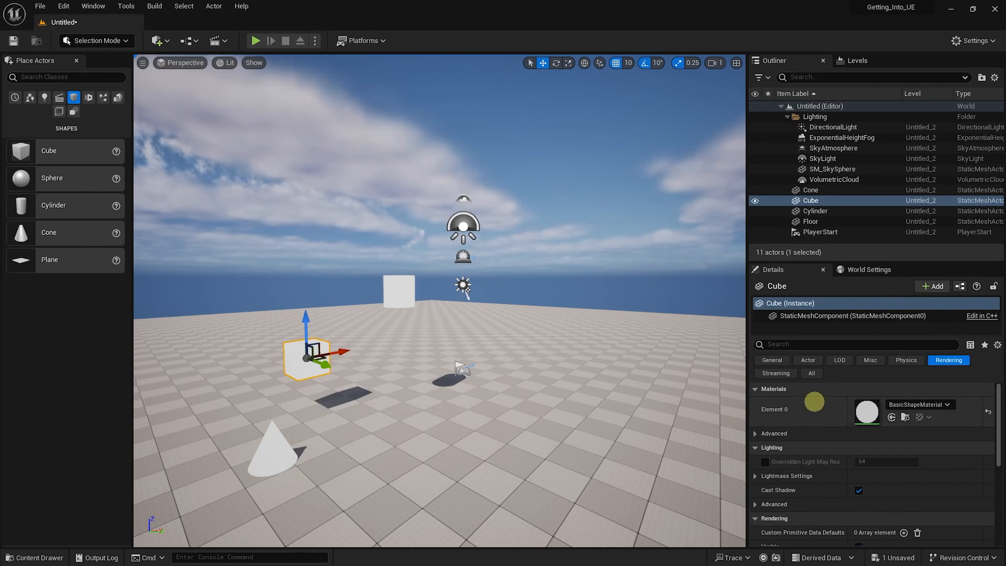
alt+drag(437, 361, 461, 361)
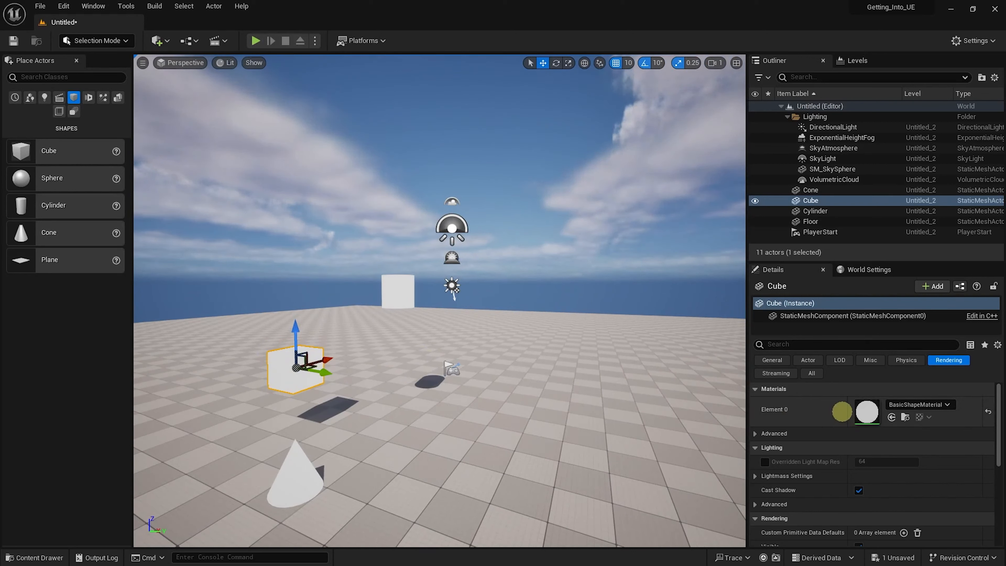
mouse_move(802, 315)
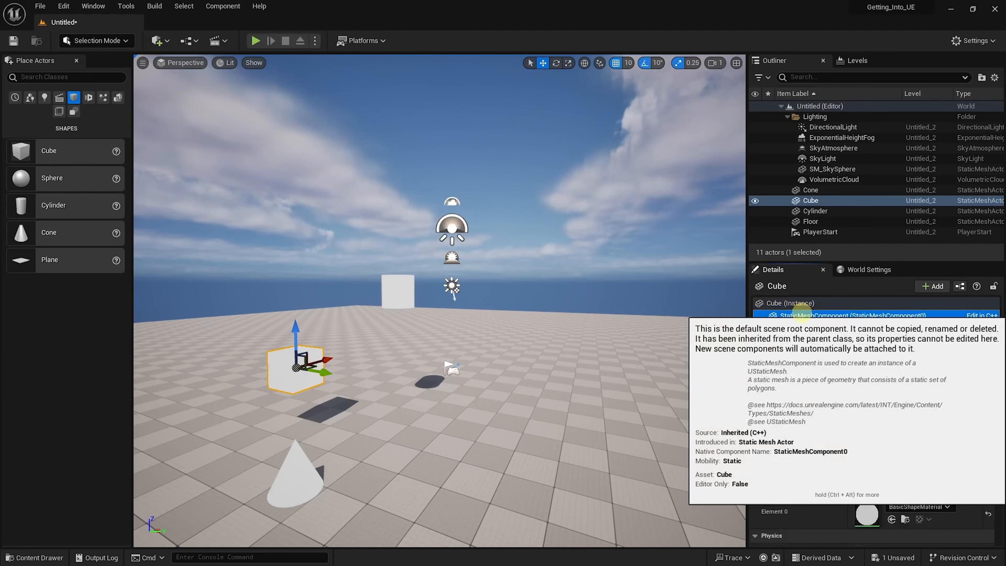
click(801, 316)
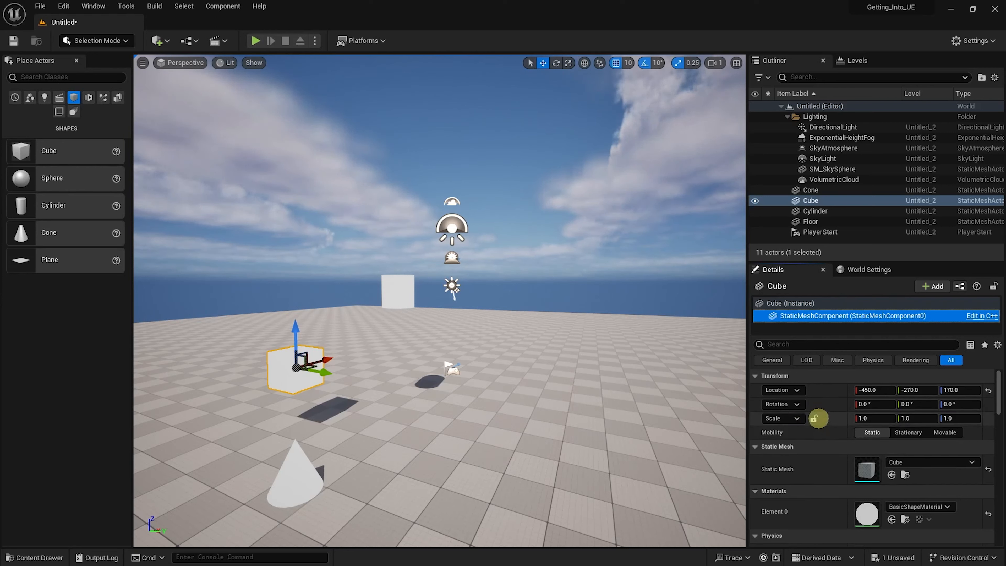
- Try scaling the cube along one axis and with its proportions locked, undoing each scale change but keeping the lock on
mouse_move(874, 419)
mouse_down()
mouse_move(844, 420)
mouse_move(873, 419)
mouse_up()
key(ctrl+z)
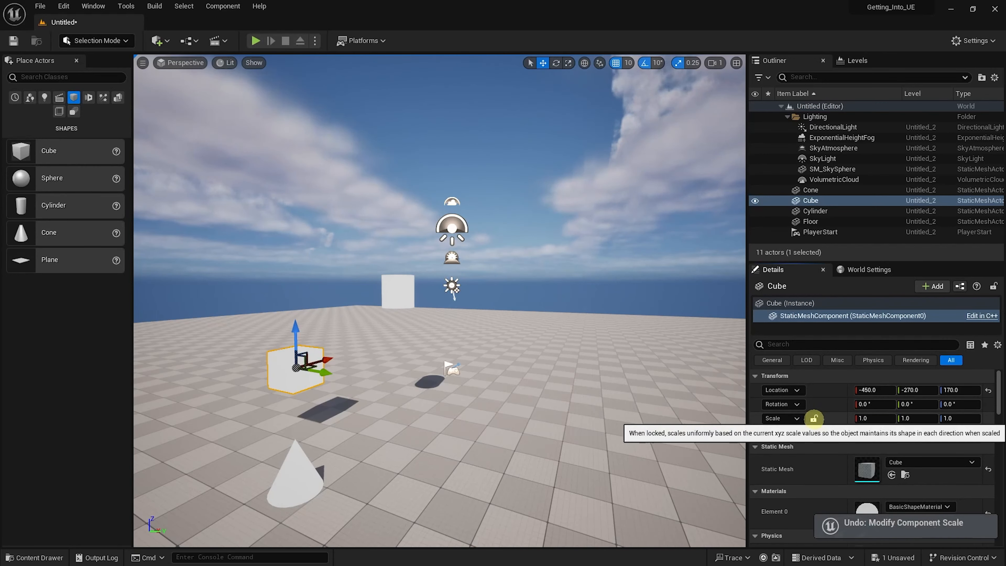
click(813, 419)
mouse_move(873, 418)
mouse_down()
mouse_move(980, 408)
mouse_move(842, 416)
mouse_move(954, 408)
mouse_move(873, 418)
mouse_up()
key(ctrl+z)
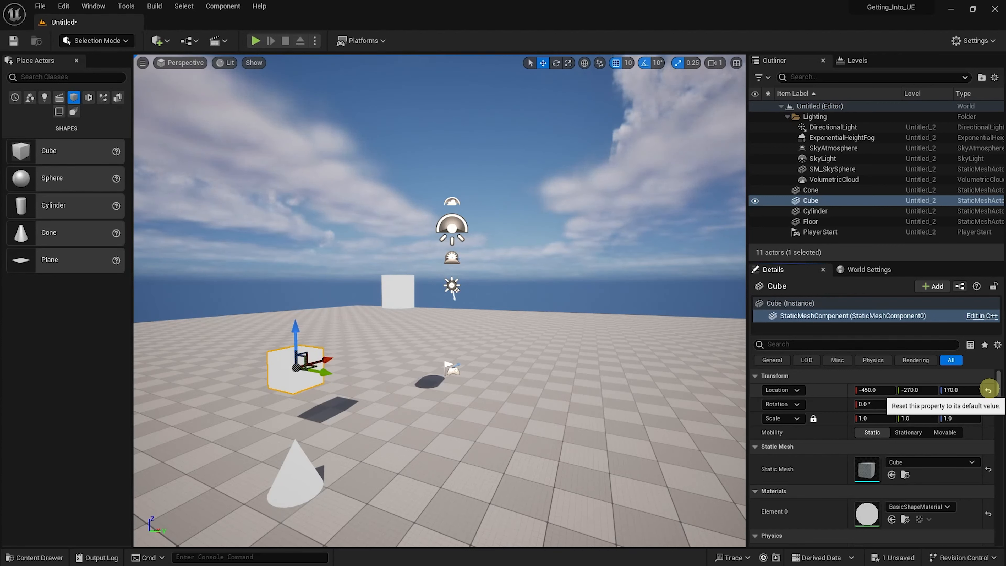
- Reset the cube's location to its default at the world origin and raise the cube to Z 50
click(987, 389)
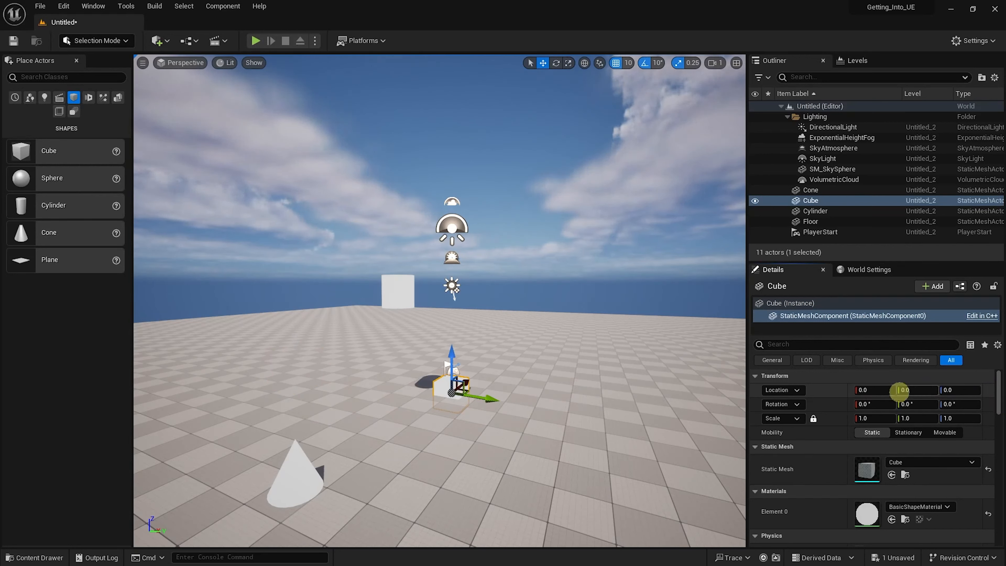
right_drag(543, 391, 585, 417)
key(w)
mouse_move(537, 384)
alt+middle_down()
mouse_move(519, 372)
mouse_move(536, 386)
alt+middle_up()
alt+drag(537, 387, 513, 378)
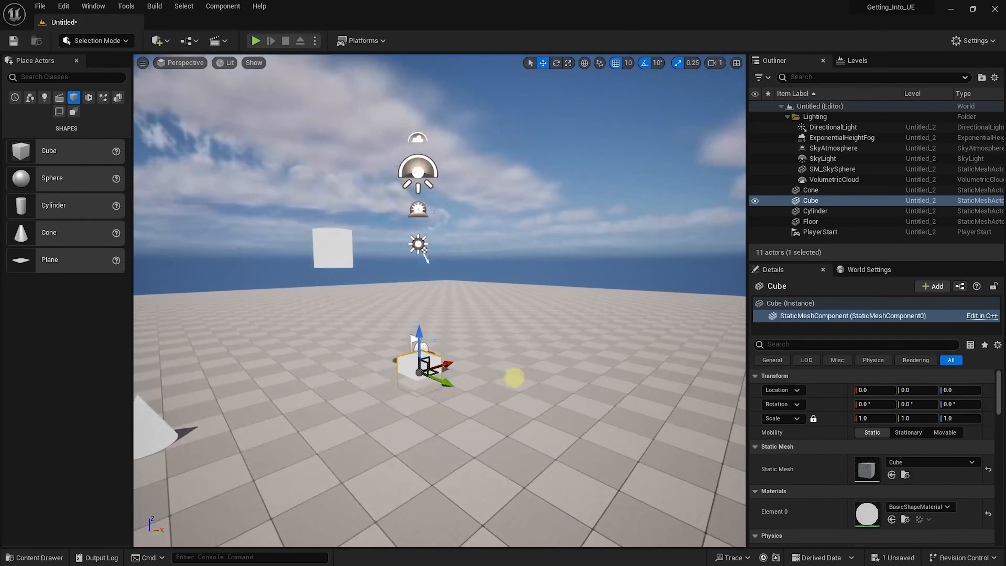
alt+drag(407, 344, 511, 325)
drag(441, 328, 575, 328)
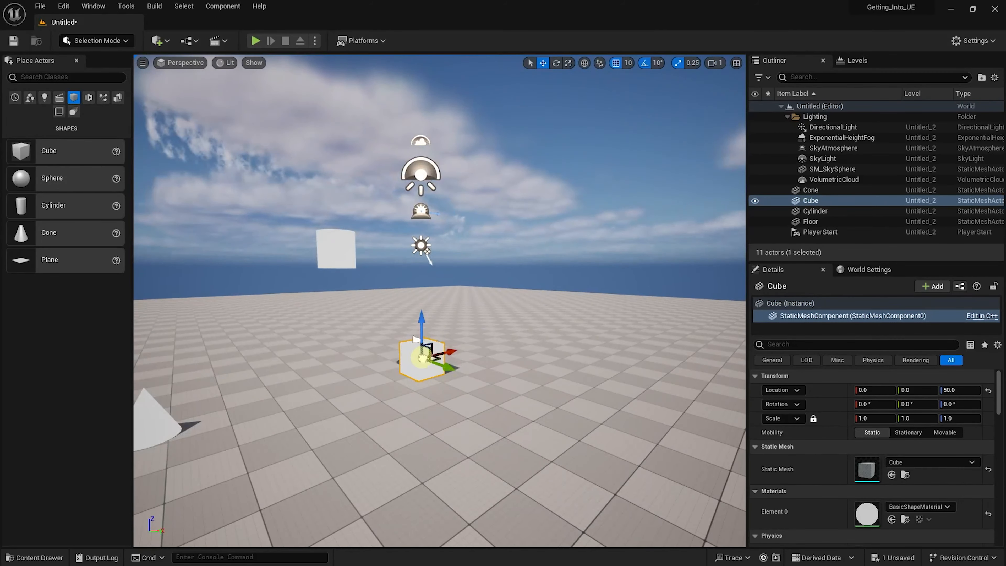
drag(422, 358, 453, 304)
key(ctrl+z)
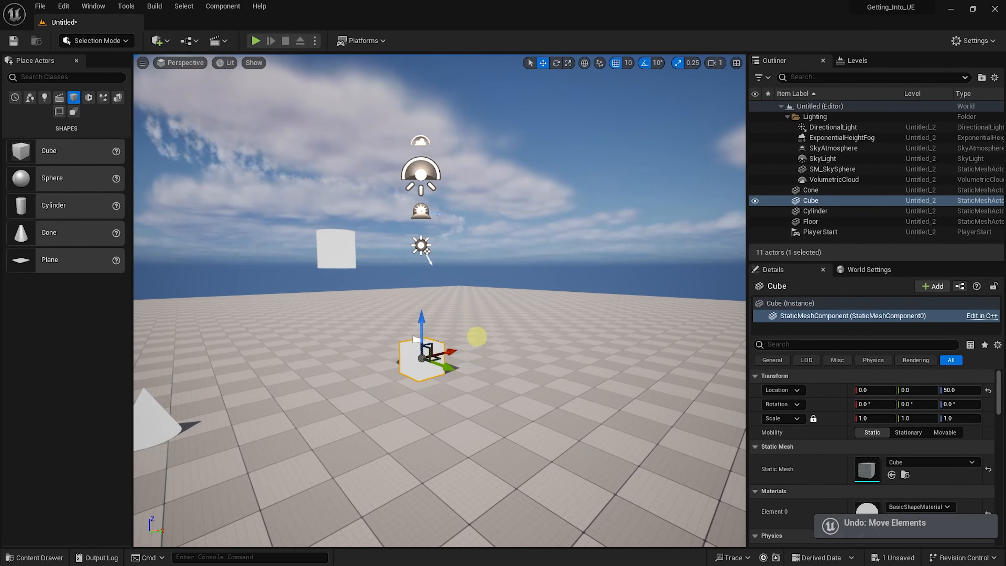
- Focus the viewport on the cube, on the cylinder and on the cube again, widening the view around each framed cube
key(f)
scroll(570, 367, down, 6)
mouse_move(596, 365)
alt+mouse_down()
mouse_move(570, 382)
mouse_move(601, 391)
mouse_move(588, 363)
alt+mouse_up()
scroll(587, 364, down, 6)
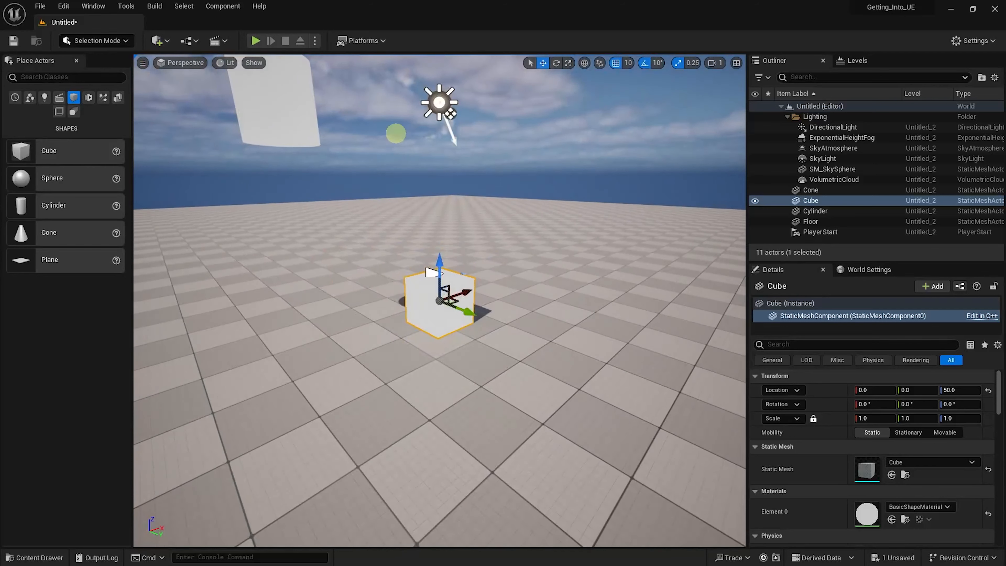
click(261, 119)
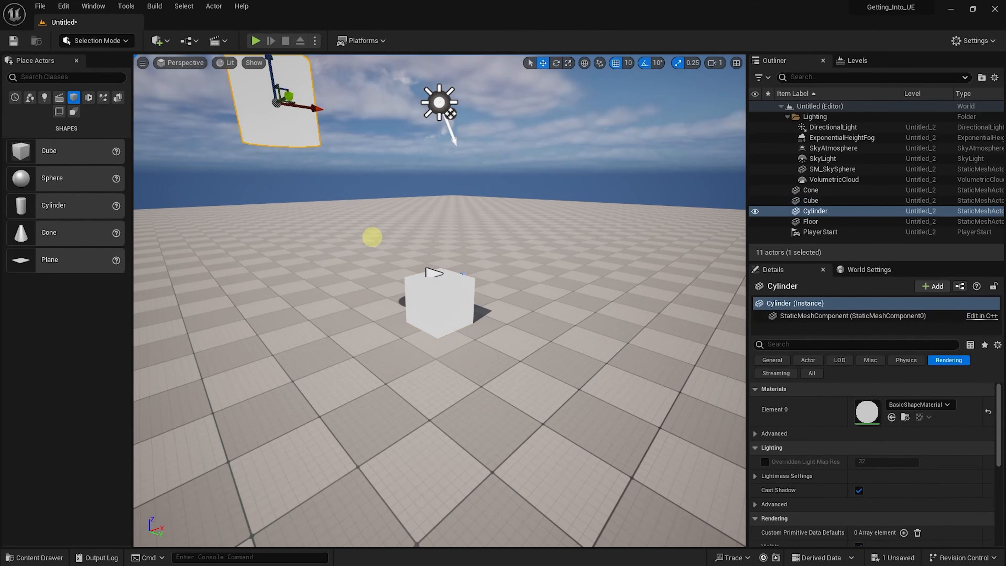
key(f)
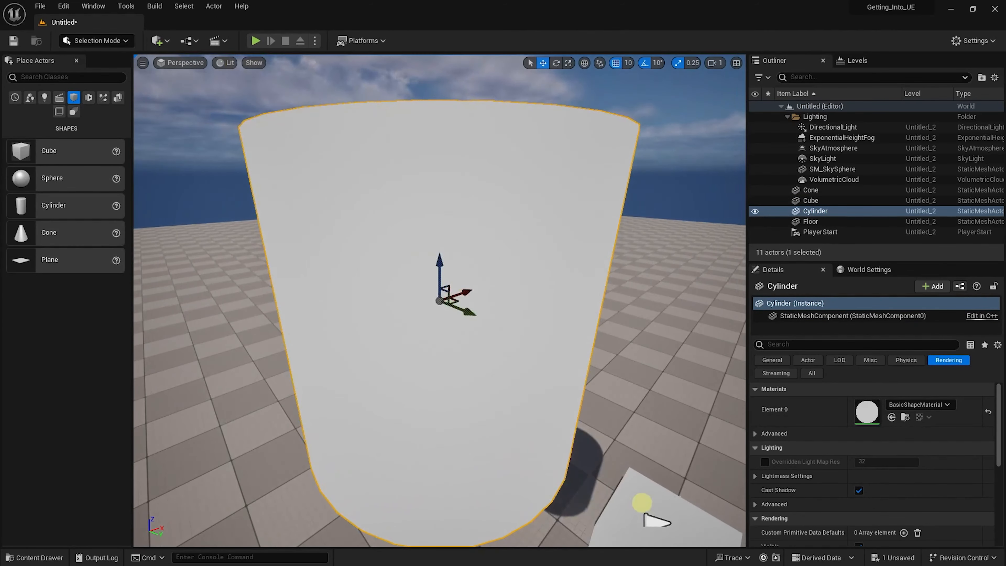
click(644, 514)
key(f)
scroll(619, 443, down, 10)
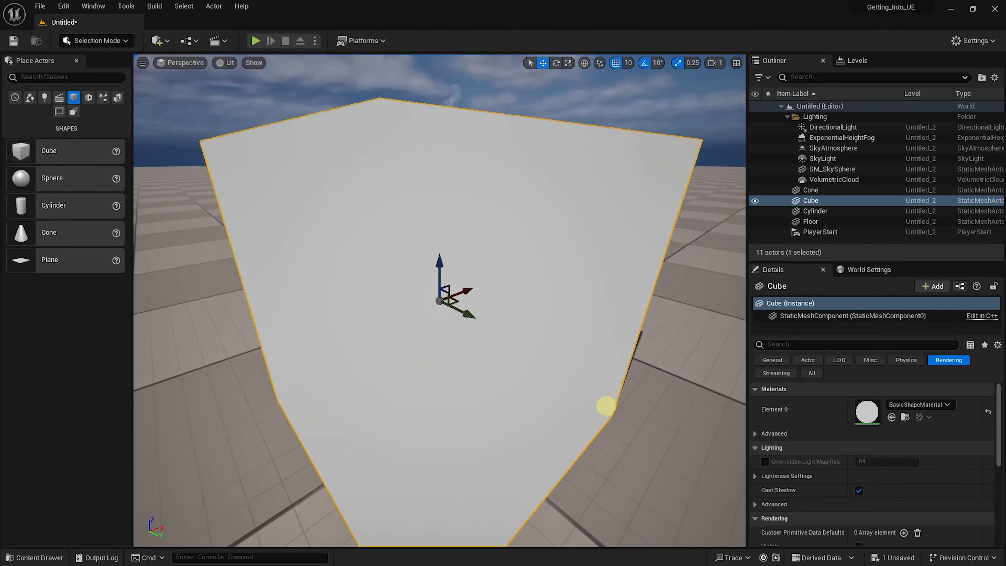
scroll(581, 396, down, 4)
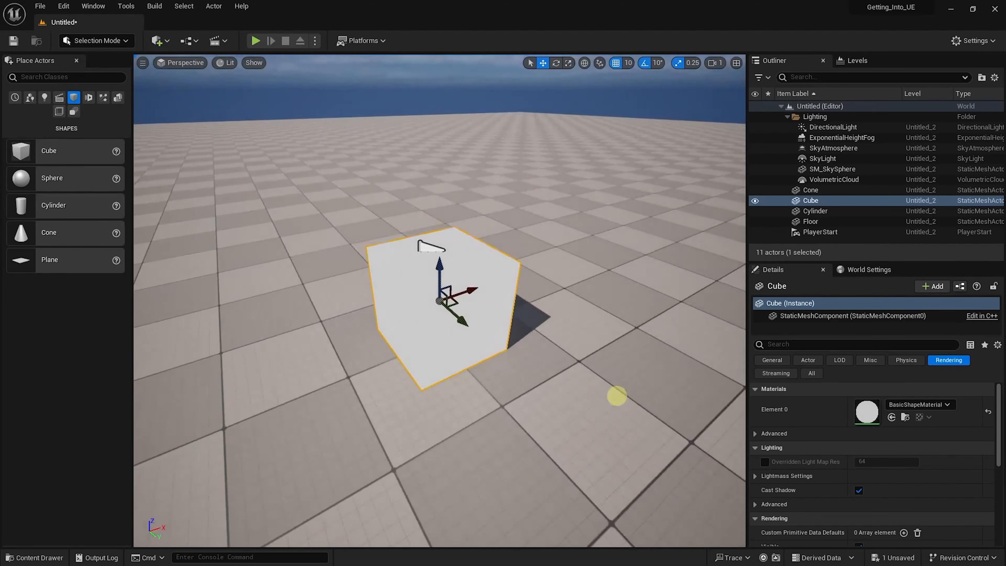
- Lift the cube well above the floor along its vertical axis and snap it back down onto the floor
right_drag(587, 332, 527, 303)
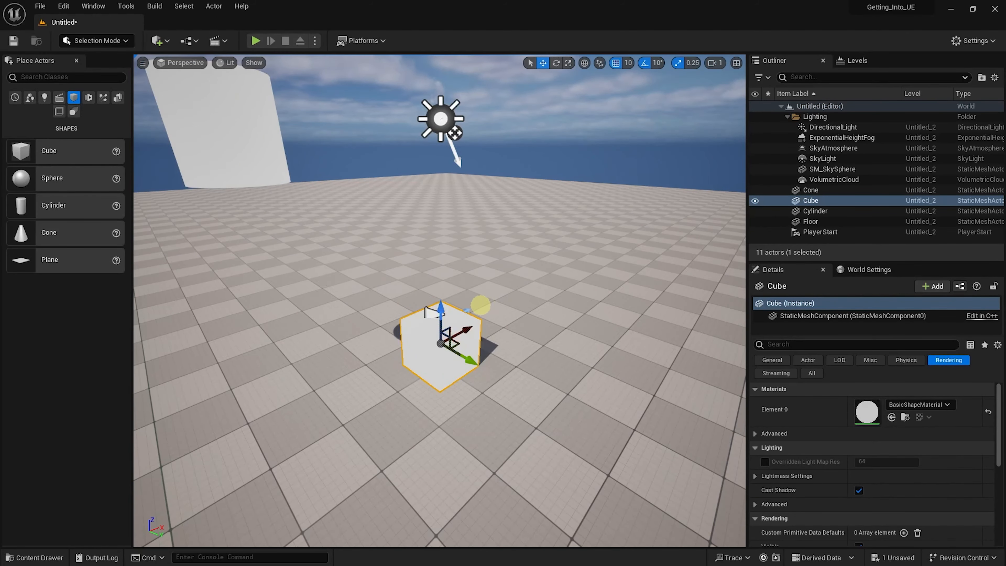
drag(443, 310, 431, 168)
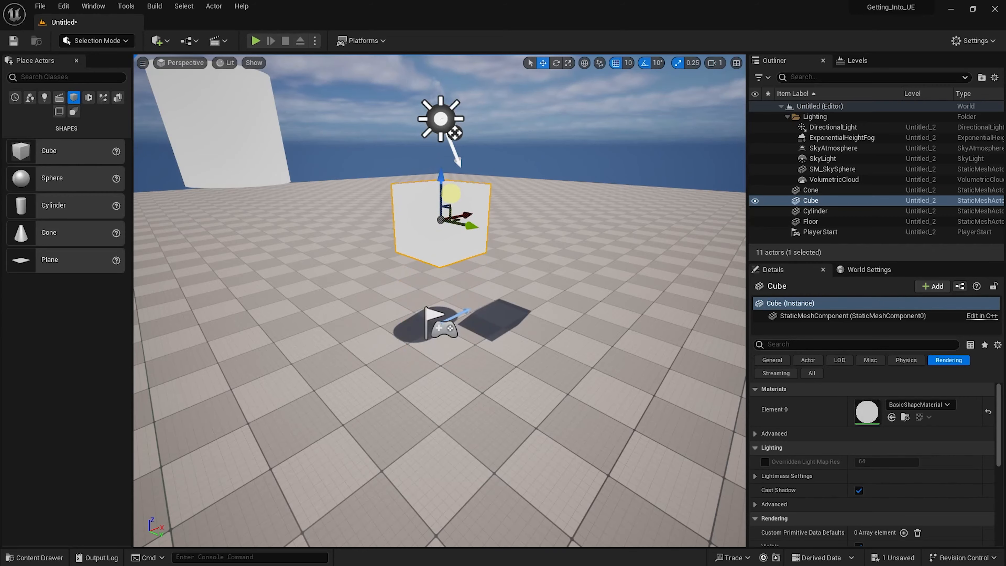
right_drag(594, 340, 565, 320)
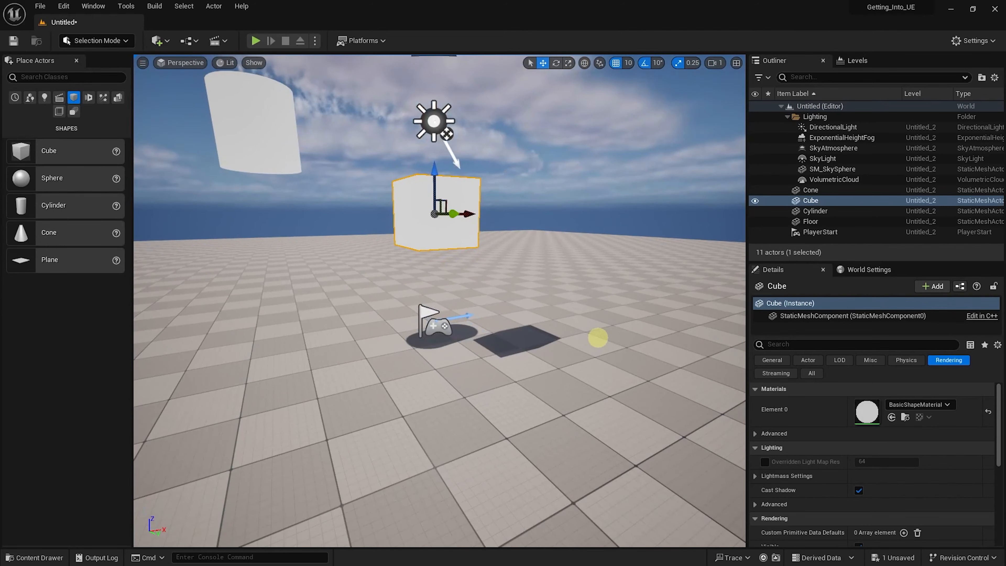
key(End)
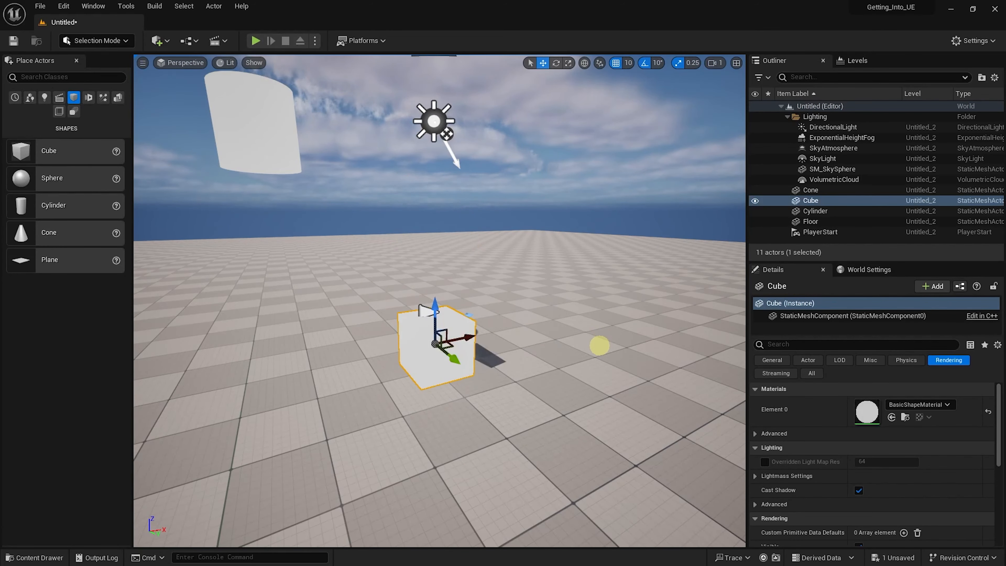
- Select the cube standing beside the cylinder in the viewport instead of the sky sphere behind it
mouse_move(528, 351)
alt+mouse_down()
mouse_move(574, 331)
mouse_move(530, 344)
alt+mouse_up()
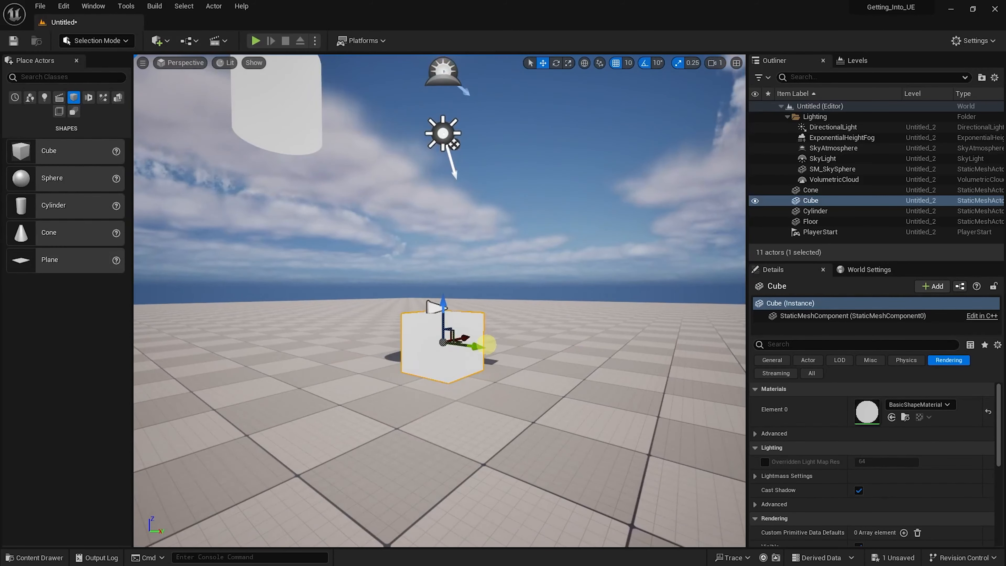
alt+drag(513, 394, 518, 332)
click(478, 366)
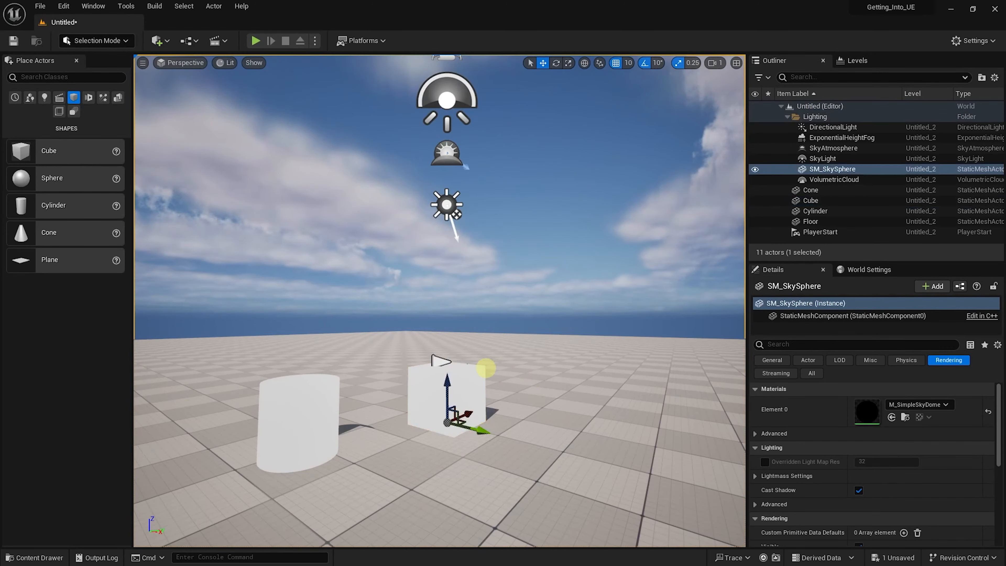
click(480, 377)
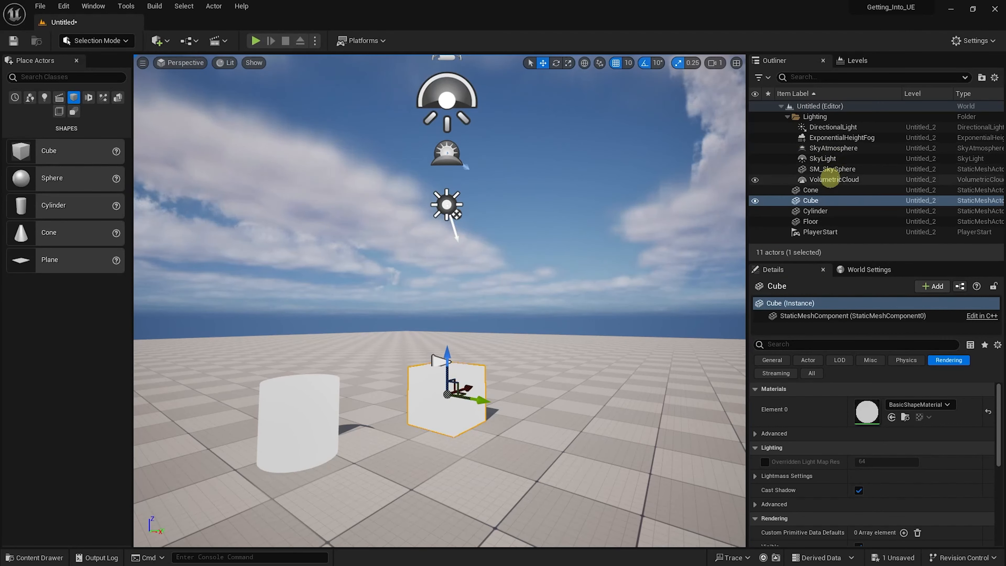
- Select all actors from Cone through PlayerStart in the Outliner, and reduce the selection to the Cone alone
click(819, 191)
shift+click(826, 211)
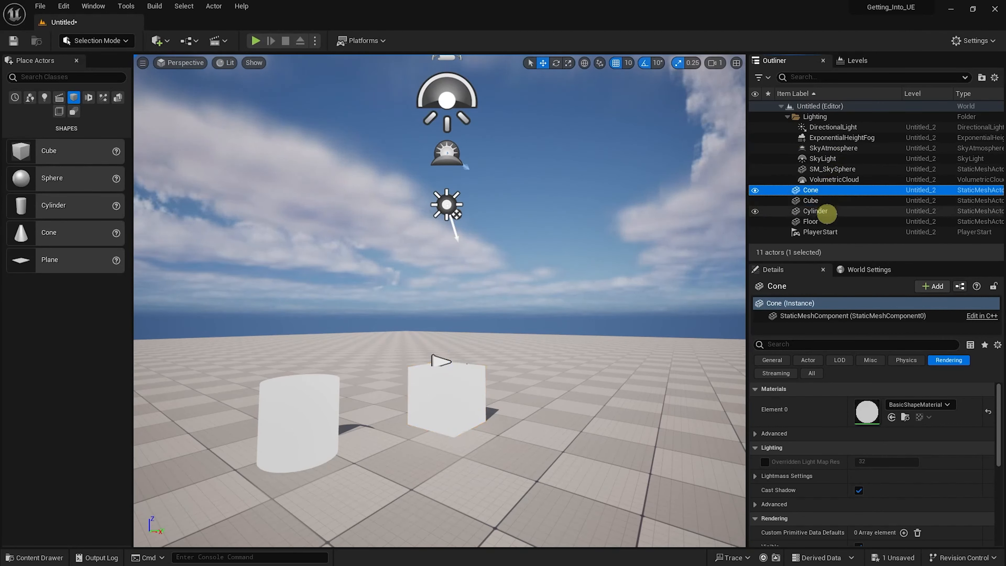
shift+click(820, 221)
shift+click(824, 232)
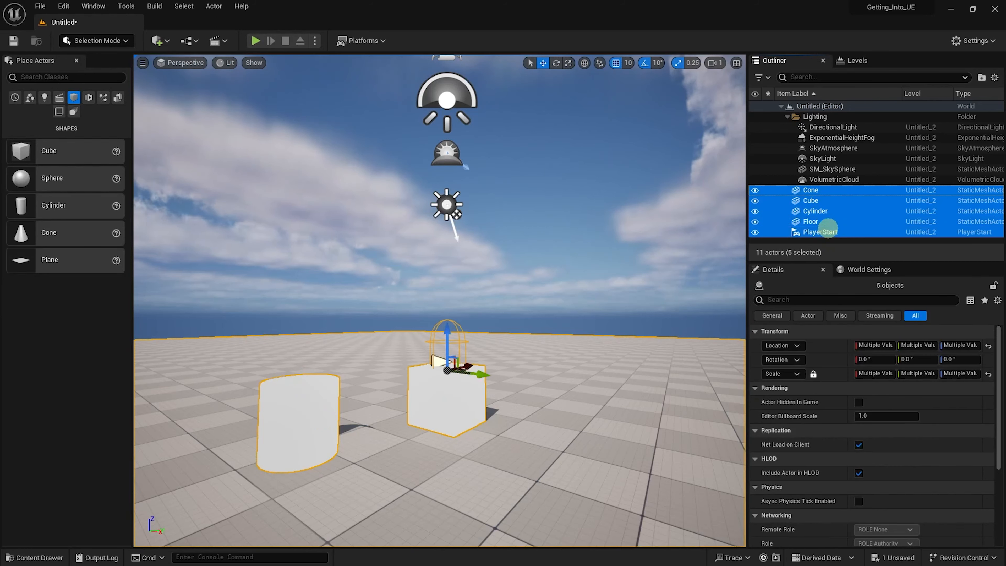
click(819, 169)
click(819, 190)
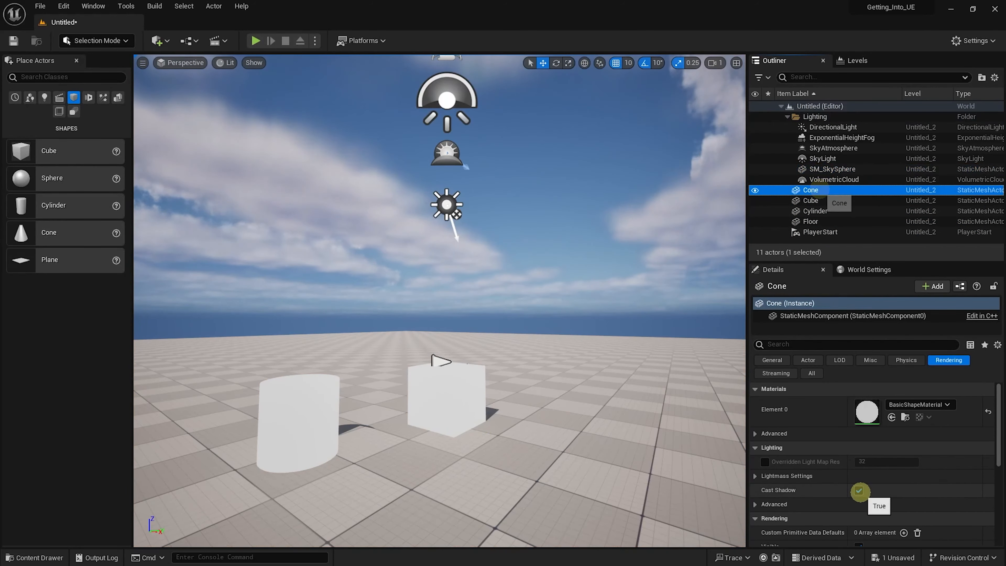
- Select the cube beside the cylinder and turn its Cast Shadow option off and back on
click(859, 490)
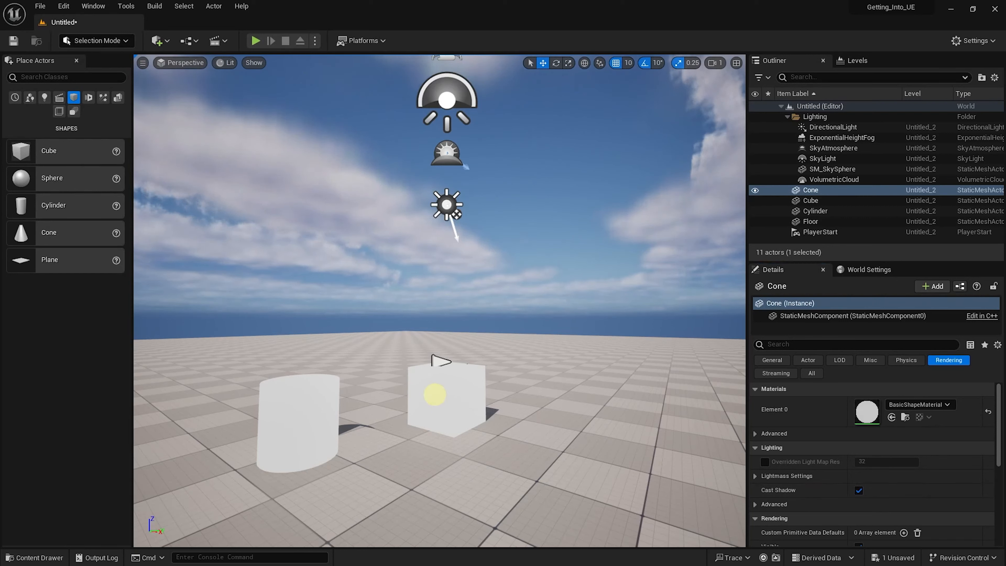
click(435, 395)
click(858, 490)
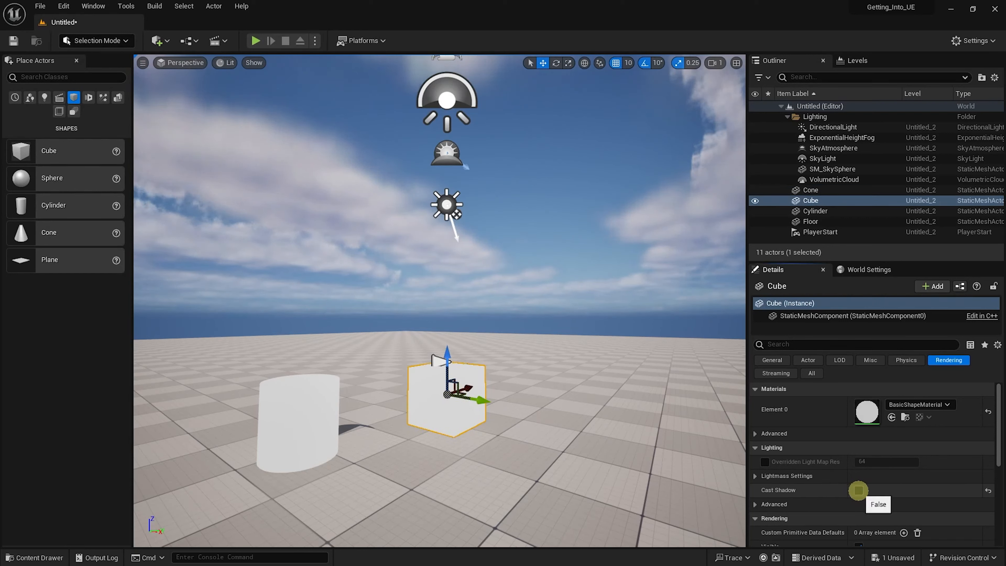
click(859, 490)
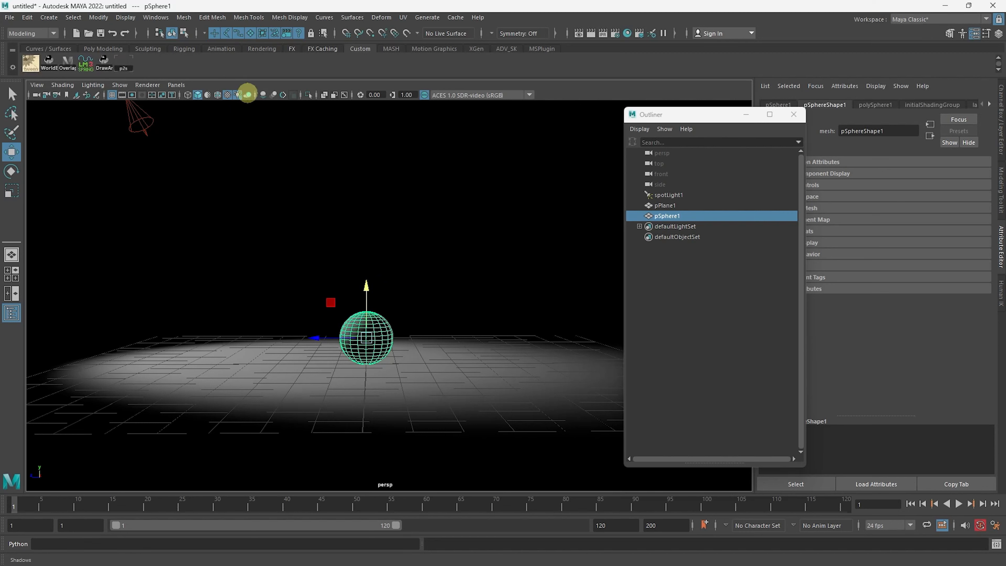
- Switch to Autodesk Maya and toggle viewport shadows on, off and on again for the spotlit sphere
click(248, 95)
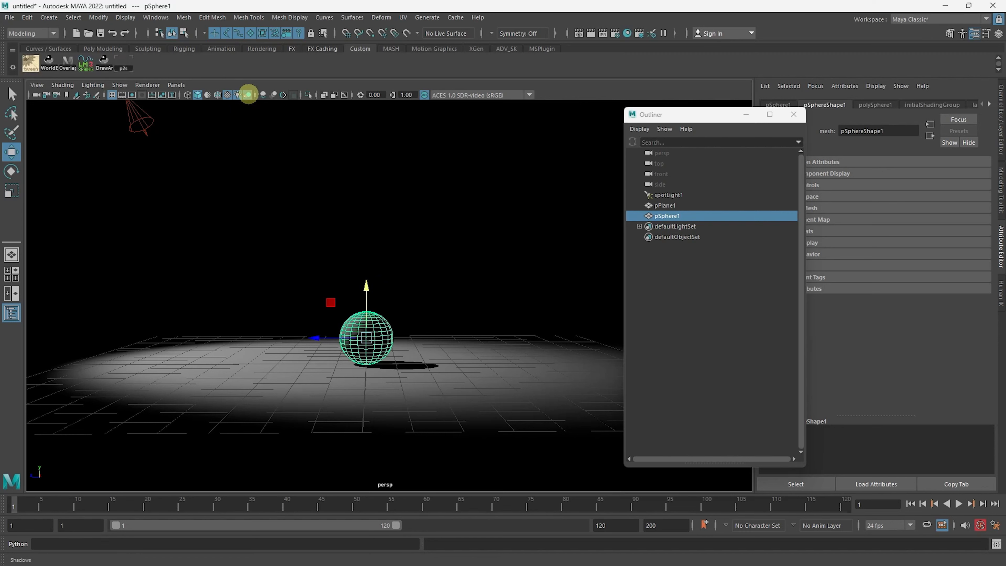
click(249, 94)
click(248, 94)
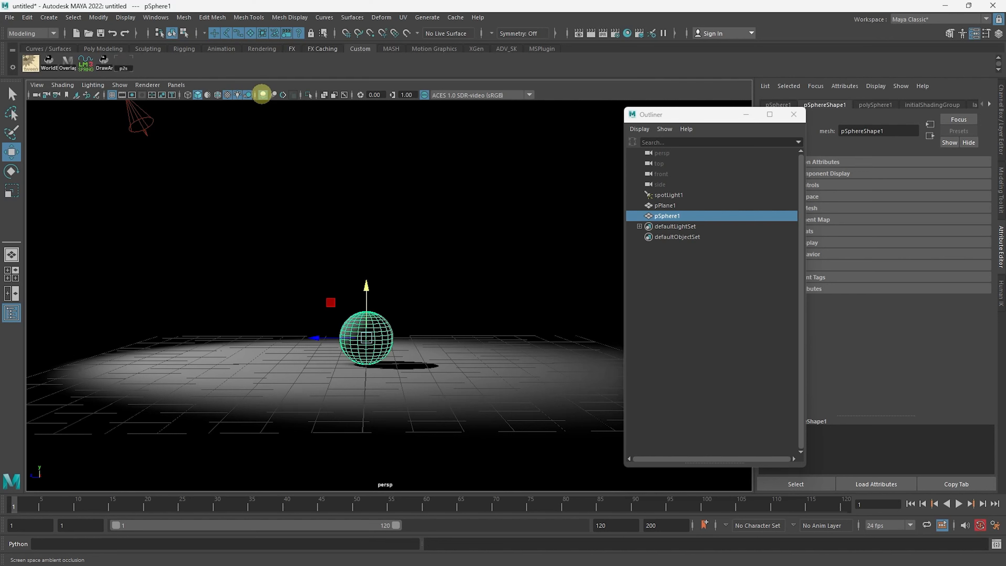
- Enable screen space ambient occlusion and multisample anti-aliasing in the Maya viewport, and deselect the sphere to inspect its shading
click(283, 95)
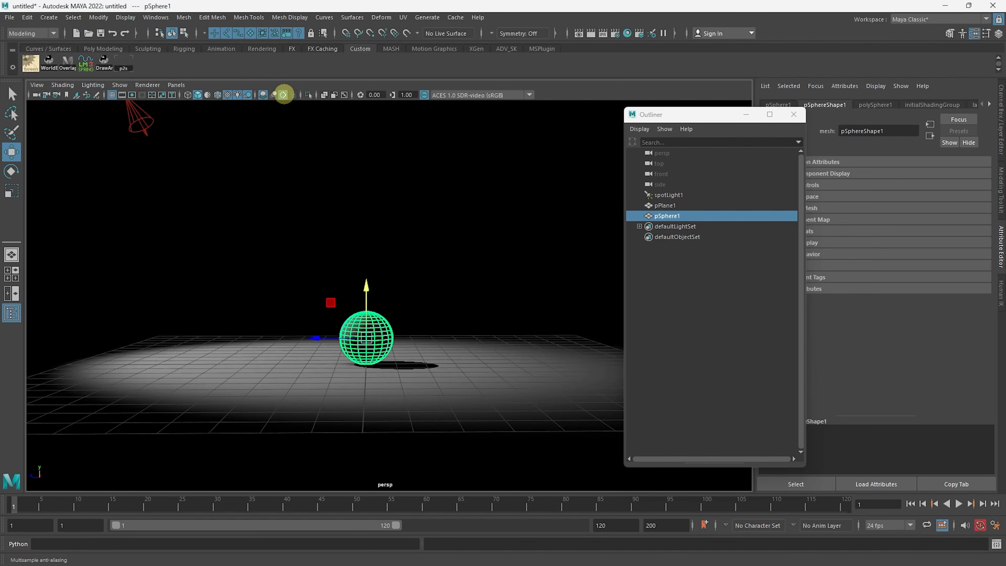
click(303, 186)
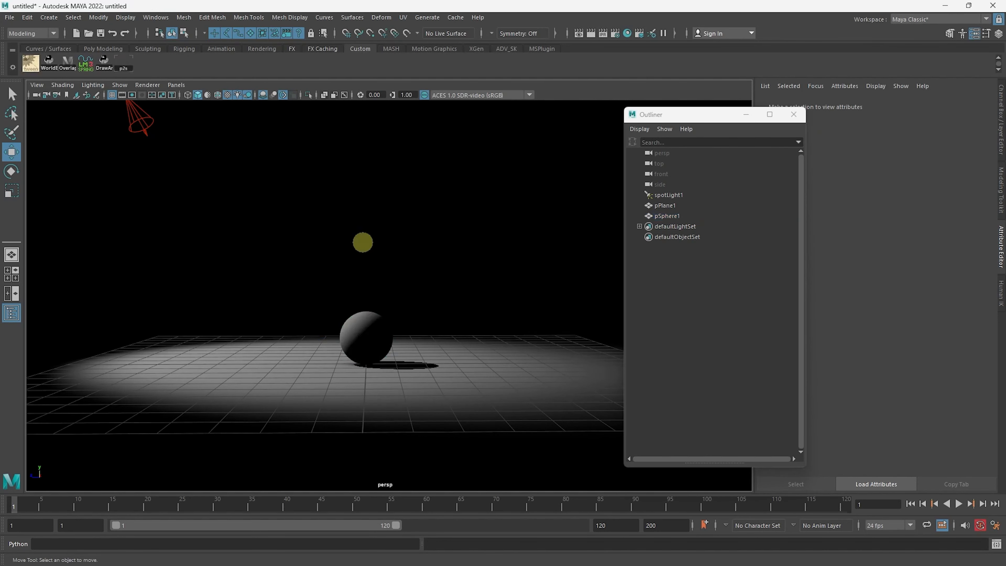
alt+drag(373, 243, 451, 272)
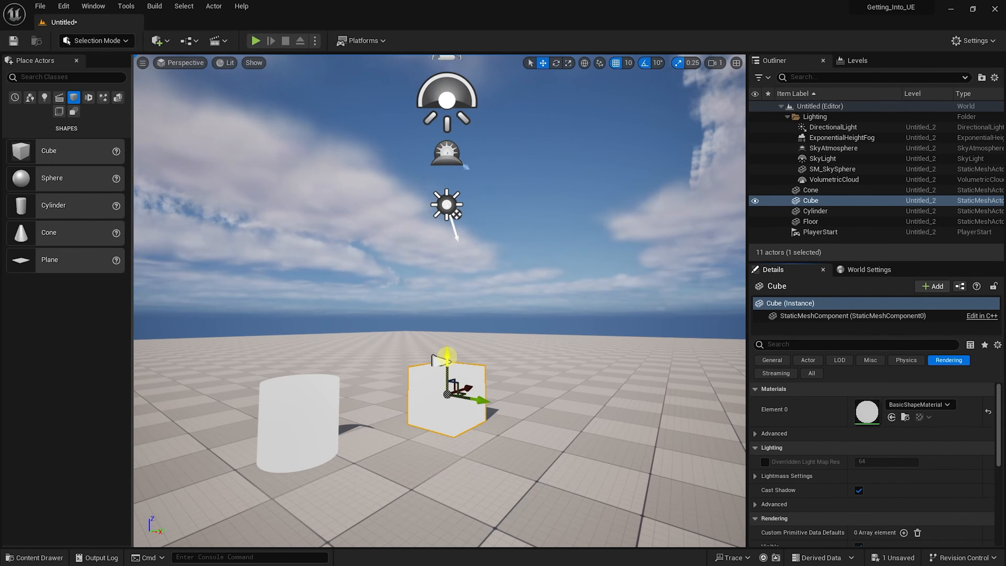
- Switch back to Unreal Engine, set the position snap size to 50 and try lifting the cube vertically in snapped increments
drag(439, 358, 446, 305)
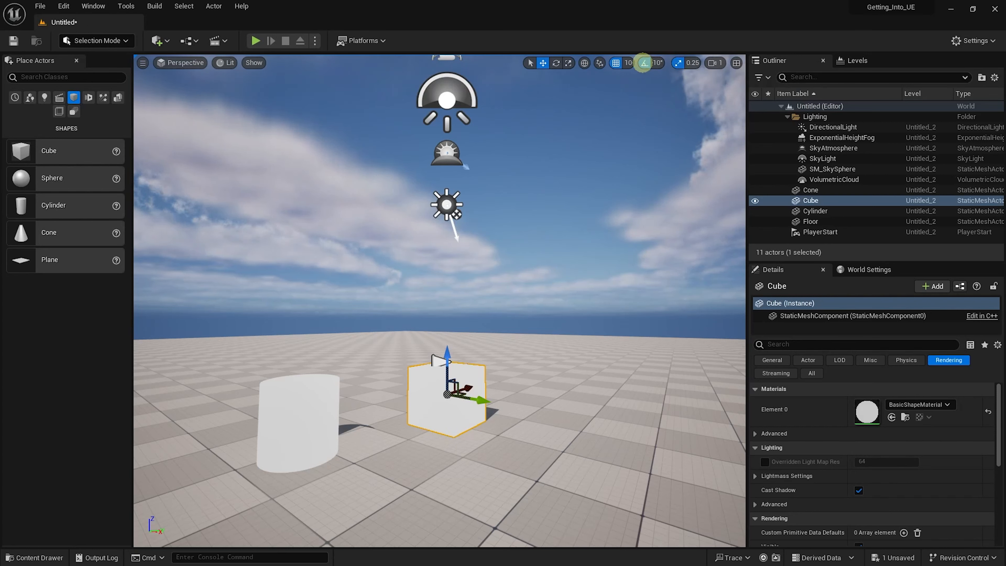
click(627, 63)
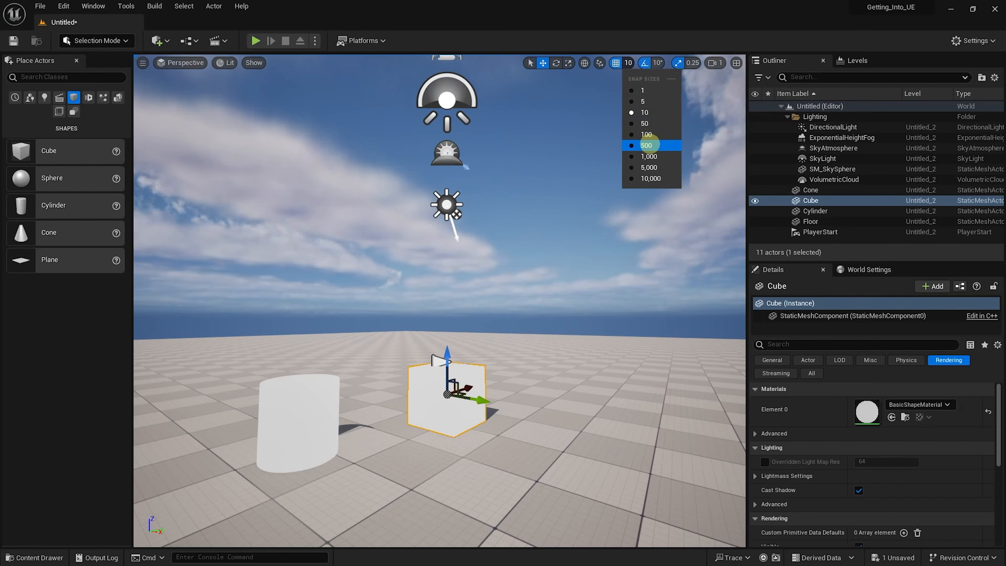
click(644, 124)
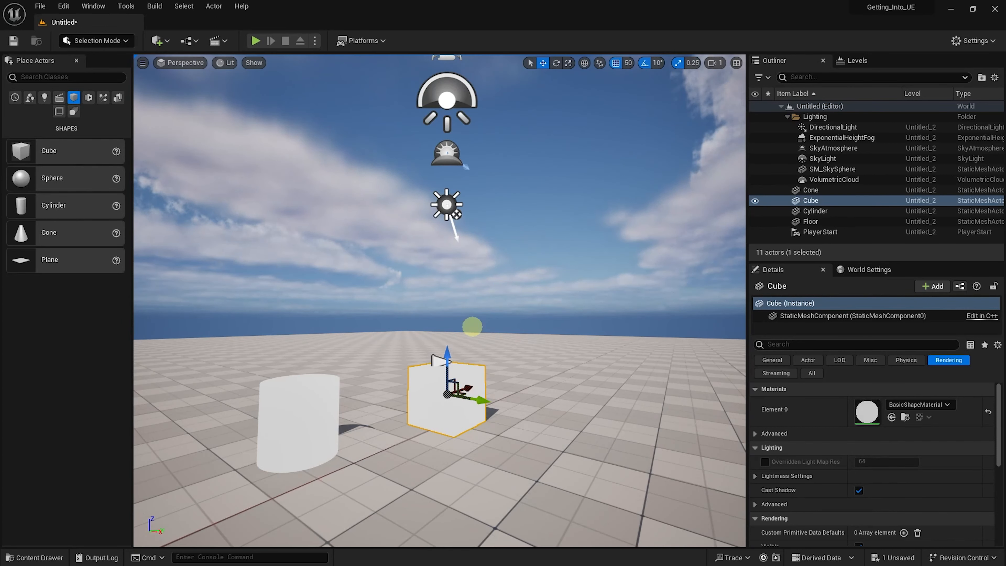
drag(449, 352, 449, 194)
drag(450, 194, 449, 141)
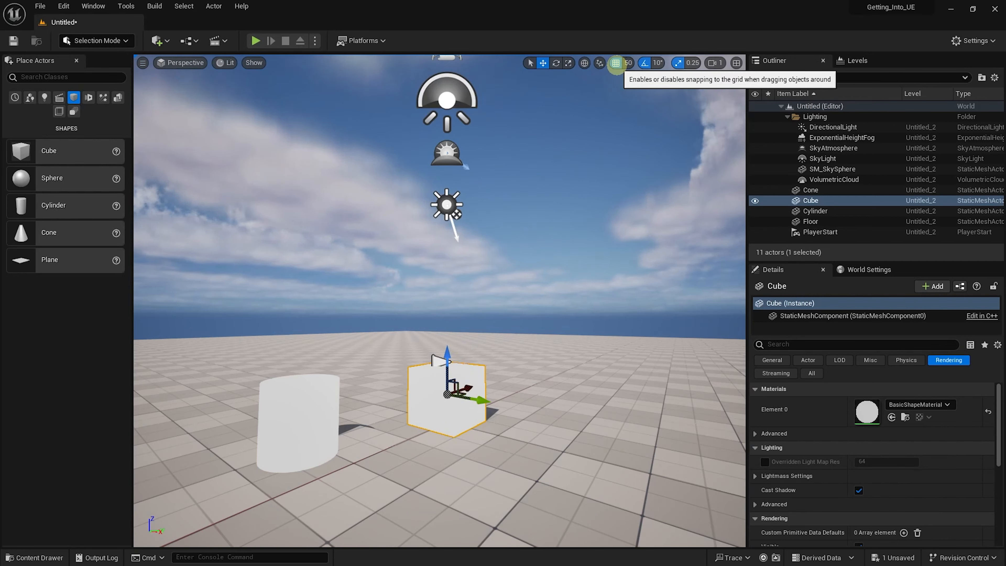
- Disable position, rotation and scale snapping and lift the cube freely well above the floor
click(616, 63)
click(645, 63)
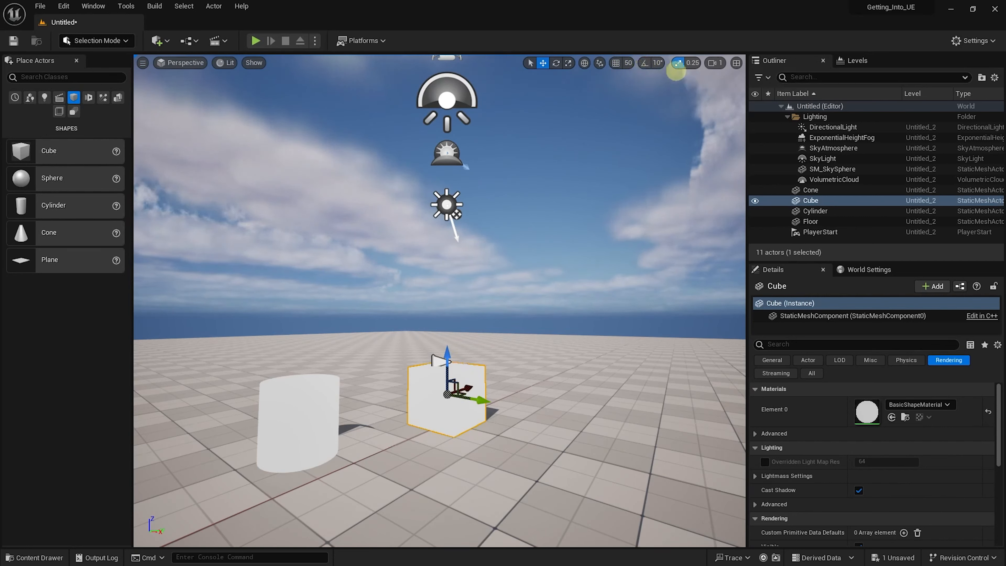
click(679, 62)
drag(454, 353, 448, 240)
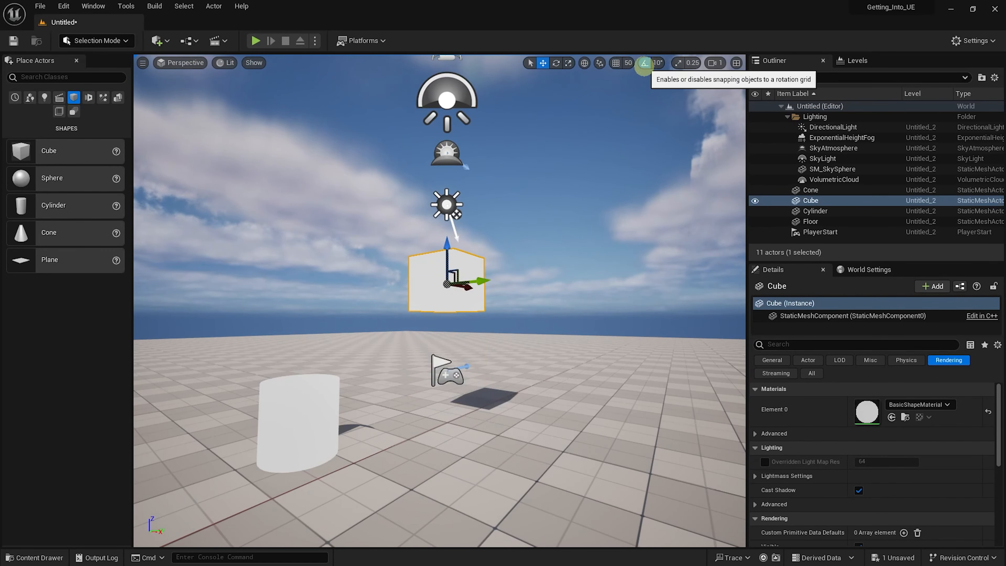
- Re-enable position, rotation and scale snapping and rotate the raised cube around its X axis in 10° increments
click(678, 62)
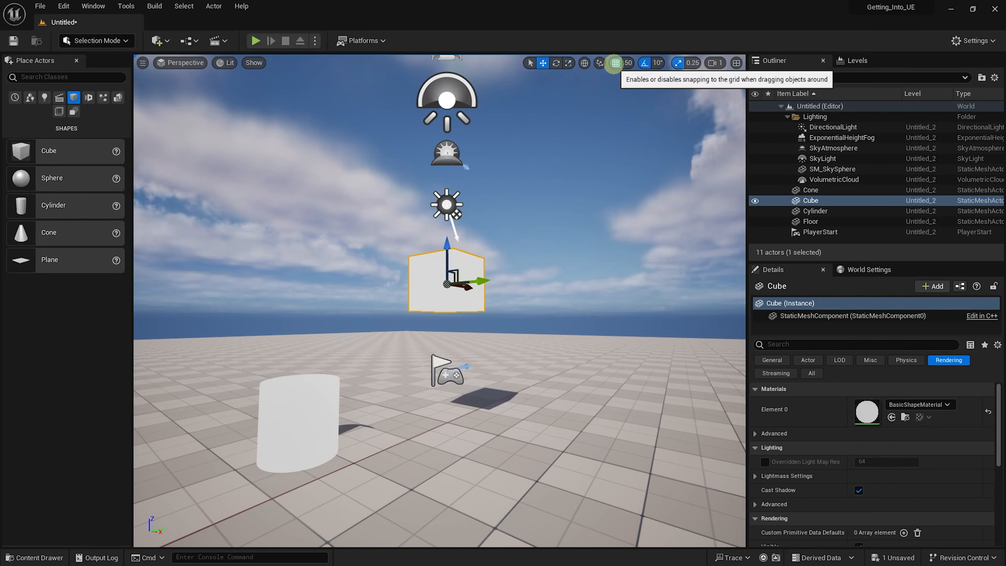
key(e)
drag(492, 303, 473, 333)
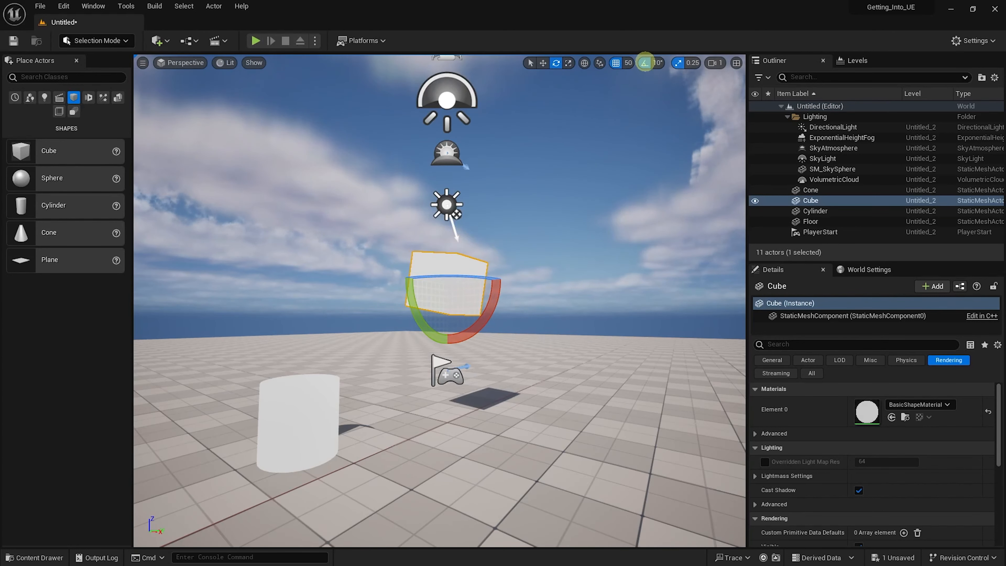
- Turn off rotation, scale and position snapping and rotate the raised cube freely around its X axis to about 20°
click(647, 63)
click(677, 62)
click(624, 64)
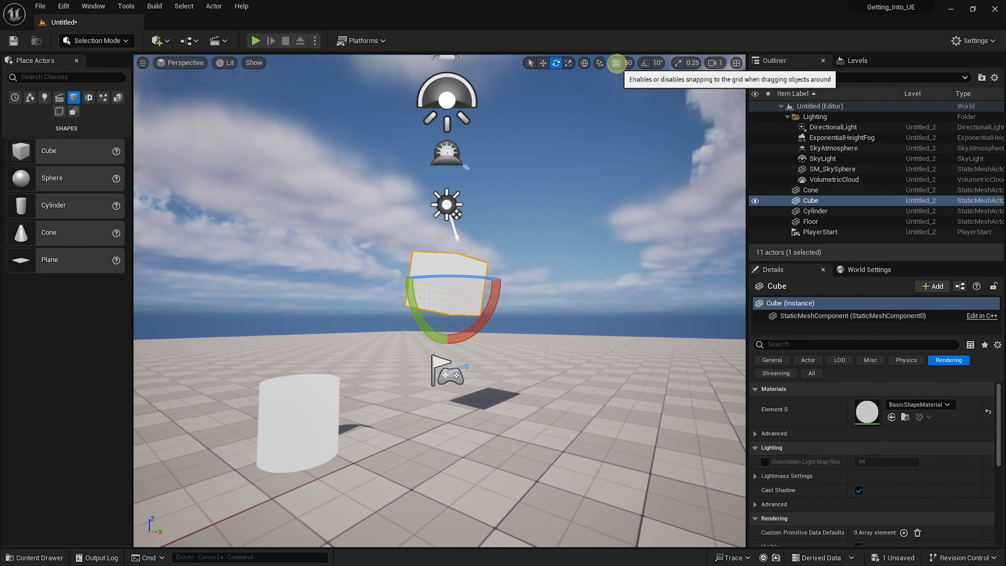
drag(497, 302, 515, 327)
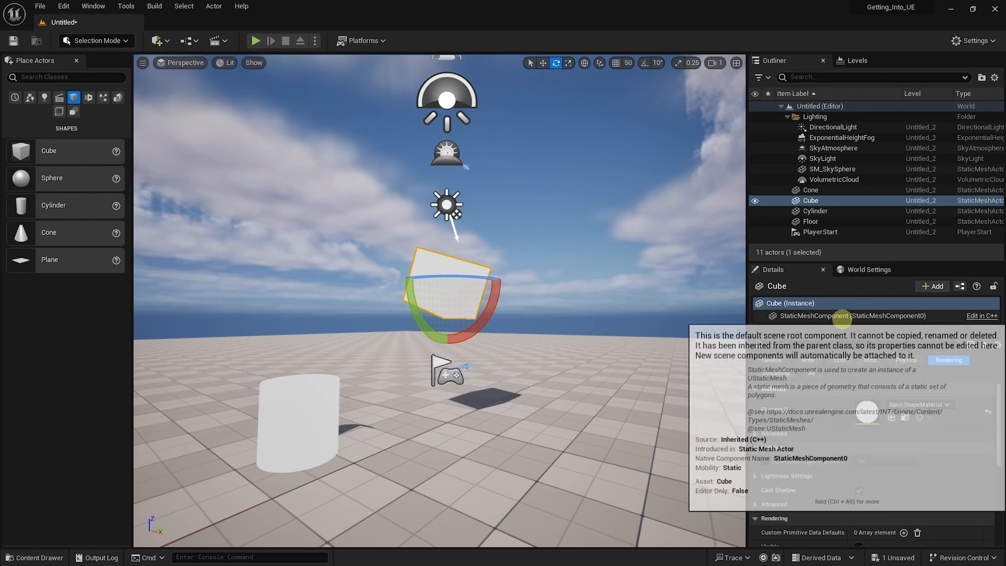
- Show the transform of the cube's StaticMeshComponent and reset its rotation and location to the defaults
click(832, 316)
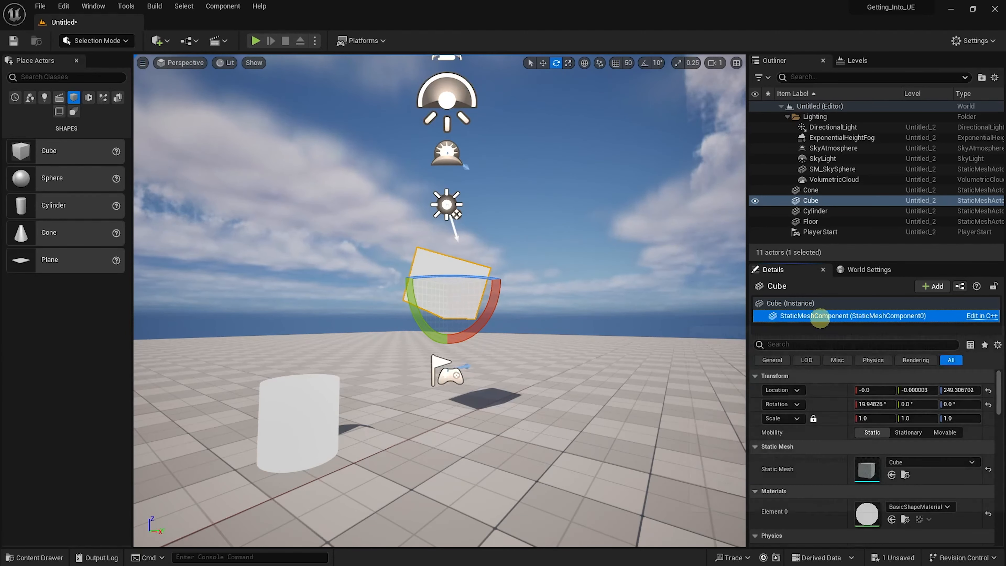
click(987, 404)
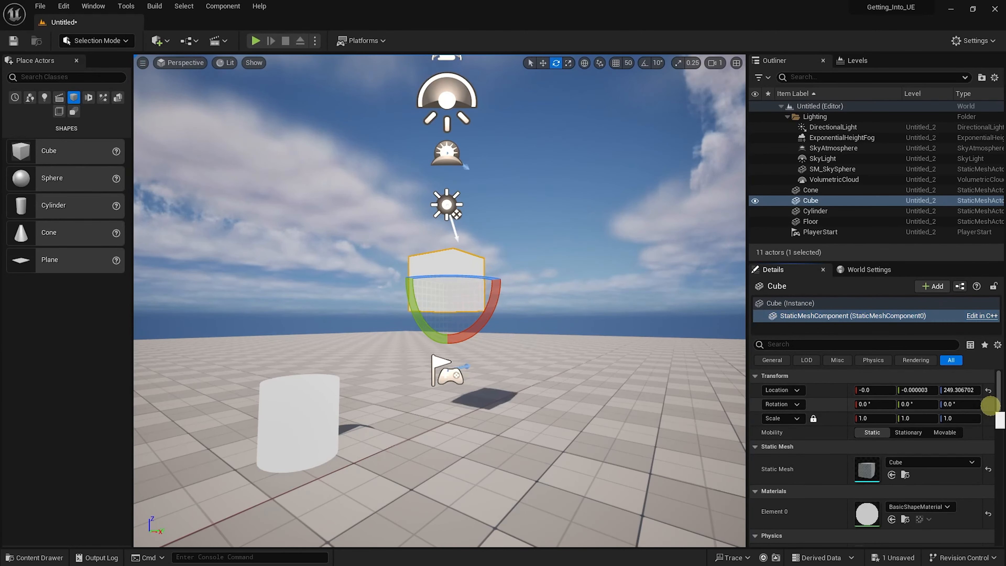
click(987, 389)
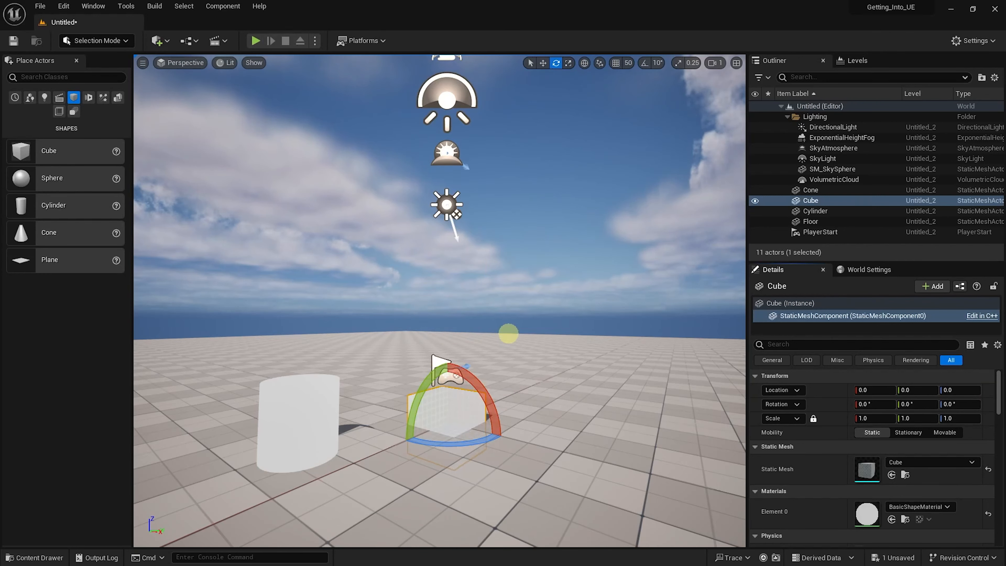
- Activate the Move tool, lift the cube above the floor along its vertical axis and snap it down onto the floor
key(q)
key(w)
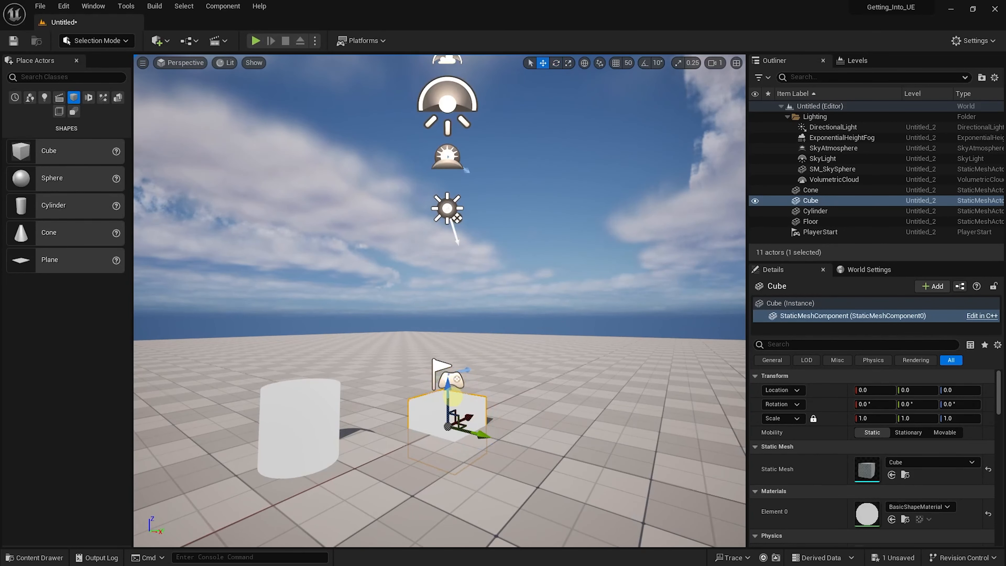
drag(449, 383, 464, 300)
key(End)
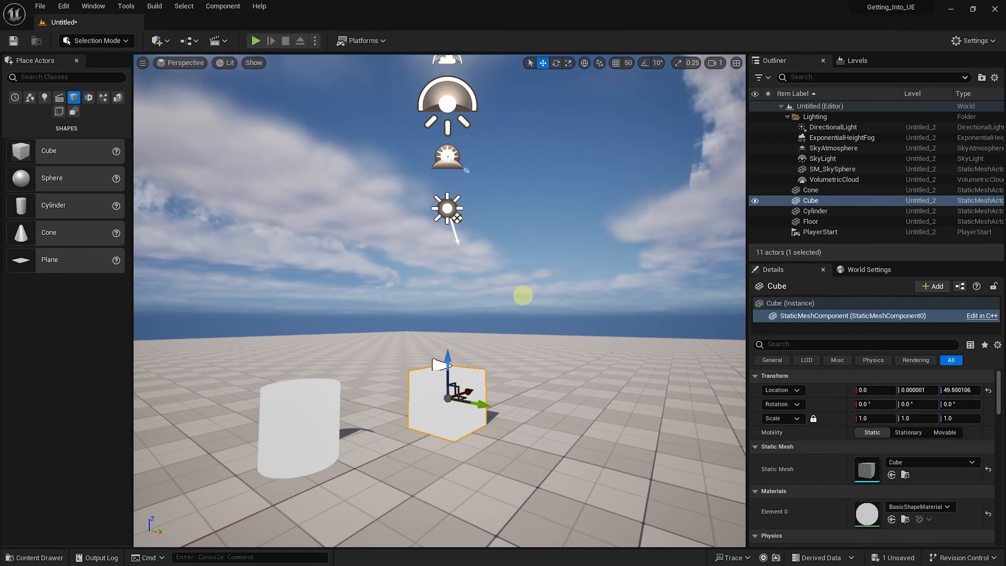
- Switch the cube's gizmo through rotate and scale back to move, and try lifting the cube vertically
scroll(580, 343, up, 3)
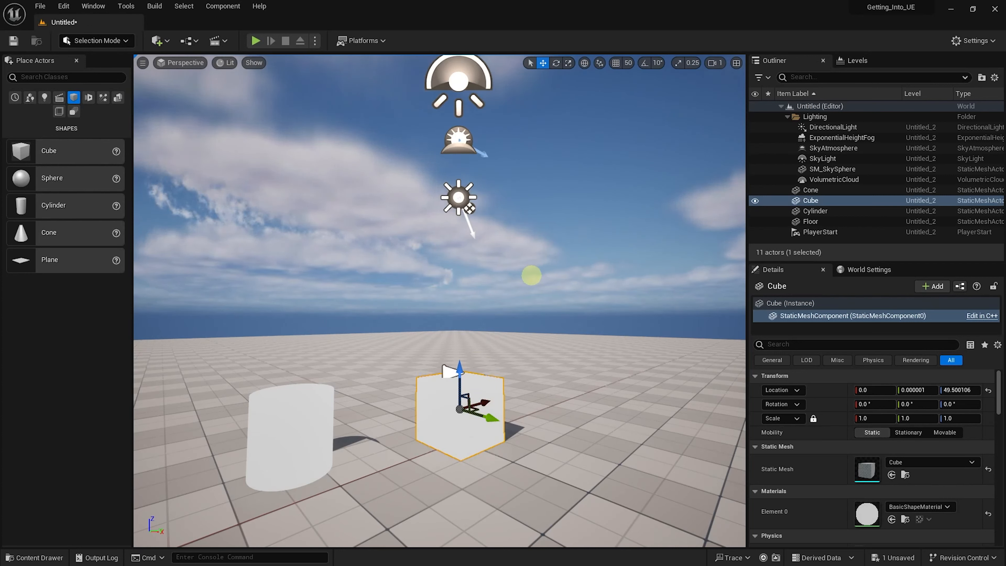
key(e)
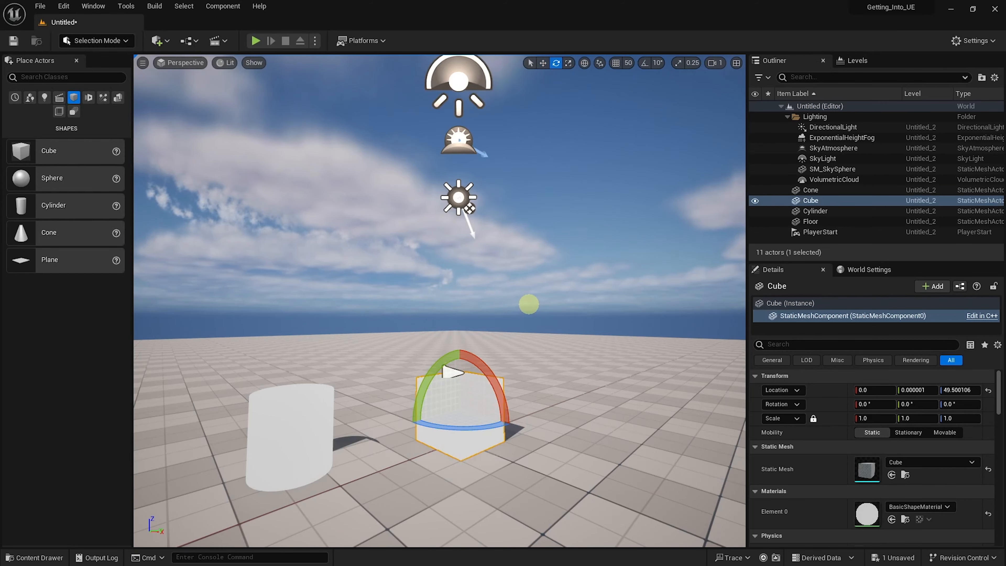
key(r)
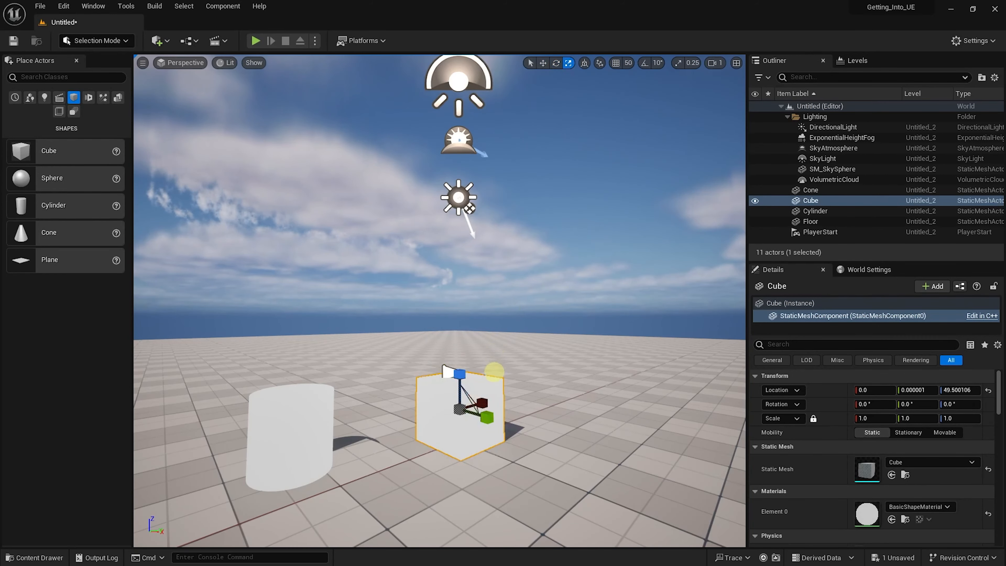
key(w)
drag(467, 372, 466, 326)
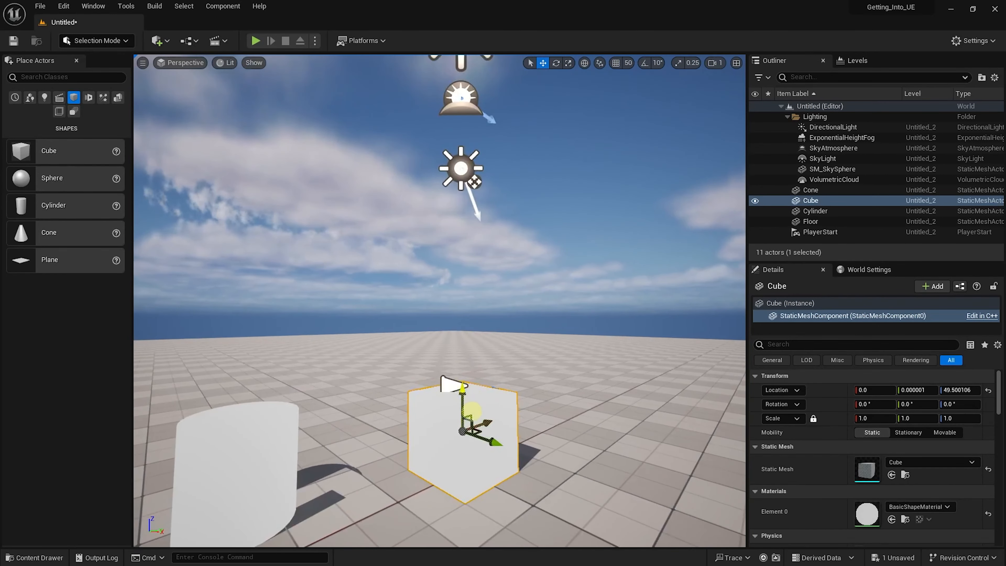
- Try tilting the cube about 13.5° around its X axis and scaling it uniformly to about 1.44, and undo the changes
key(e)
drag(443, 378, 443, 379)
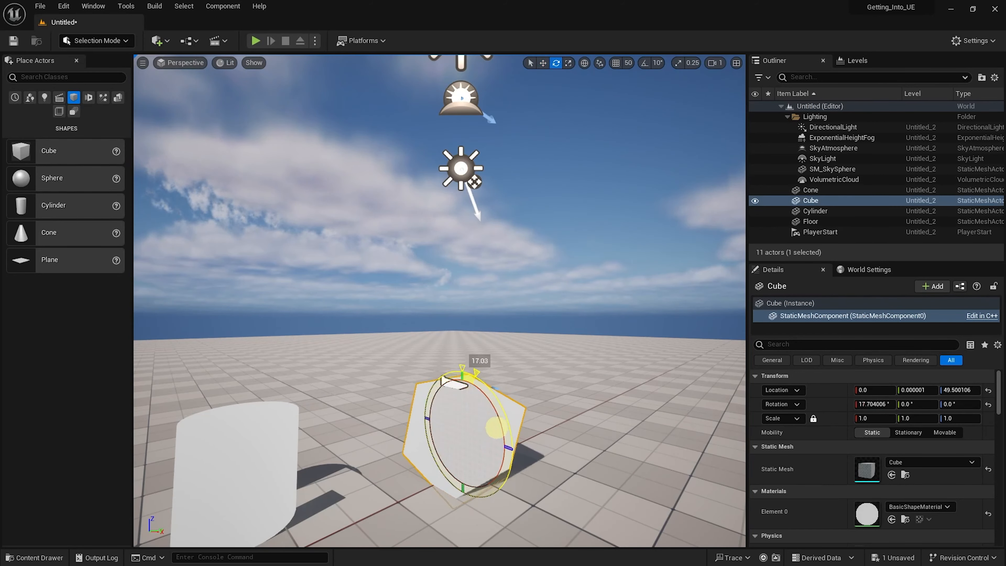
drag(497, 428, 491, 414)
key(r)
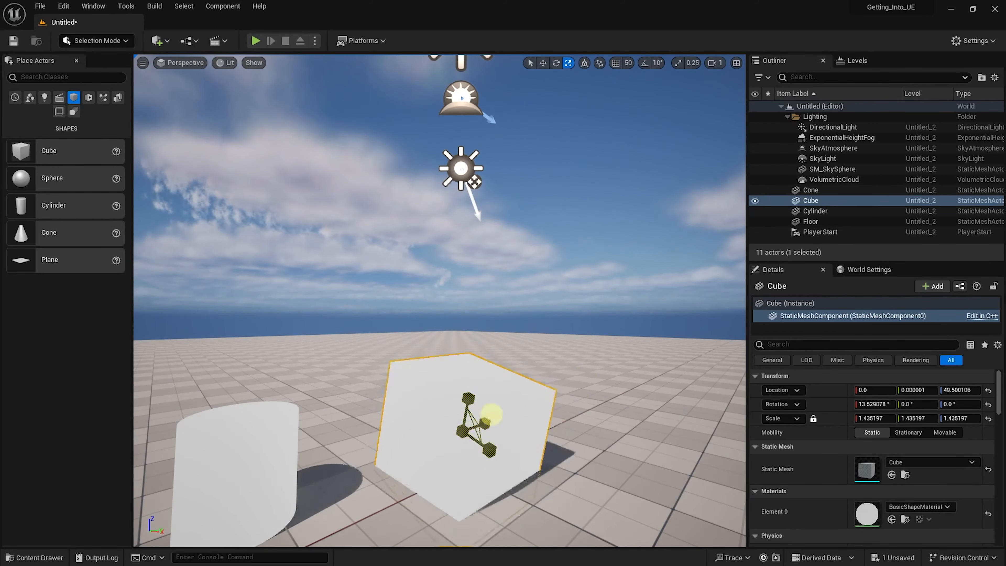
key(ctrl+z)
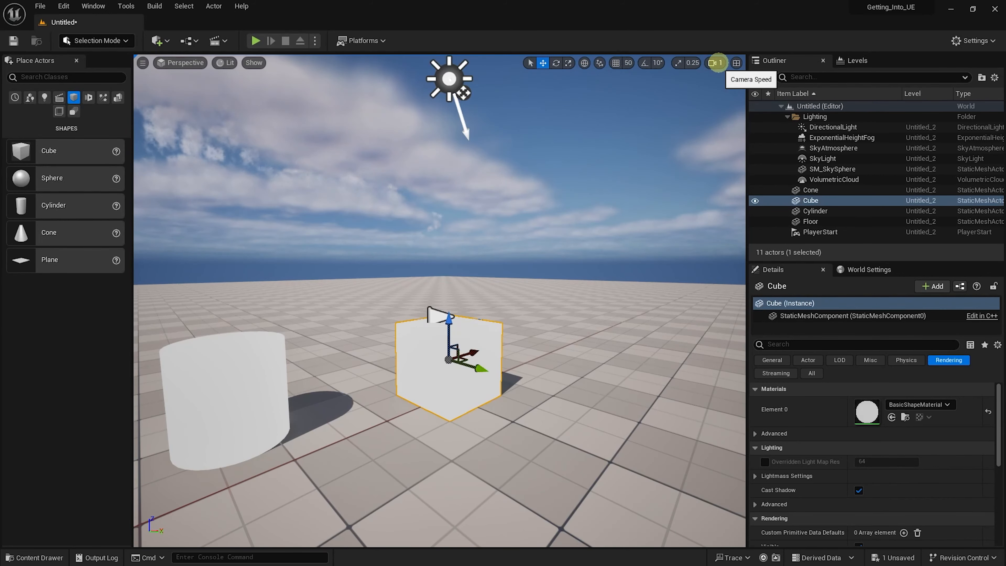
- Pull the view far back from the cube and orbit to overlook the shapes and the whole floor from above
scroll(592, 258, down, 5)
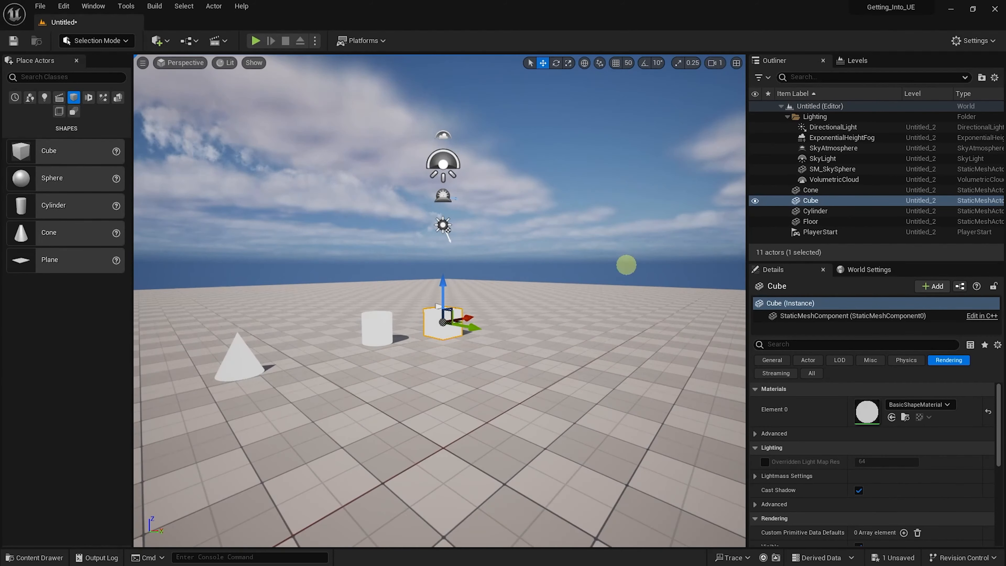
alt+right_drag(606, 278, 223, 303)
alt+drag(598, 275, 657, 236)
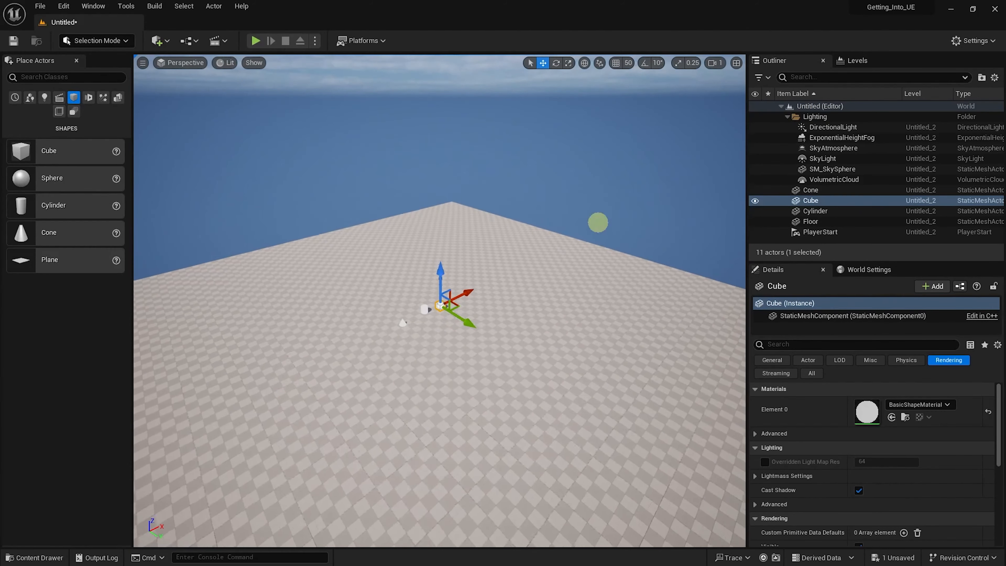
- Orbit and pan around the whole floor slab to view it from several low angles
alt+drag(598, 222, 663, 284)
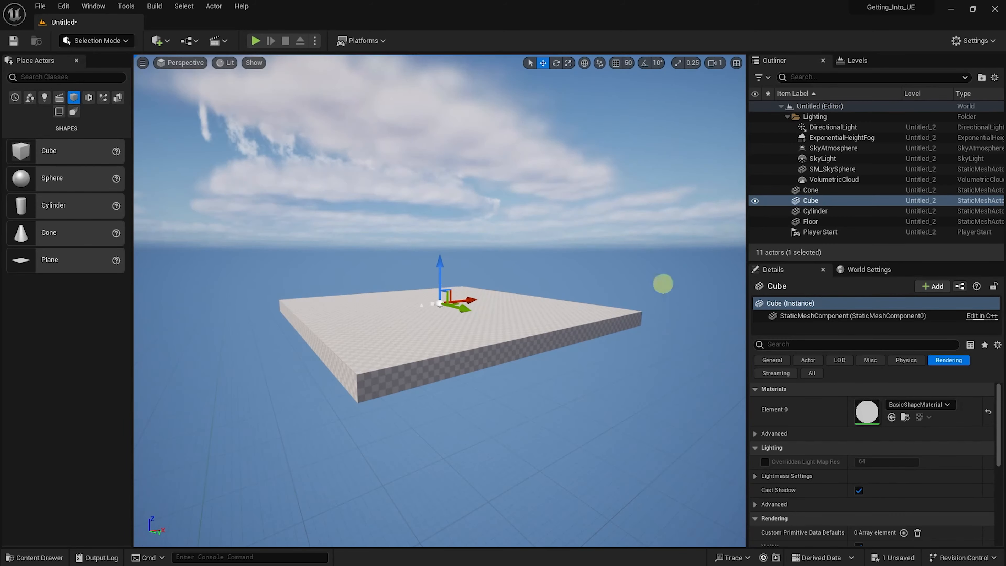
alt+middle_drag(662, 284, 625, 275)
alt+middle_drag(510, 329, 410, 329)
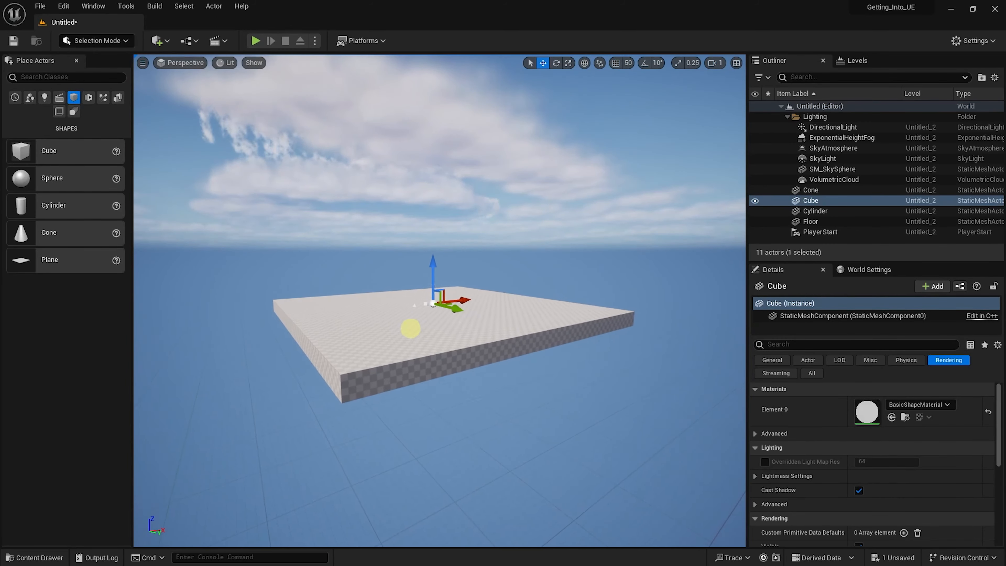
alt+drag(560, 332, 507, 337)
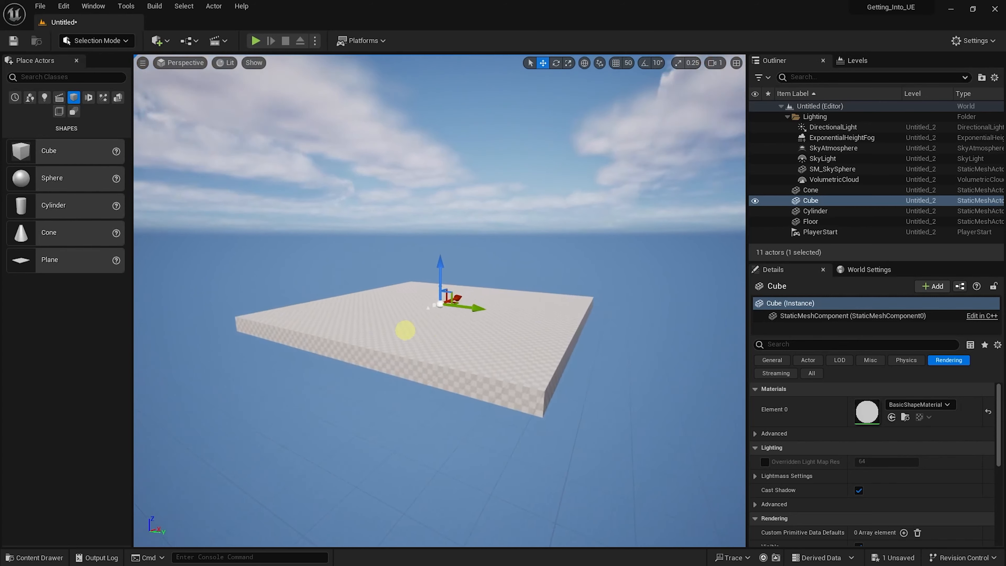
alt+drag(404, 331, 568, 343)
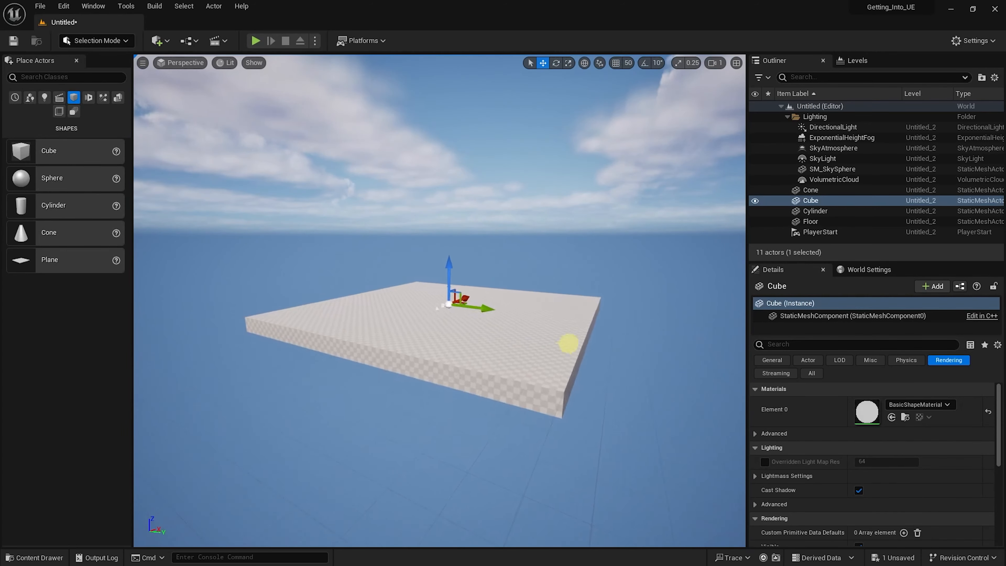
alt+middle_drag(568, 343, 498, 318)
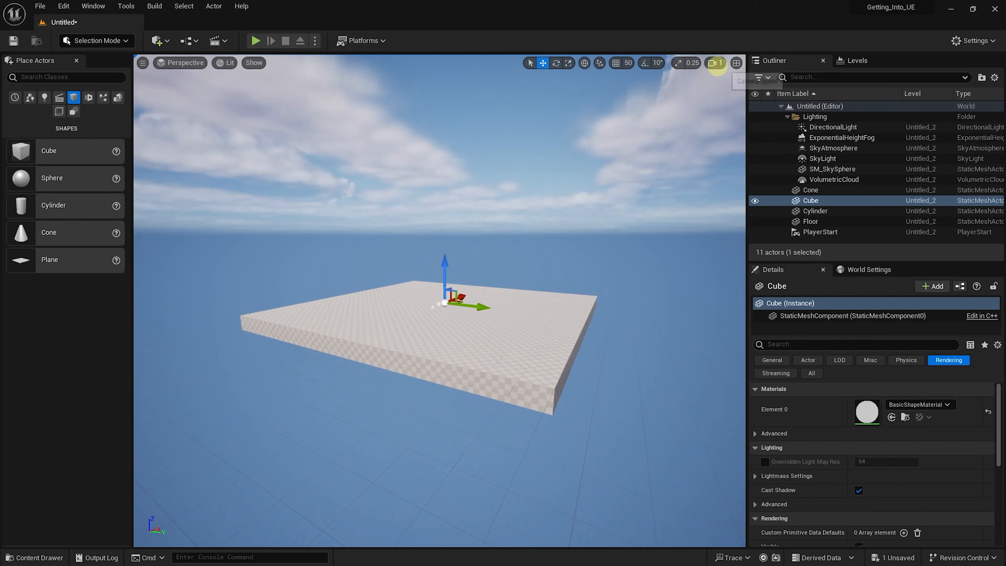
- Try panning the view with the camera speed raised to 16, and reset the speed to 1
click(715, 63)
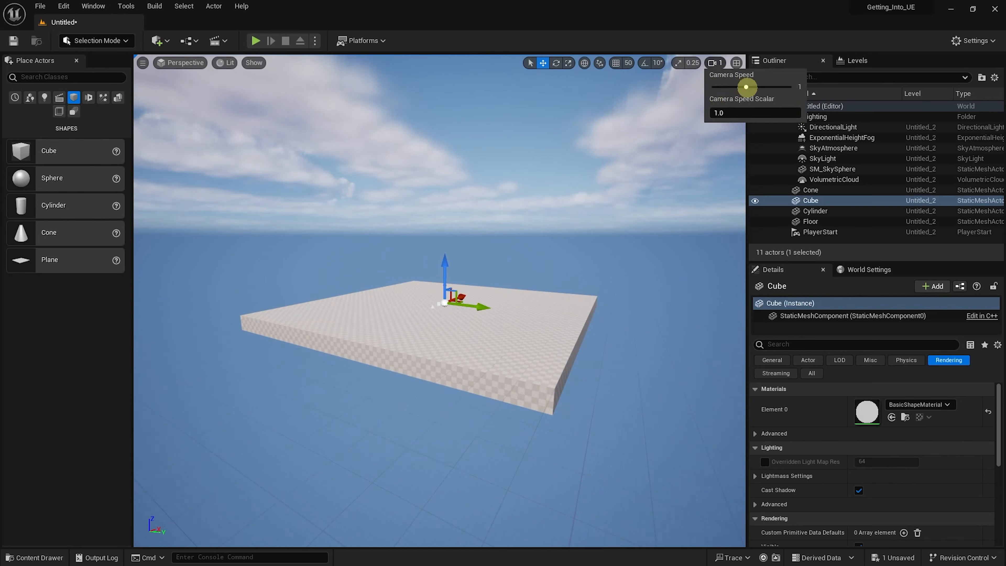
drag(746, 87, 782, 88)
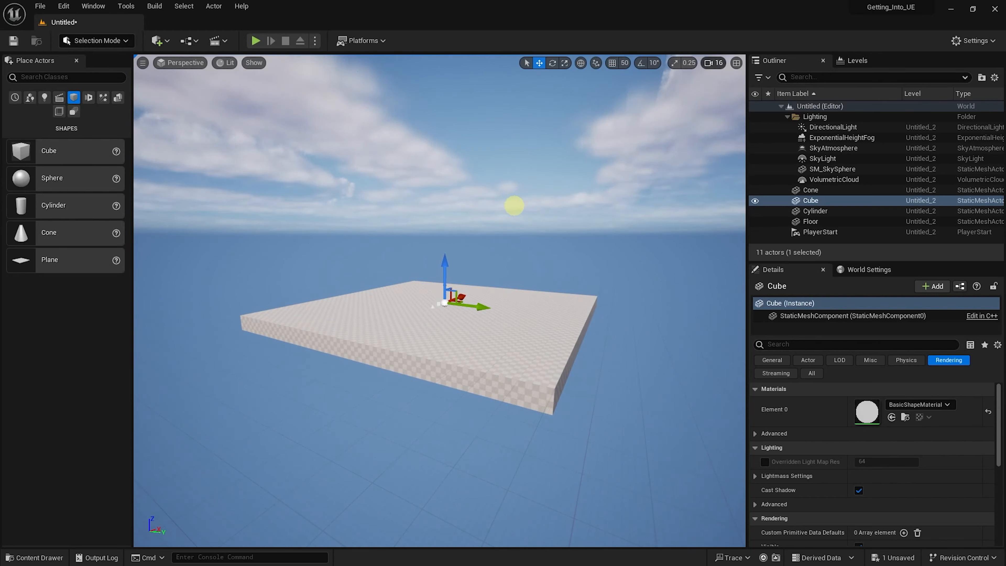
alt+middle_drag(513, 205, 517, 235)
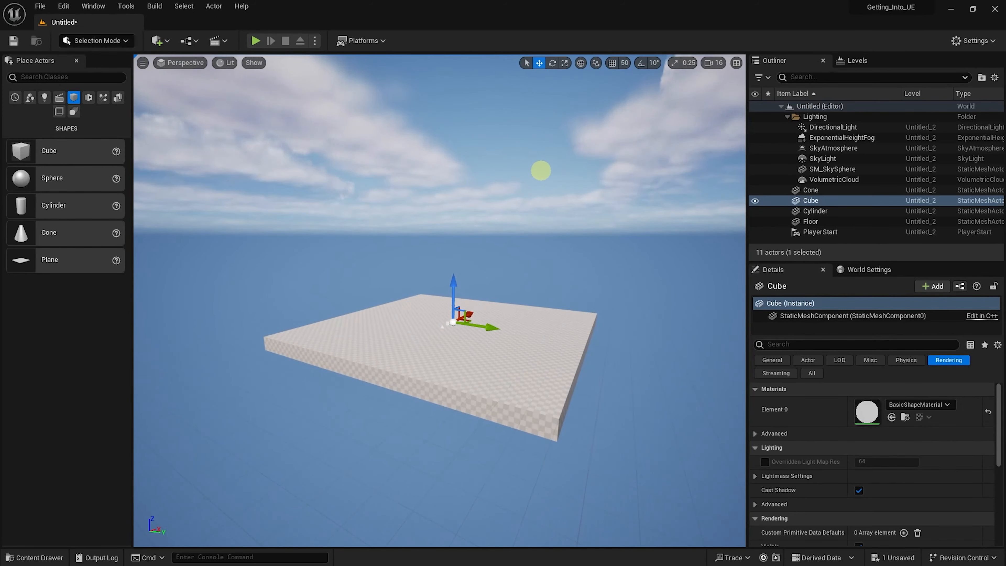
click(718, 62)
drag(767, 88, 746, 85)
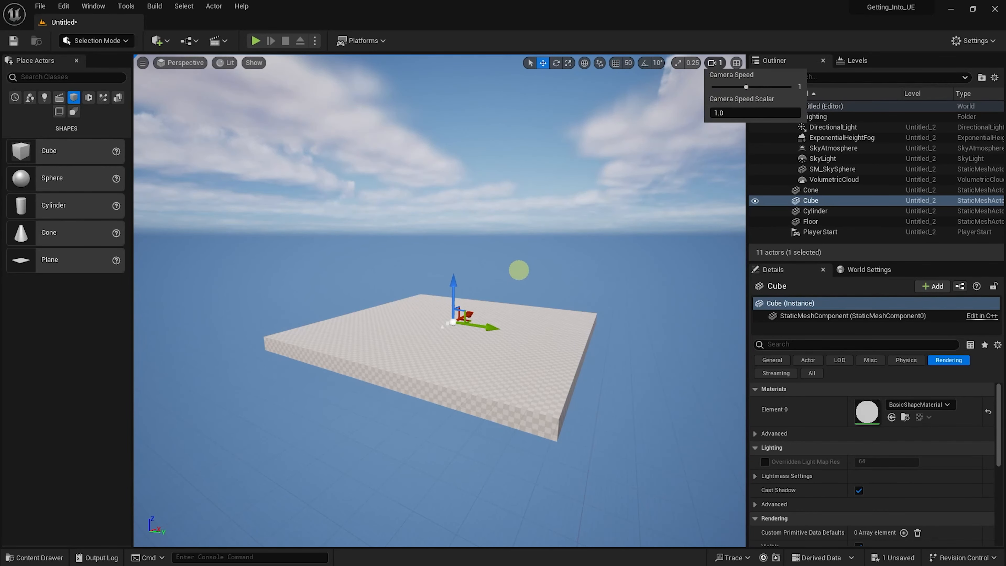
- Frame the selected cube up close and orbit to view it beside the cylinder
click(520, 268)
key(f)
alt+drag(525, 264, 455, 293)
middle_drag(555, 245, 555, 267)
mouse_move(541, 255)
alt+right_down()
mouse_move(554, 261)
mouse_move(540, 242)
alt+right_up()
alt+drag(541, 242, 539, 240)
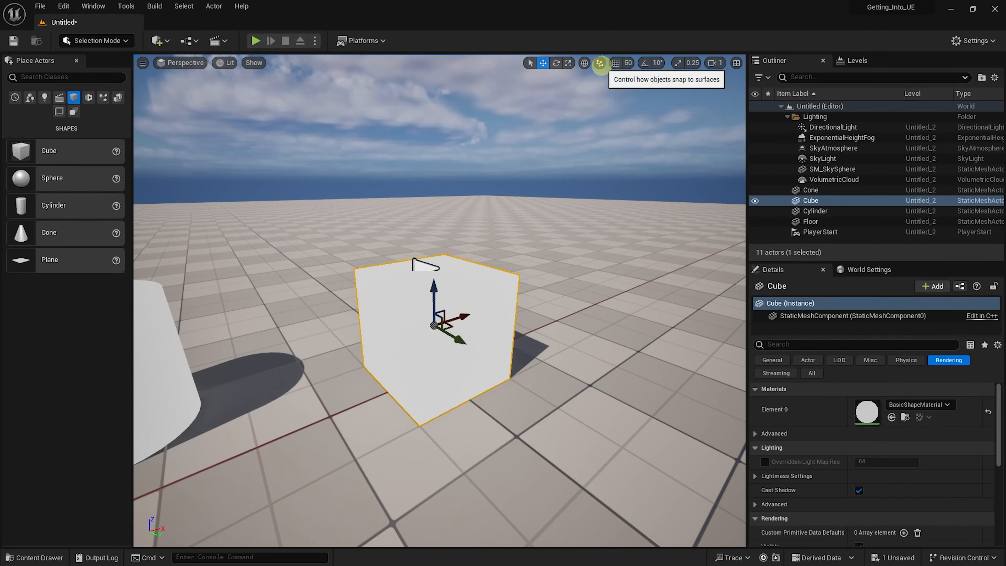
- Toggle Surface Snapping, raise the cube above the floor and shift it freely by its gizmo's center
click(600, 63)
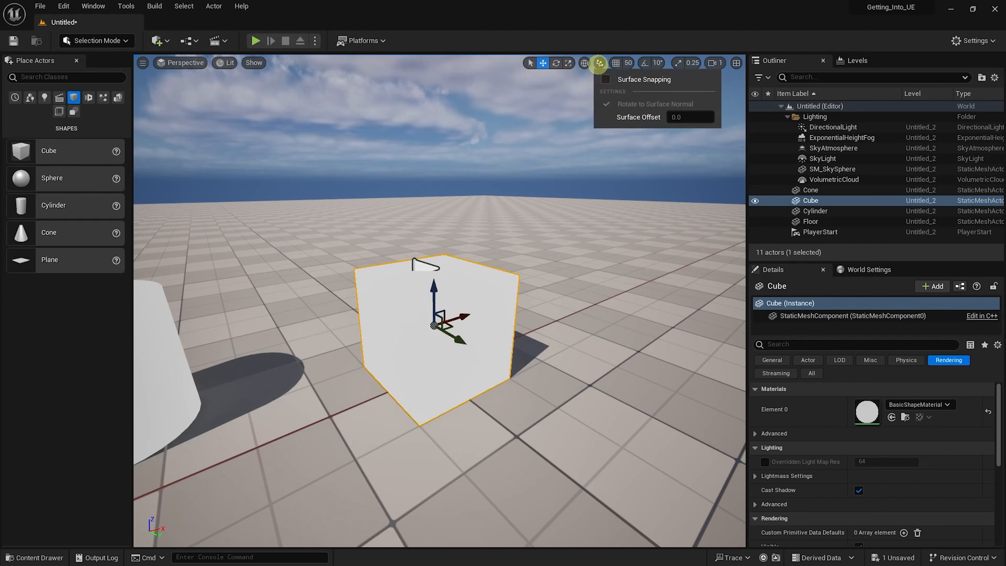
click(606, 80)
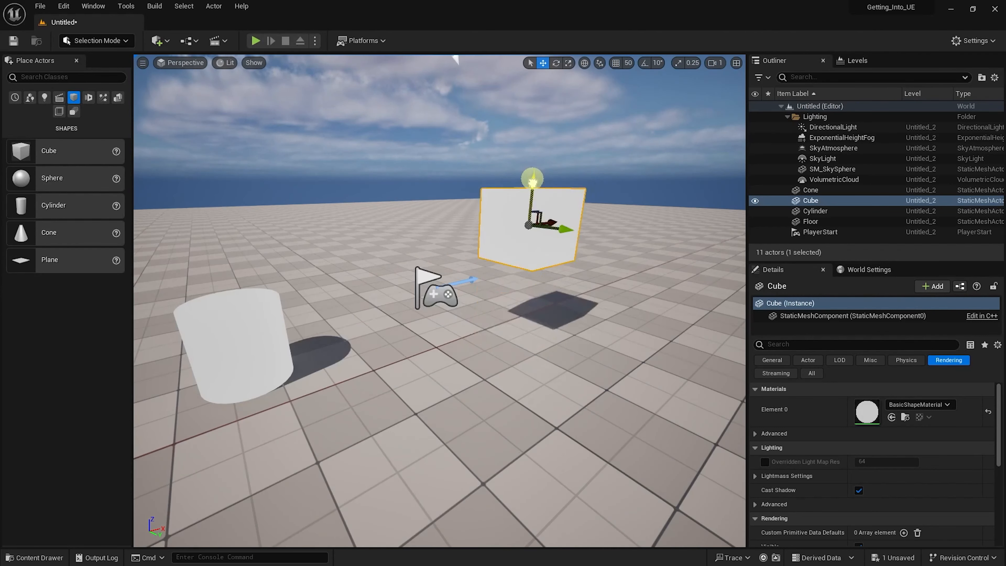
drag(532, 175, 556, 141)
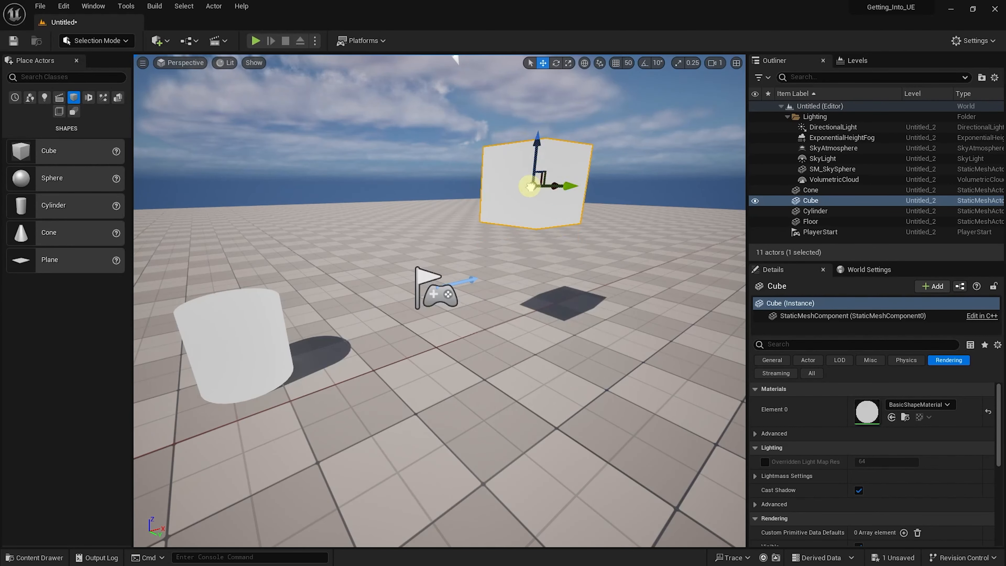
drag(532, 186, 486, 209)
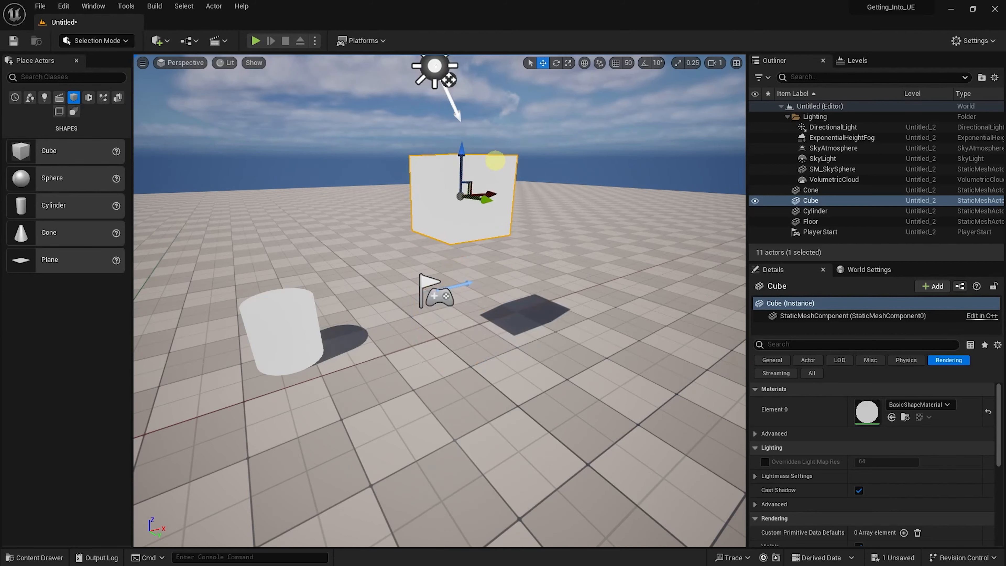
- Tilt the cube about 47.9° around its X axis and switch the Move gizmo to local space and back to world
key(e)
drag(481, 158, 630, 137)
key(w)
click(584, 63)
alt+drag(594, 159, 563, 182)
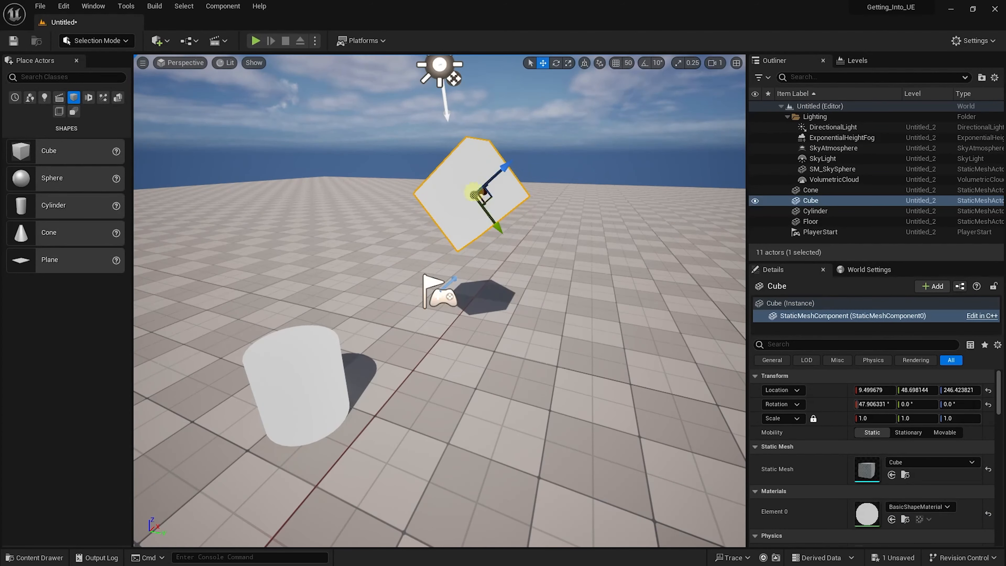
click(584, 63)
- In Maya, orbit around the tilted cube and set the Move tool's axis orientation to Object
alt+drag(293, 393, 246, 394)
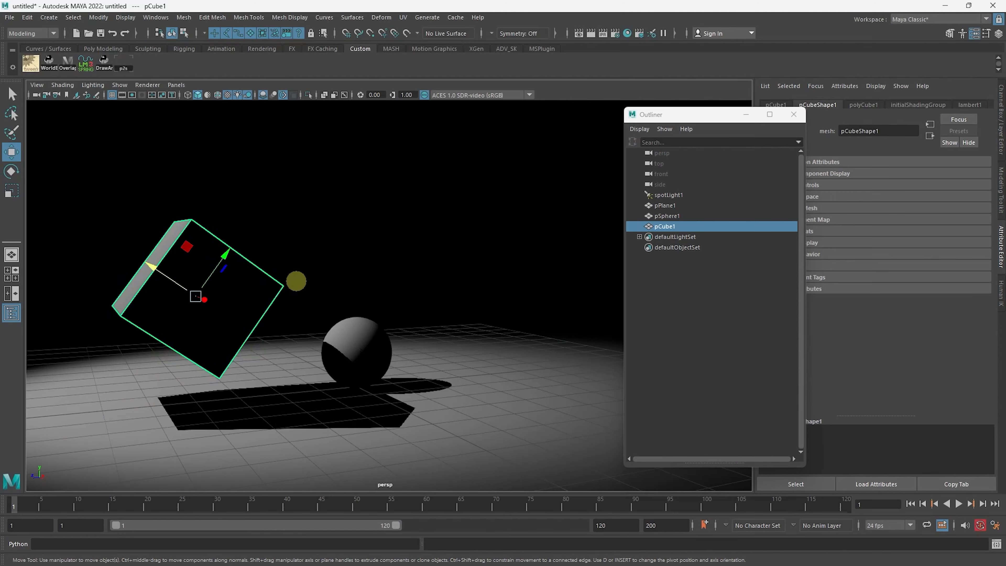
alt+drag(289, 297, 395, 267)
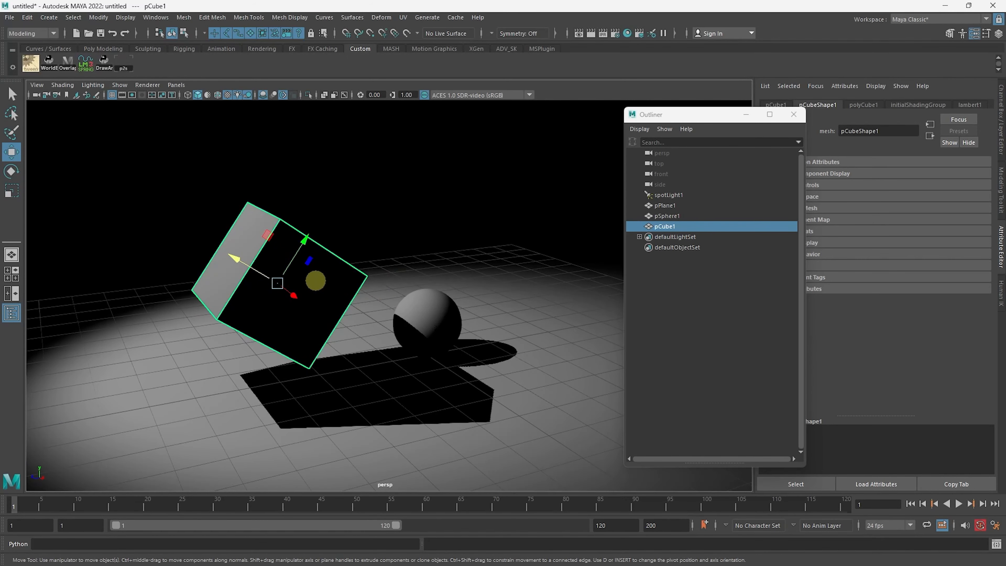
click(316, 281)
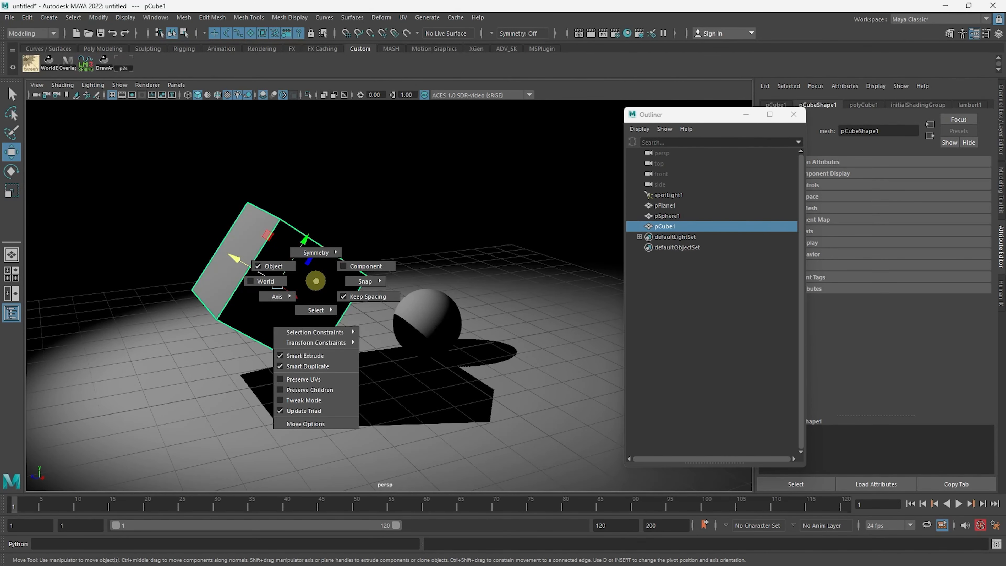
drag(315, 281, 291, 269)
- In Unreal, rotate the cube to about -33.2° around Y and toggle the Move gizmo between world and local space, ending on local
drag(467, 161, 491, 143)
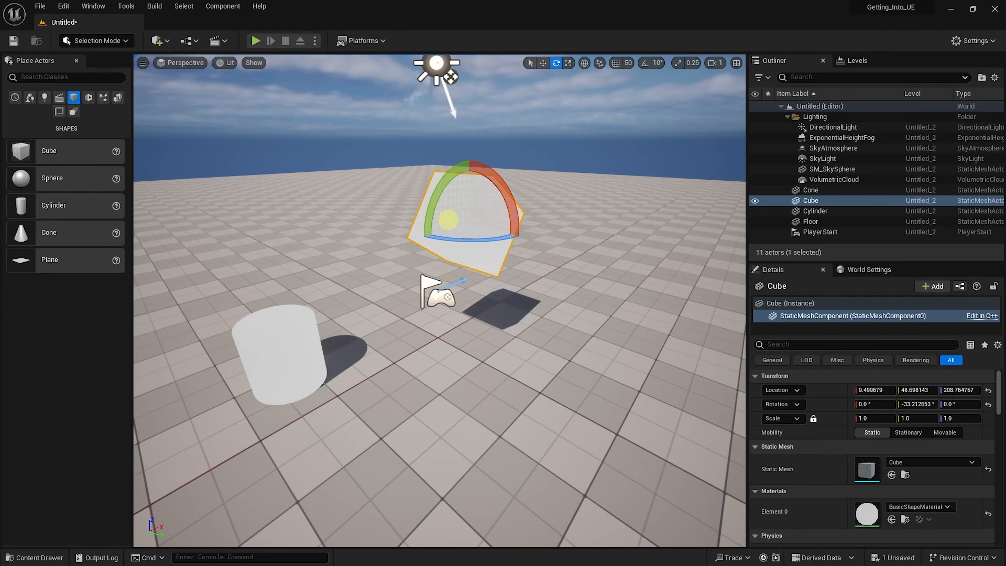
key(w)
mouse_move(564, 199)
alt+mouse_down()
mouse_move(520, 205)
mouse_move(565, 199)
alt+mouse_up()
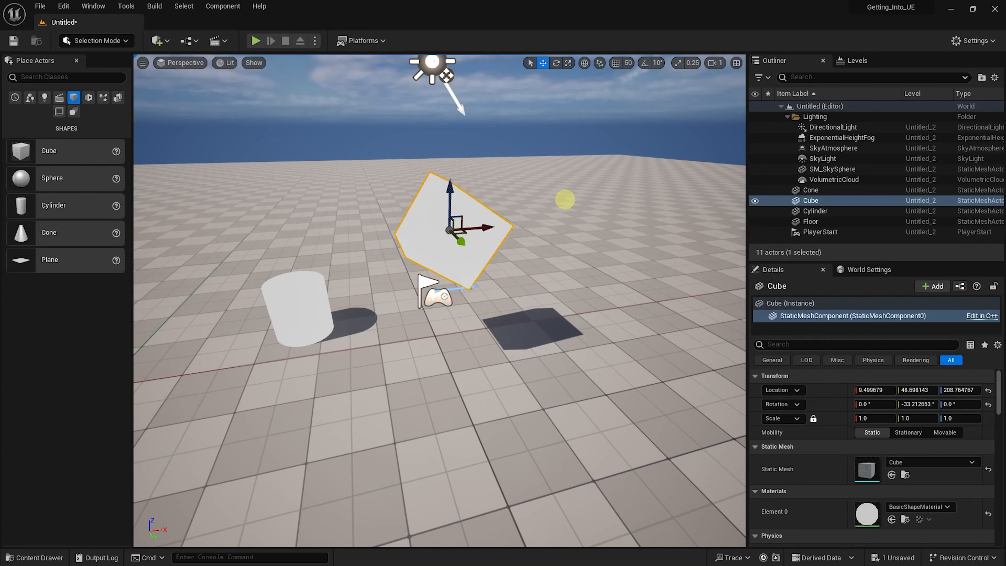
key(ctrl+grave)
key(ctrl+grave)
key(ctrl+grave)
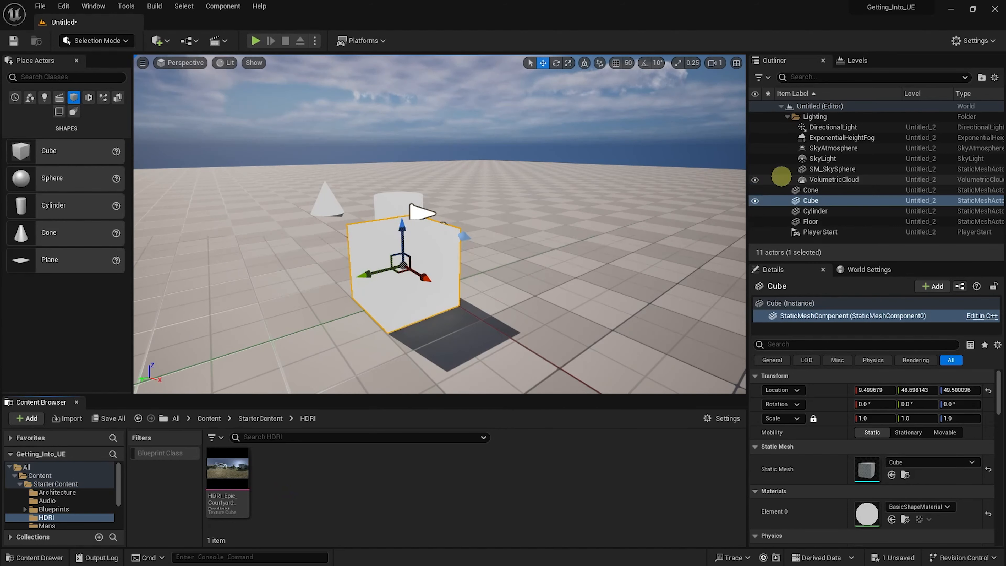
- Collapse the Lighting folder in the Outliner and close the docked Content Browser
click(787, 116)
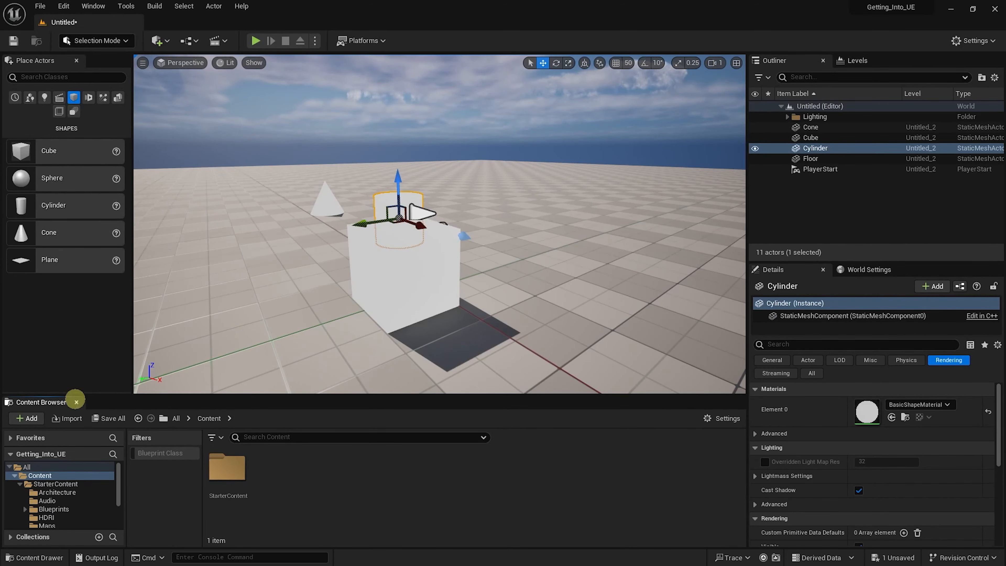
click(77, 401)
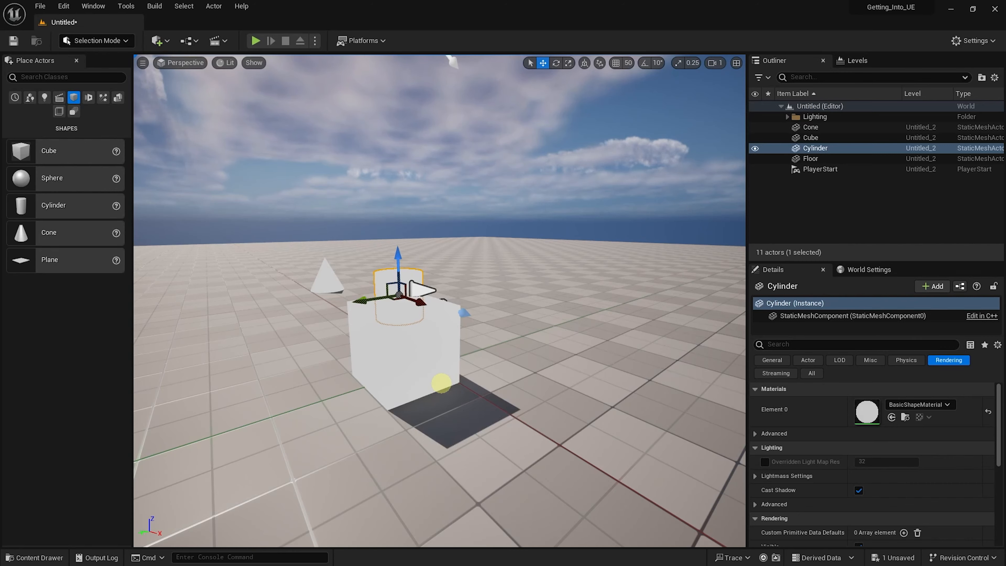
- Show and hide the Content Drawer several times, selecting the sky sphere and orbiting the view in between
key(ctrl+space)
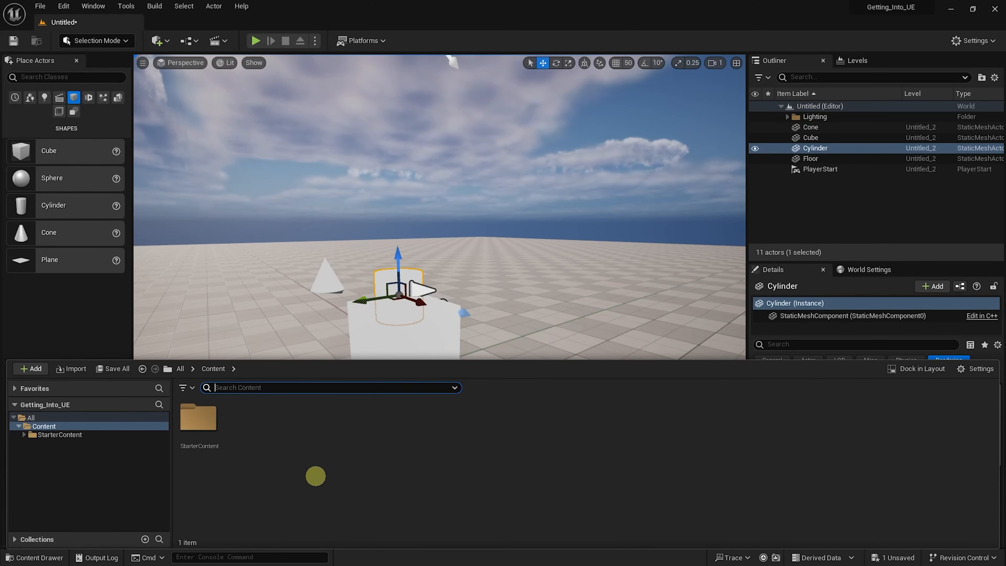
key(ctrl+space)
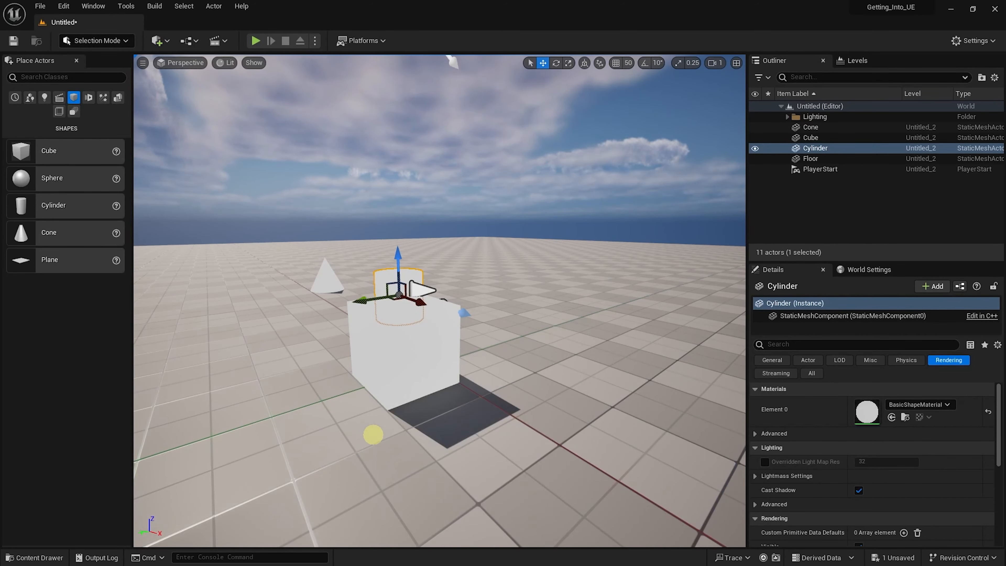
key(ctrl+space)
click(512, 145)
alt+drag(503, 212, 478, 236)
key(ctrl+space)
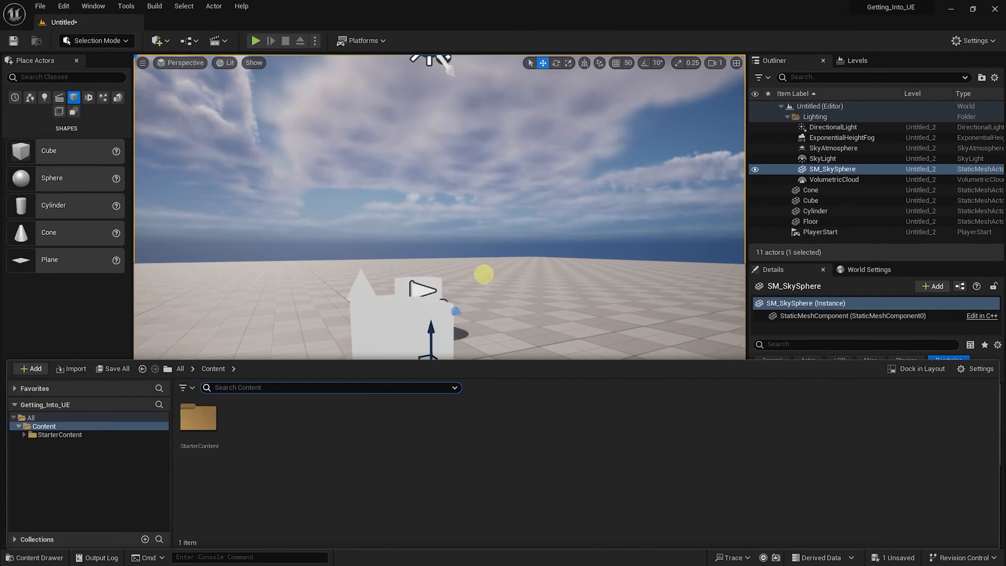
key(ctrl+space)
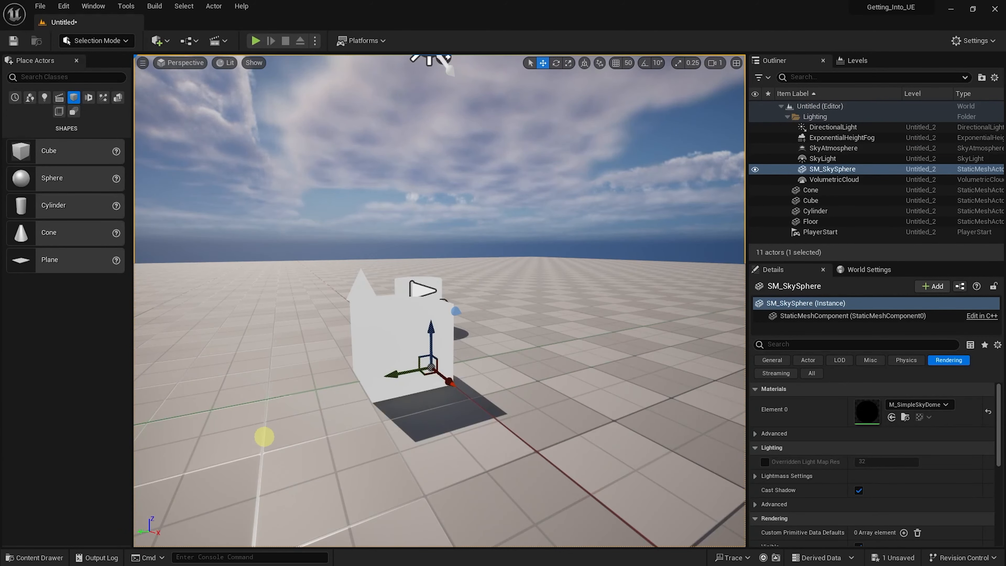
- Reopen Content Browser 1 as a docked panel and orbit to view the cube and cylinder
click(91, 6)
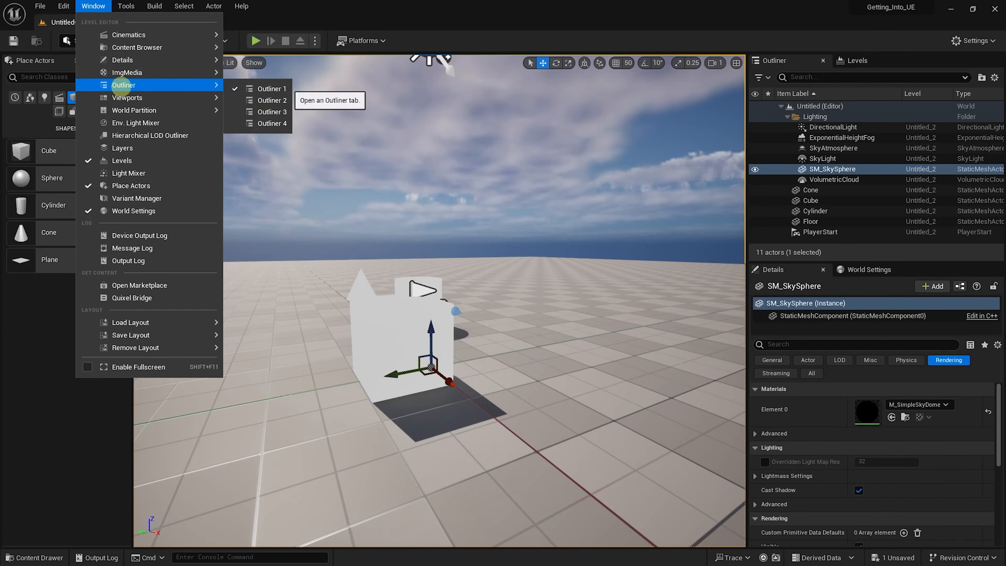
mouse_move(139, 44)
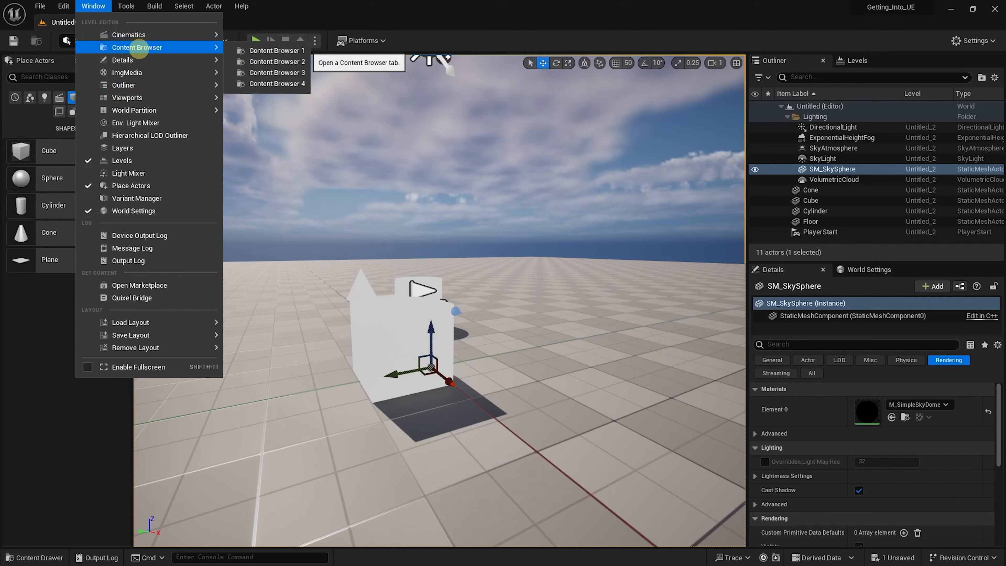
click(282, 51)
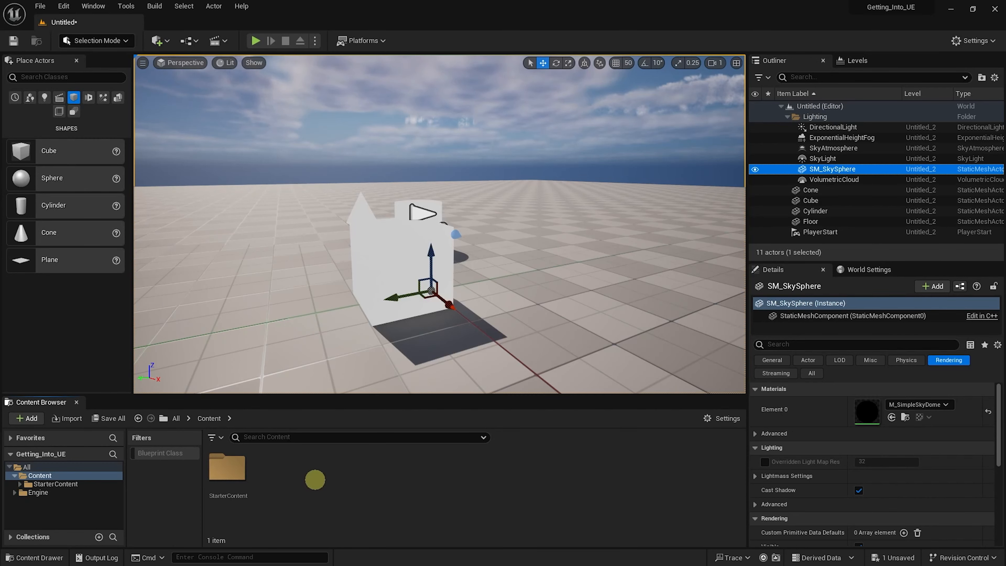
click(314, 479)
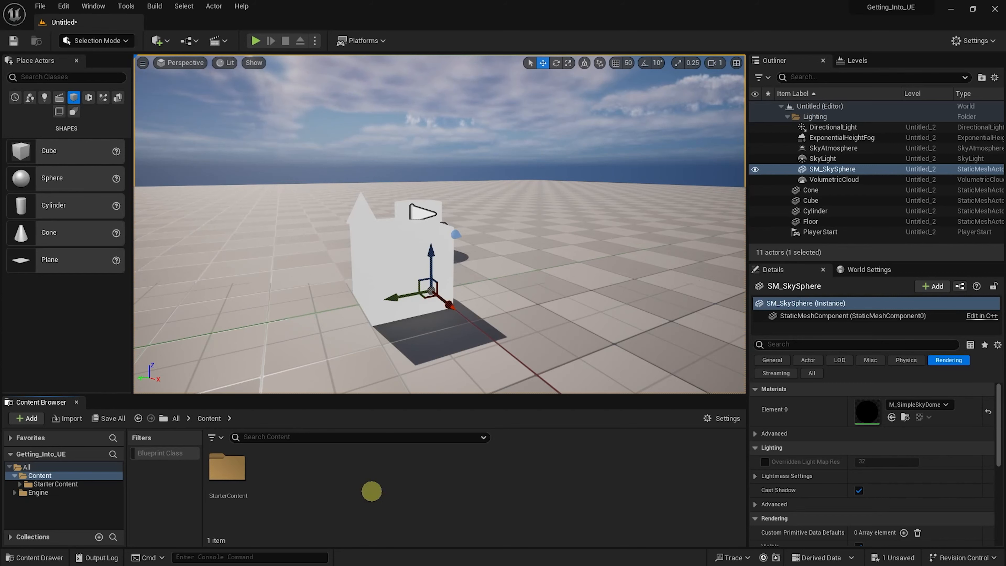
mouse_move(510, 311)
alt+mouse_down()
mouse_move(601, 310)
mouse_move(512, 310)
alt+mouse_up()
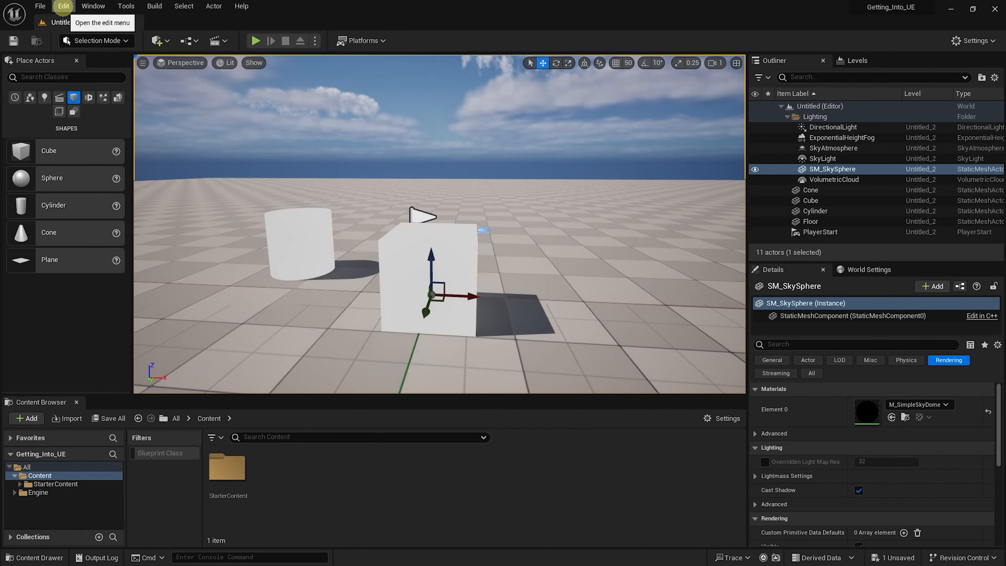
- Open the Editor Preferences and search for "look and feel"
click(62, 6)
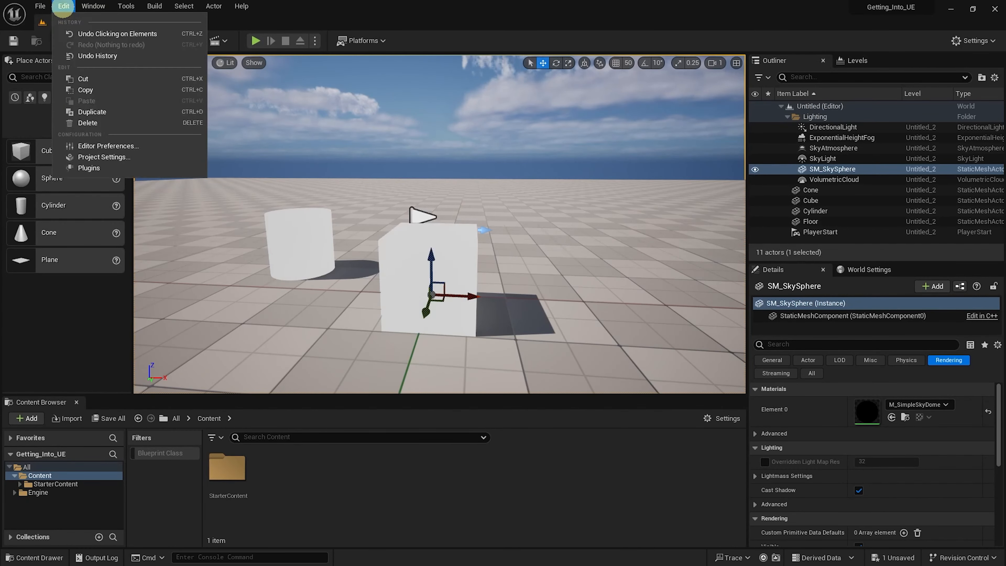
click(105, 145)
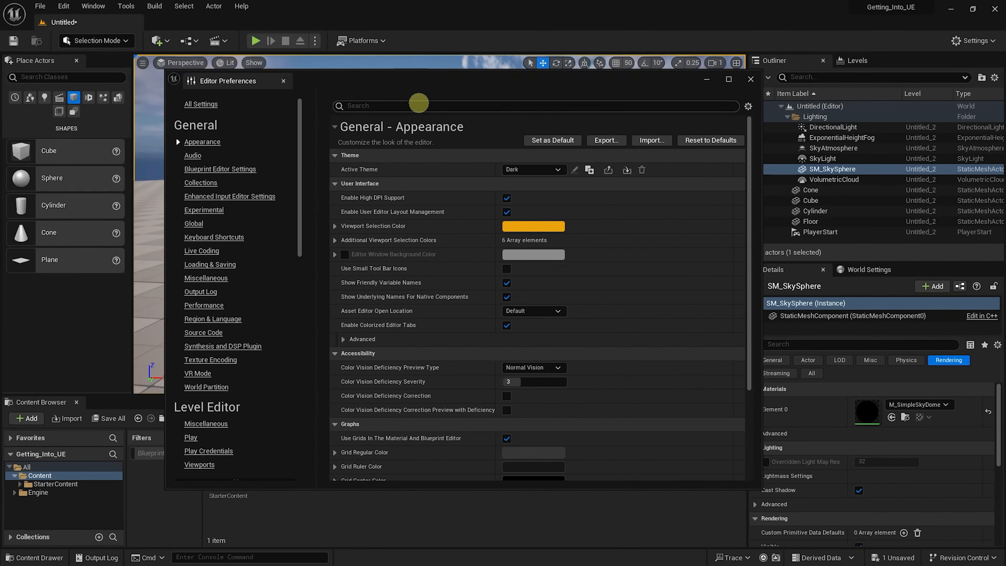
text(look and feel)
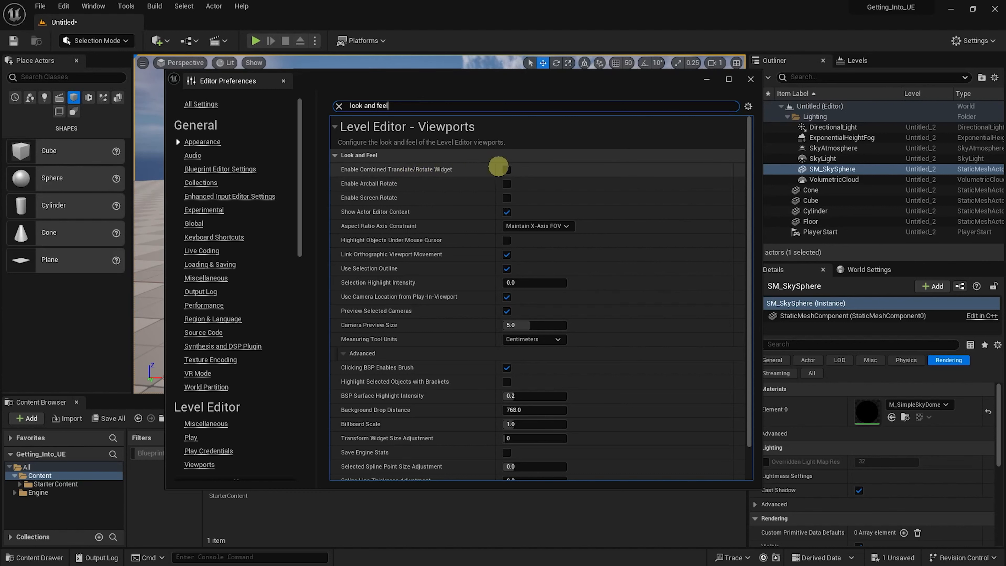
- Enable Combined Translate/Rotate Widget, Arcball Rotate and Screen Rotate in the viewport Look and Feel preferences
click(506, 169)
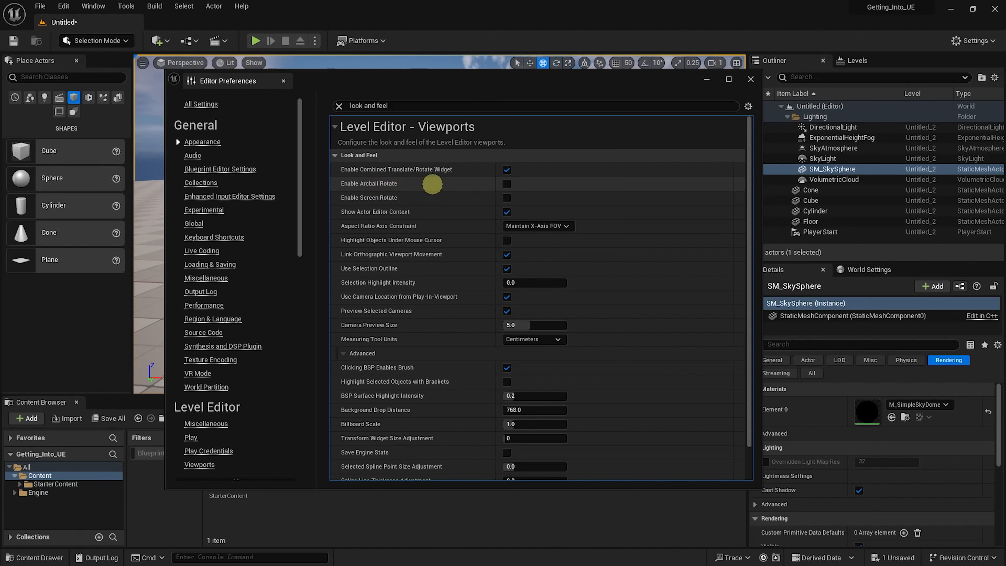
click(506, 183)
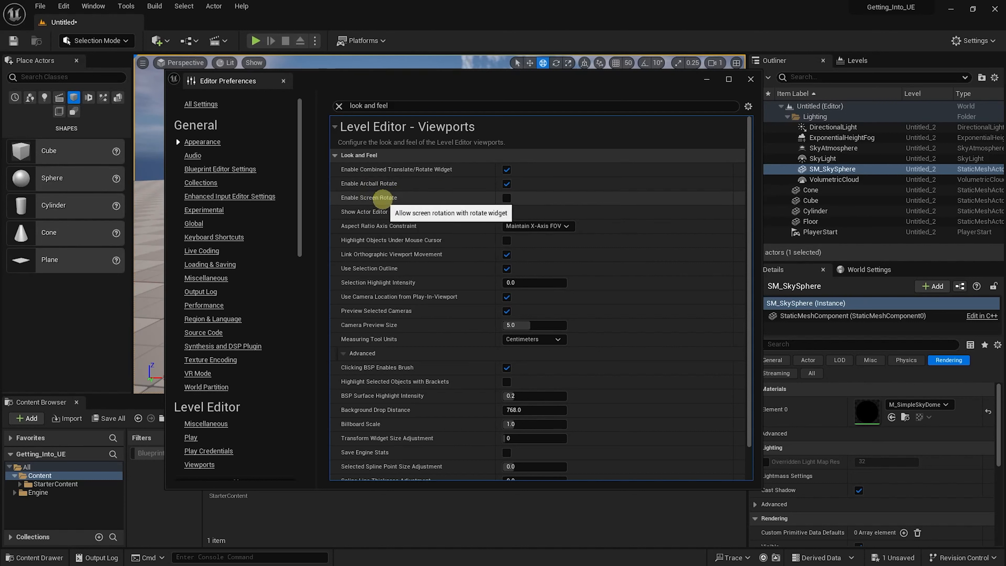
click(506, 198)
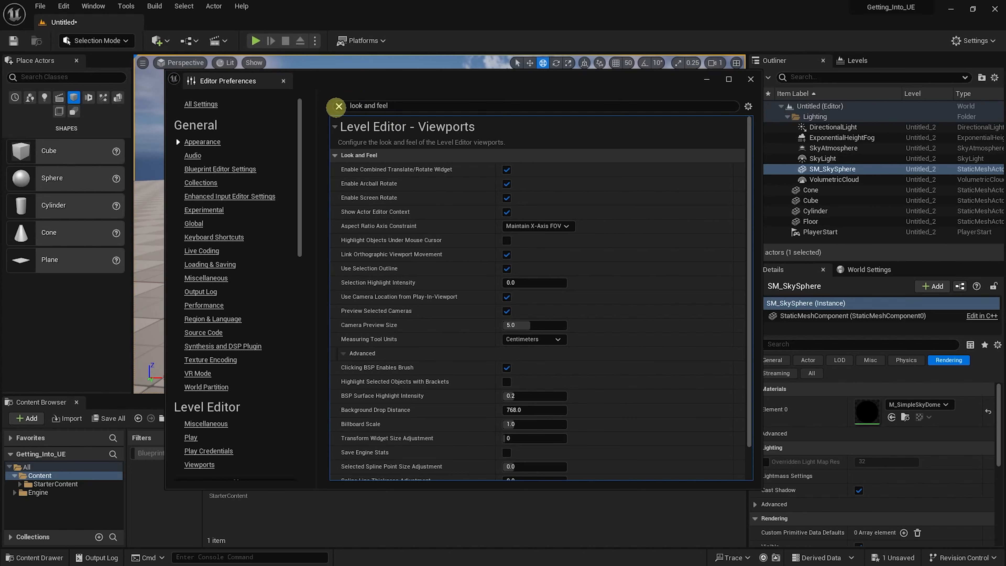
- Clear the preferences search, save the settings as default while making the configuration file writable, and close the Editor Preferences
click(336, 106)
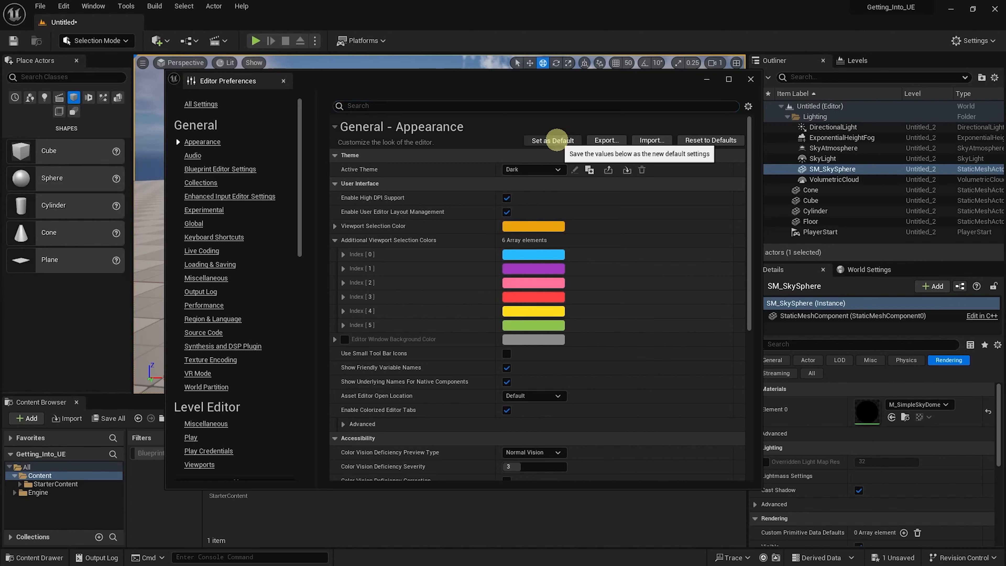
click(555, 140)
click(533, 297)
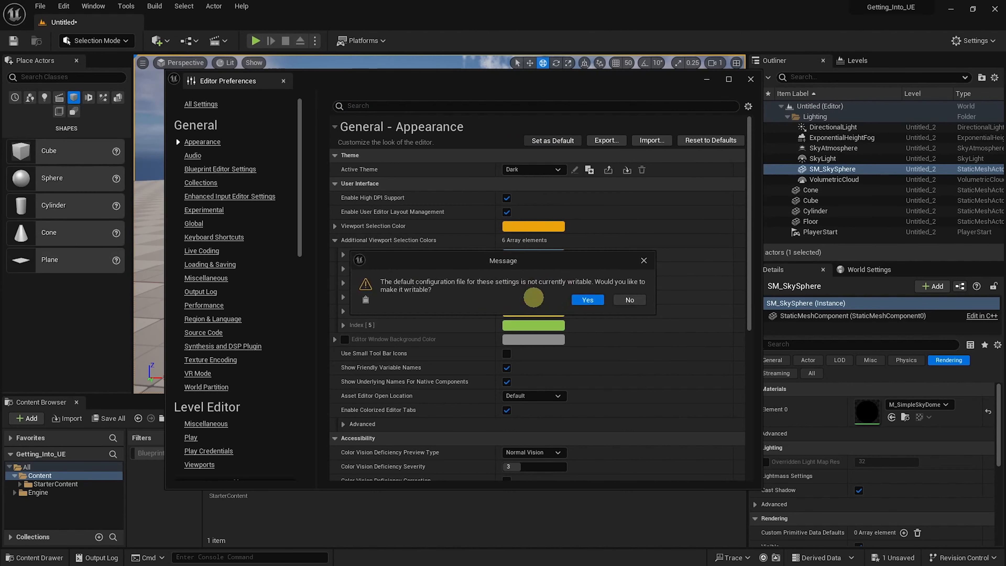
click(598, 299)
click(607, 304)
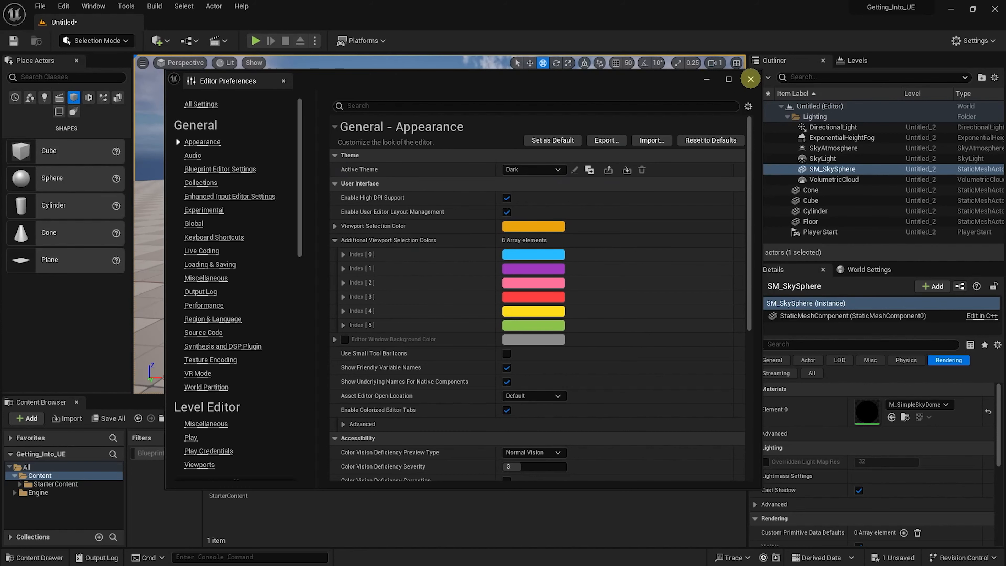
click(751, 79)
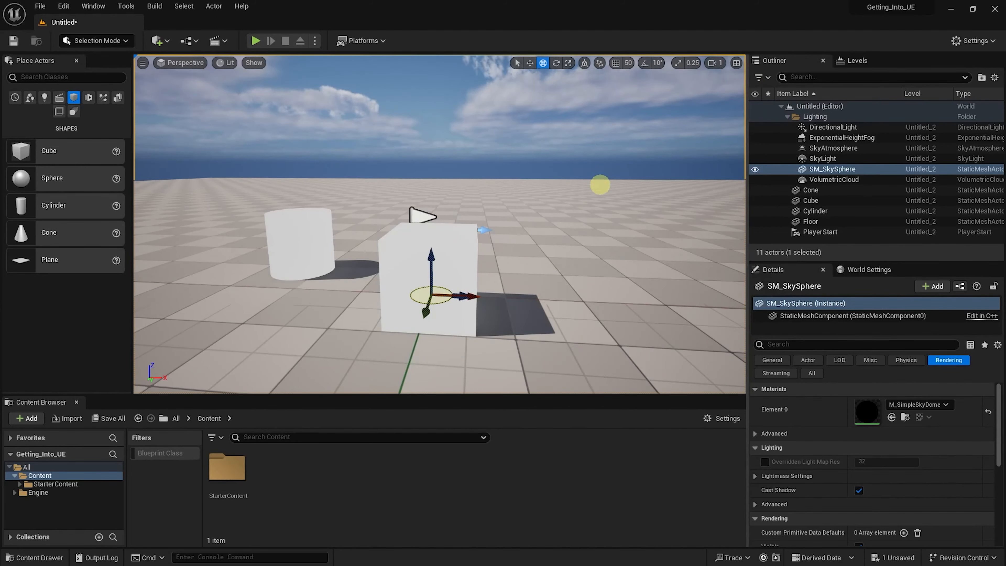
- Select the cube in the viewport and activate the Rotate tool, viewing its rotation gizmo from several angles
alt+drag(505, 216, 460, 203)
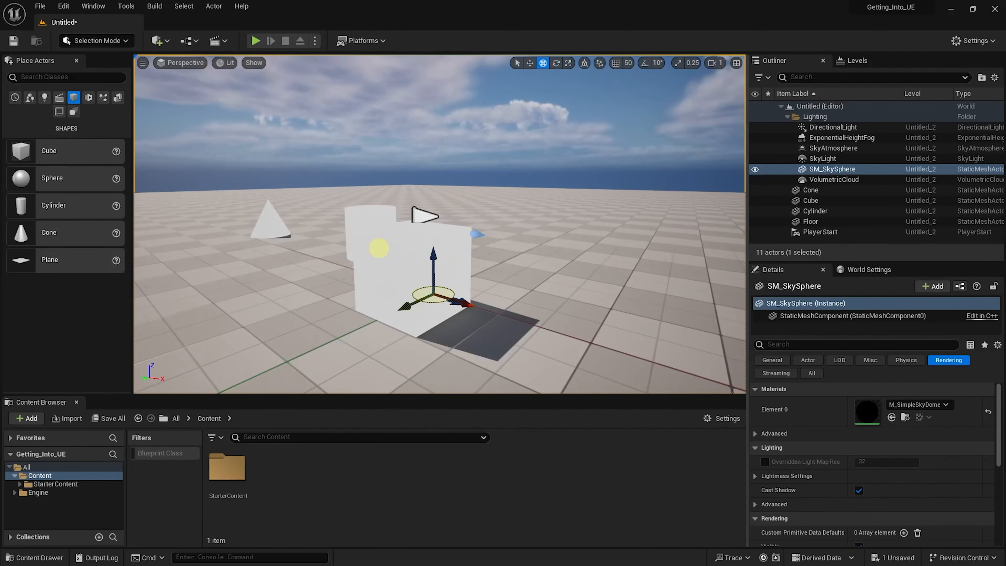
click(378, 248)
mouse_move(507, 224)
alt+mouse_down()
mouse_move(555, 214)
mouse_move(513, 225)
alt+mouse_up()
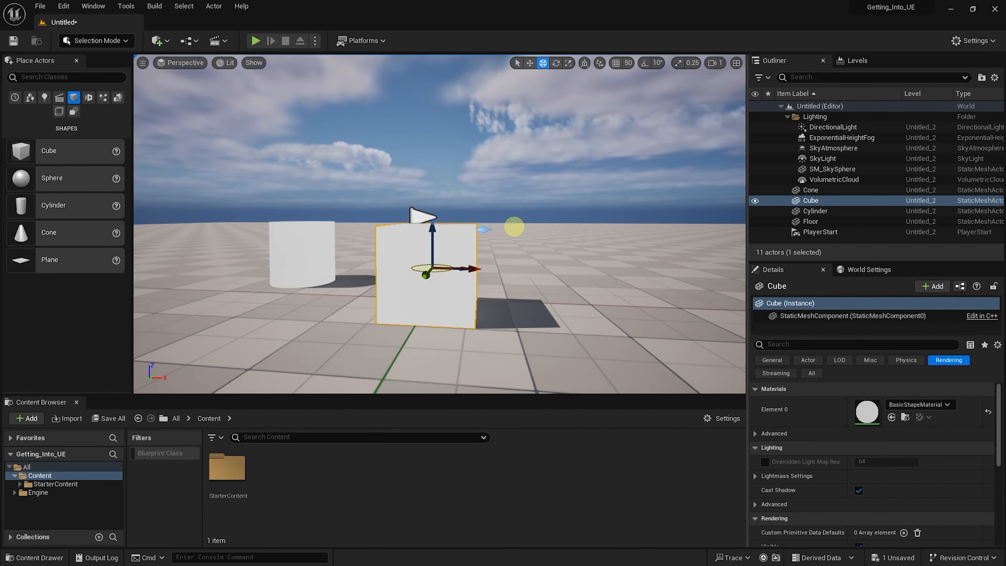
key(e)
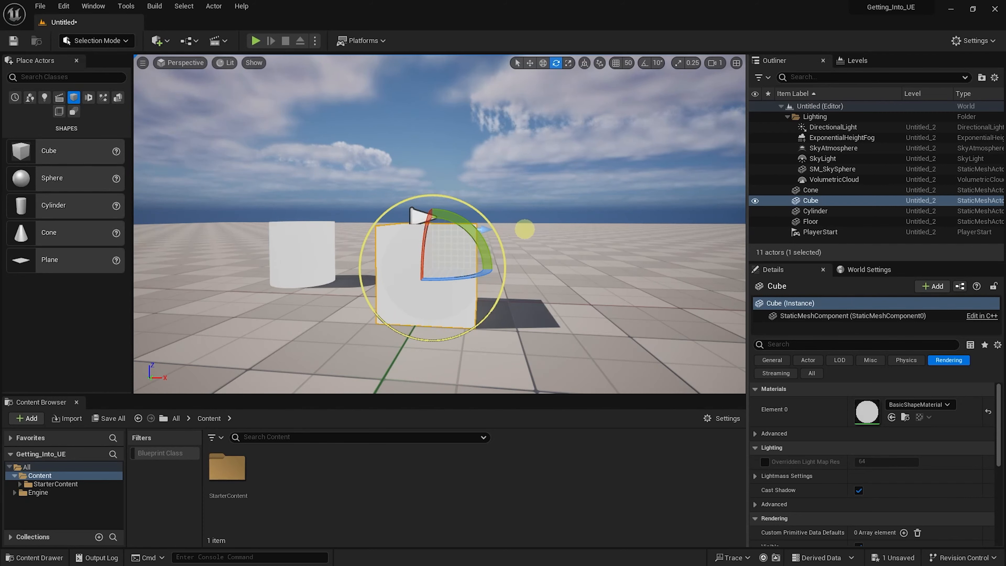
mouse_move(523, 229)
alt+mouse_down()
mouse_move(536, 236)
mouse_move(512, 233)
mouse_move(528, 233)
alt+mouse_up()
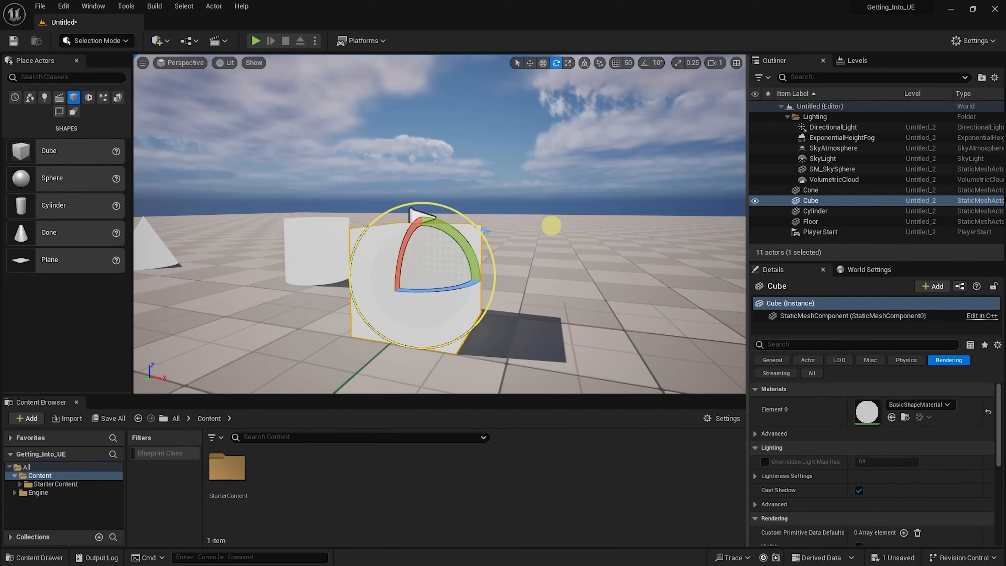
alt+middle_drag(551, 226, 557, 218)
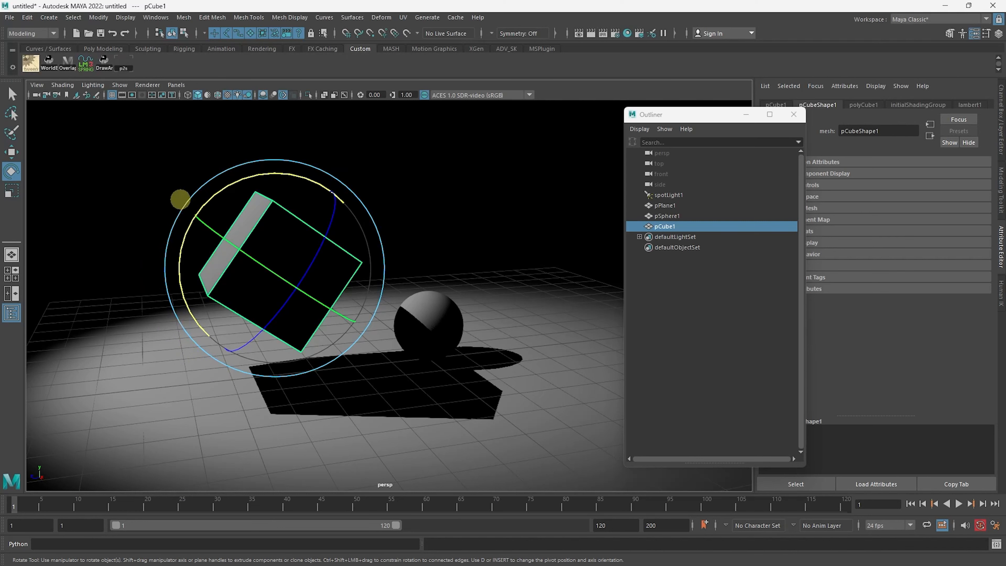
- Switch to Maya, rotate pCube1 and undo it, rotate the cube freely on all axes, and return to Unreal Engine
drag(188, 196, 162, 258)
key(ctrl+z)
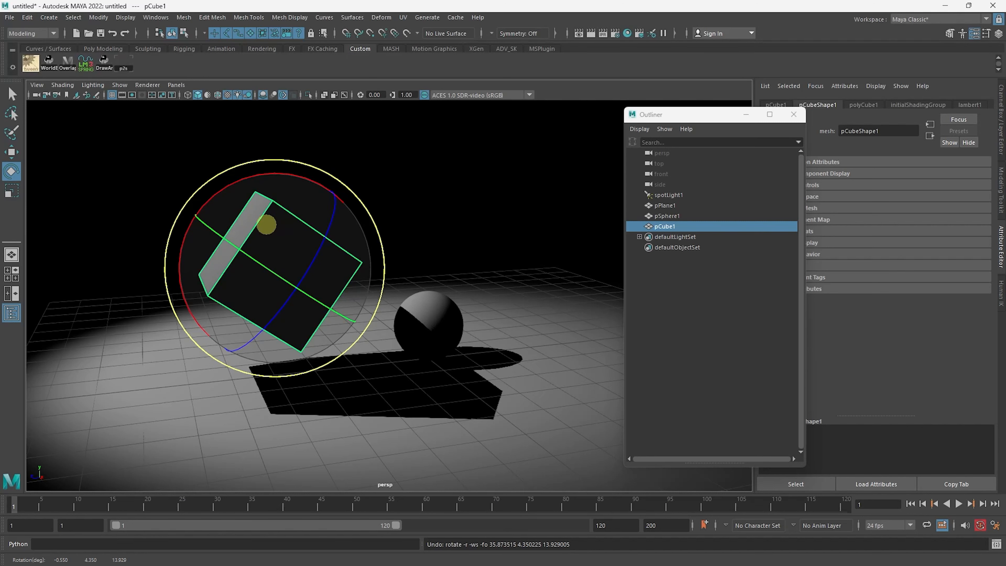
drag(266, 224, 252, 277)
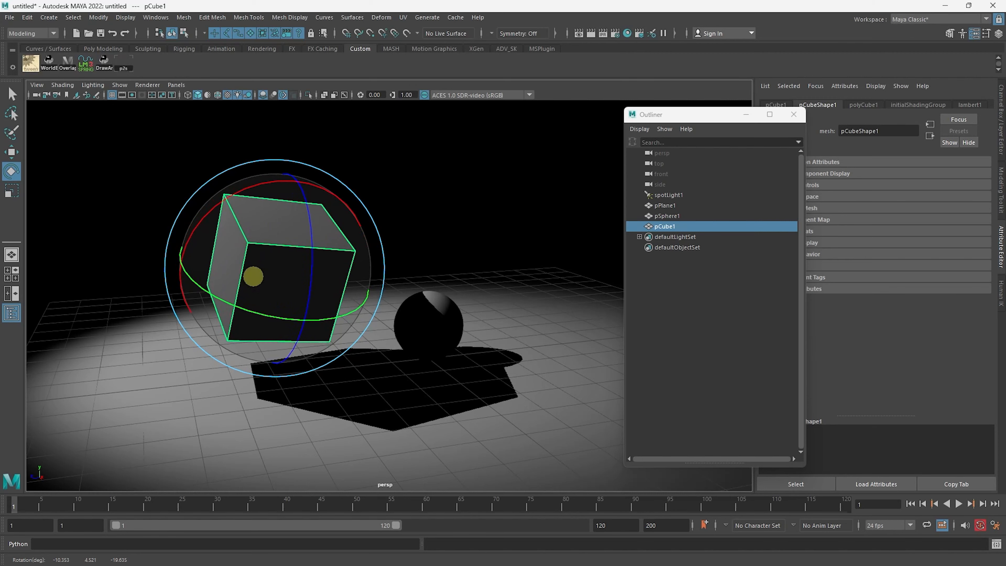
click(943, 6)
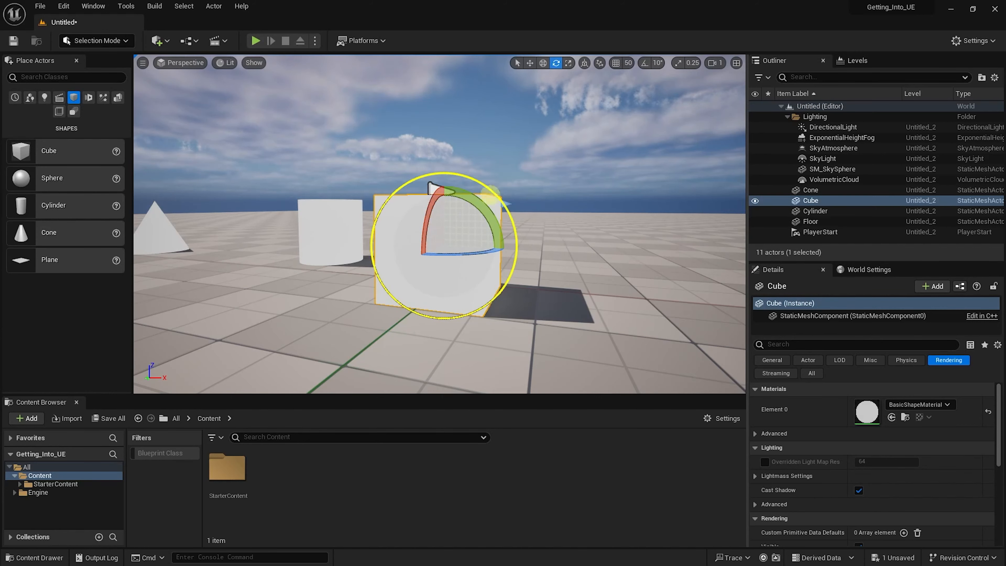
- Try rotating the cube with the outer screen-rotation ring, undo it, and rotate the cube freely with the arcball
drag(512, 223, 497, 238)
key(ctrl+z)
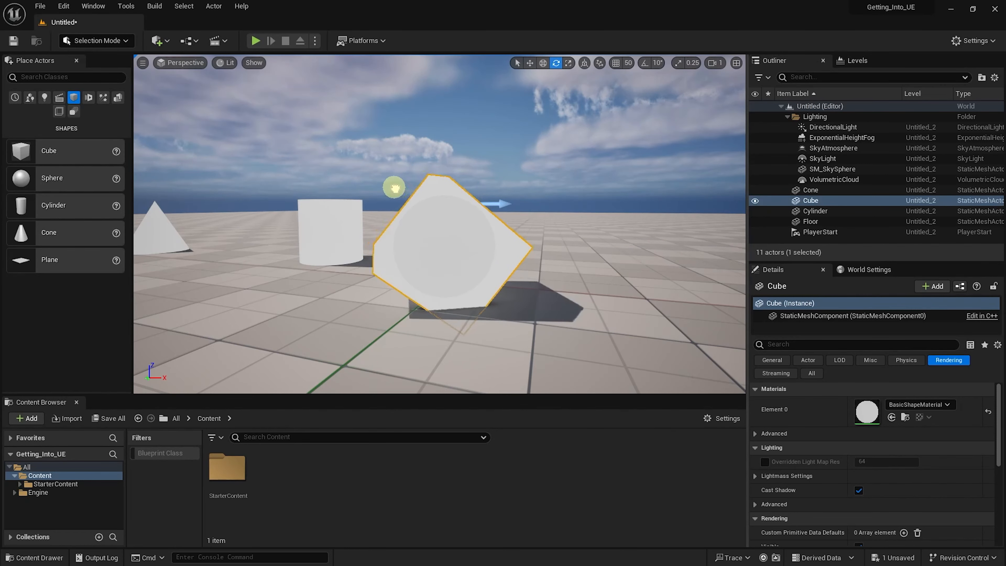
drag(342, 171, 332, 227)
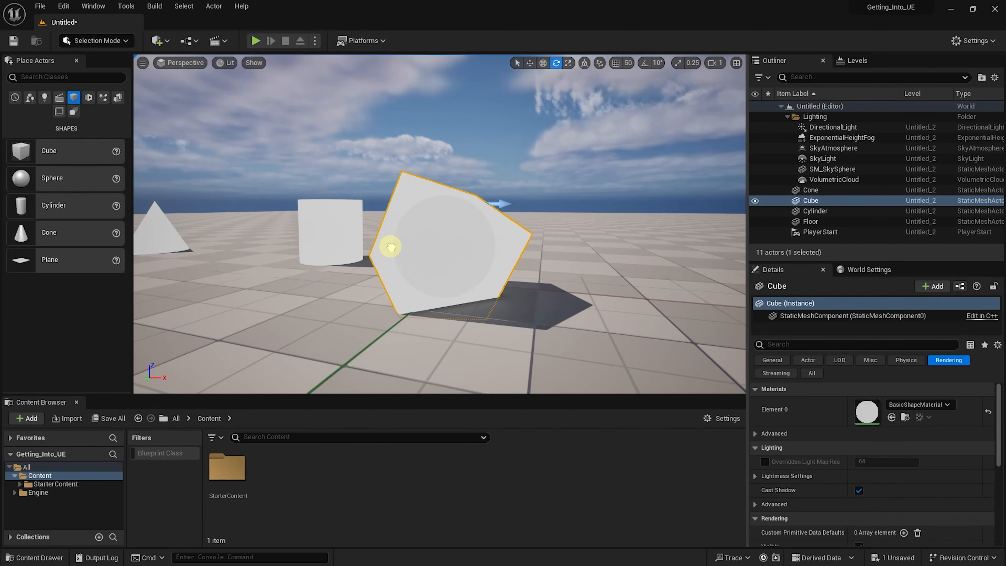
drag(390, 247, 411, 224)
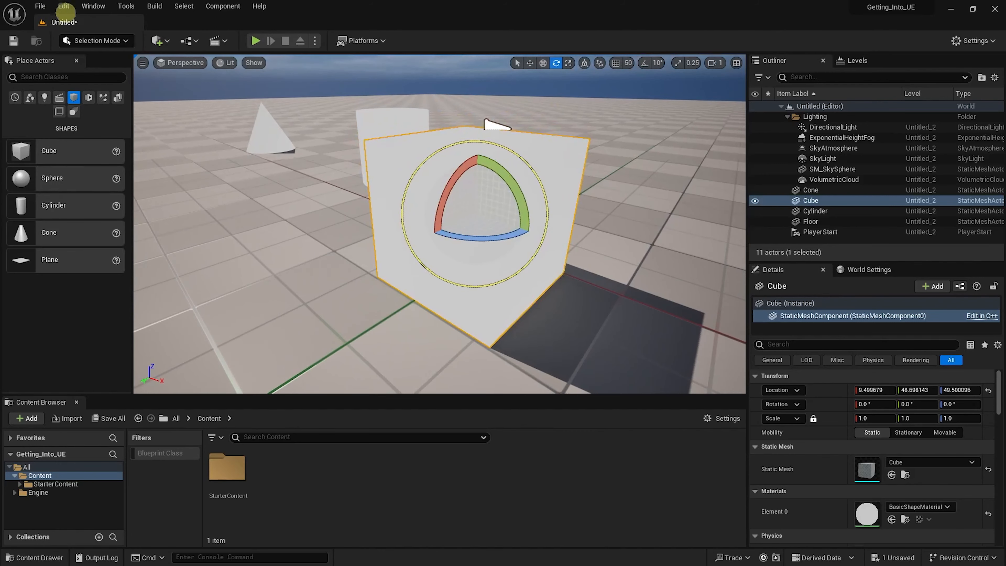
- Search the Editor Preferences for "arcball", move the window clear of the cube, and disable Enable Arcball Rotate
click(65, 13)
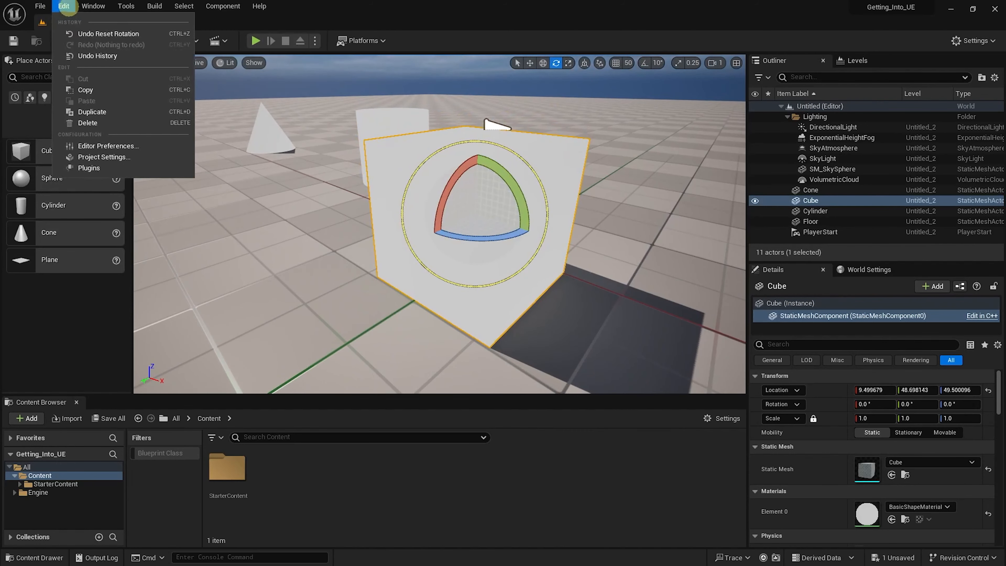
click(108, 146)
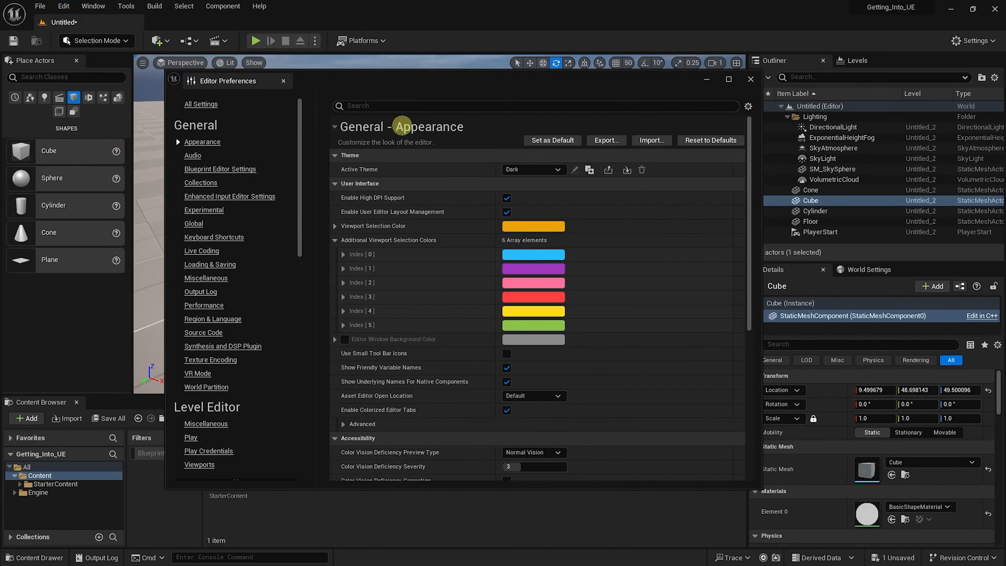
click(402, 106)
text(arc)
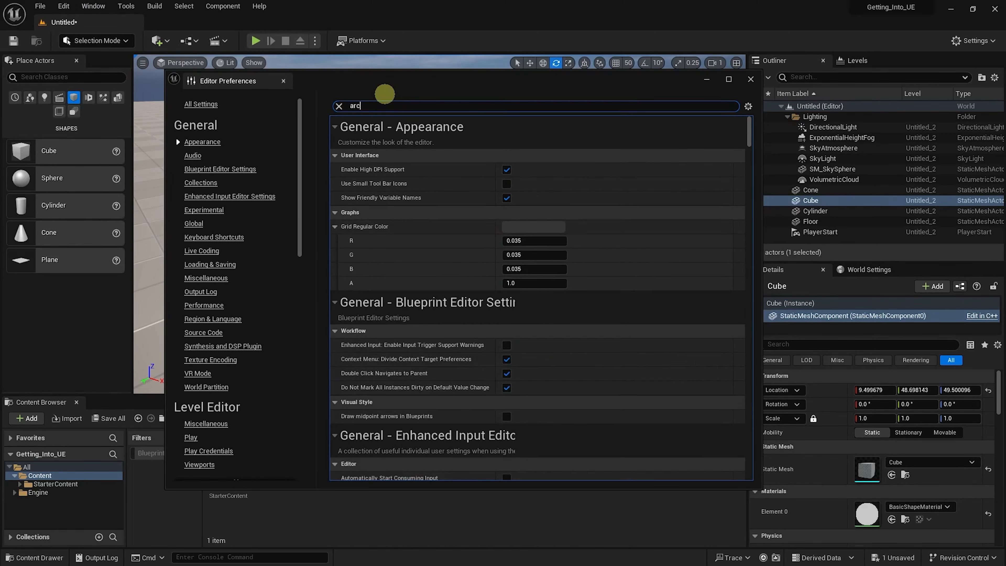
text(ball)
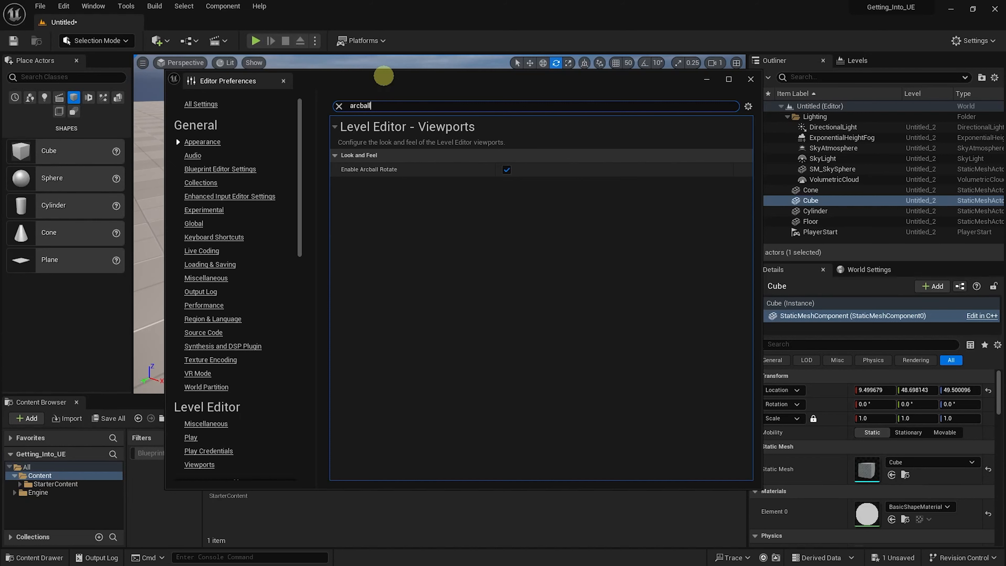
drag(502, 86, 303, 295)
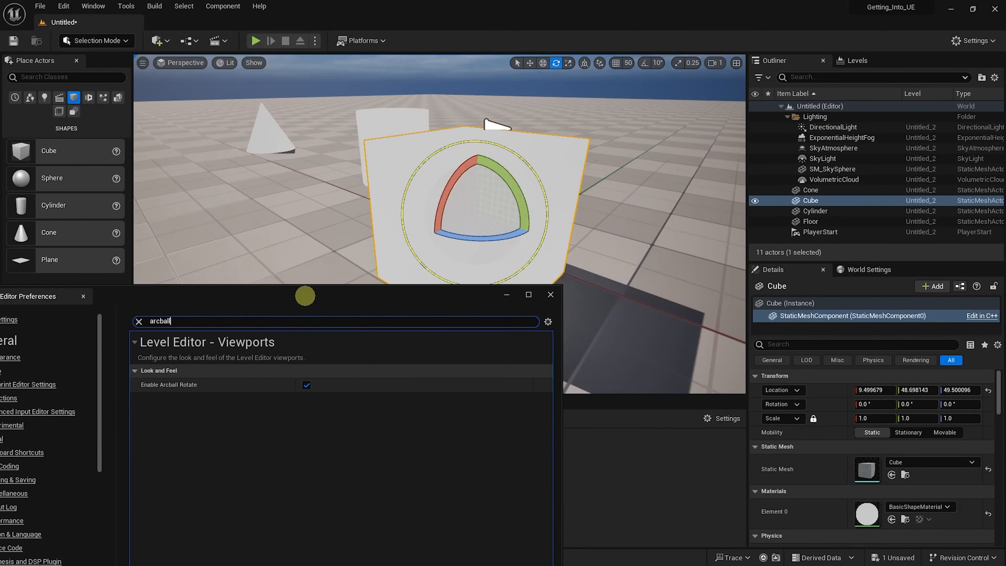
click(307, 385)
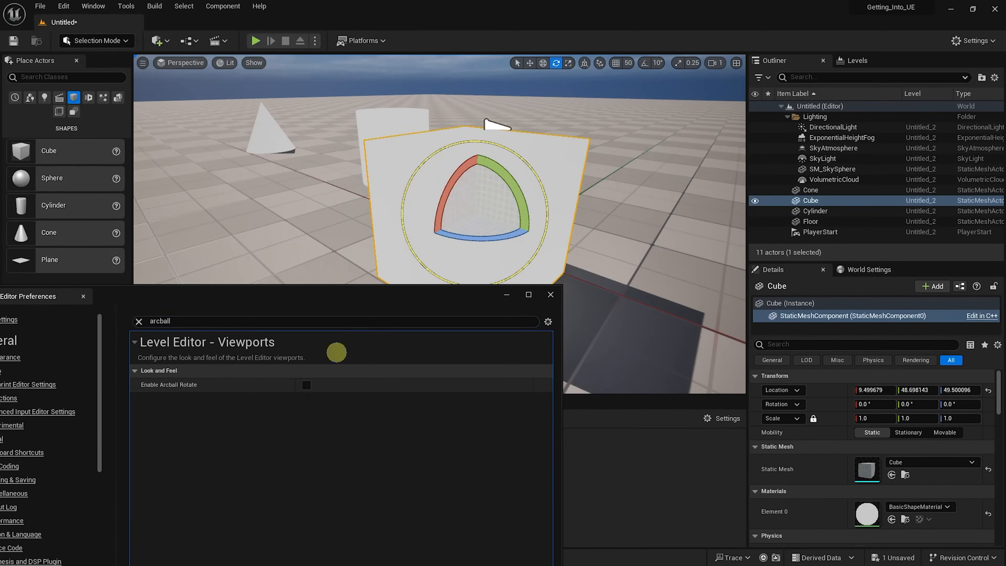
- Test free rotation of the cube from inside its rotation gizmo in several directions
drag(476, 195, 456, 222)
drag(440, 162, 450, 249)
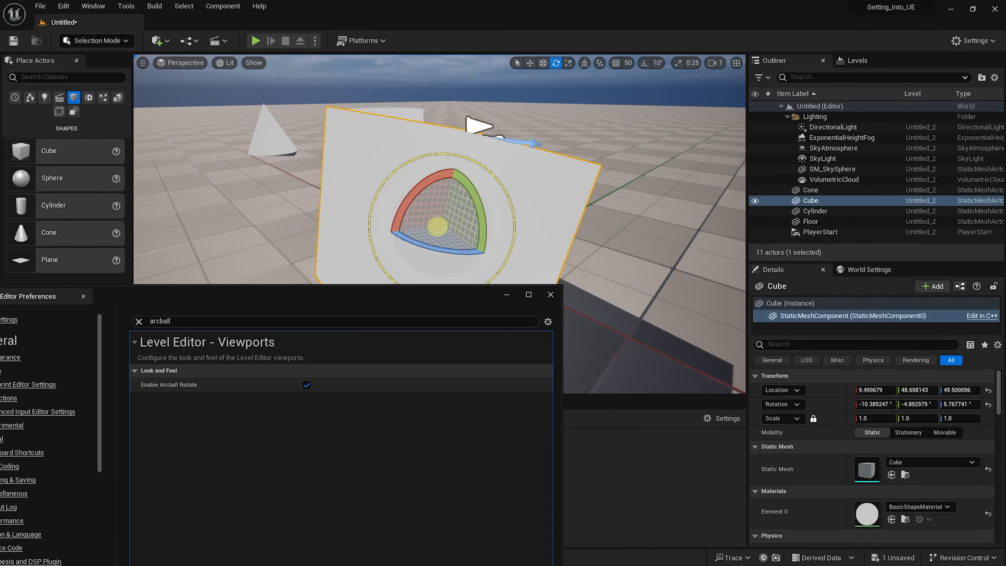
mouse_move(440, 214)
mouse_down()
mouse_move(458, 236)
mouse_move(412, 196)
mouse_move(408, 241)
mouse_move(427, 214)
mouse_up()
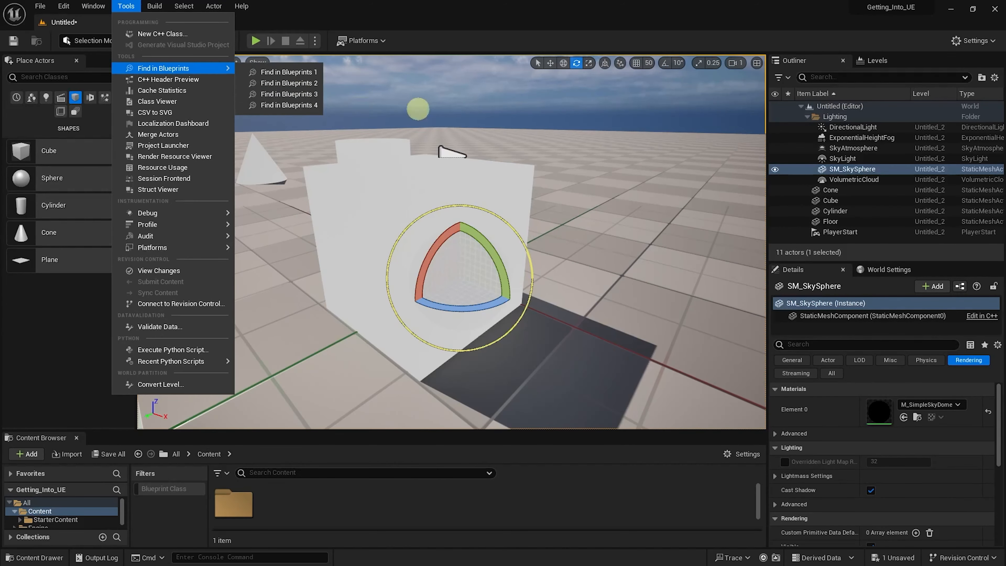
- Save the current editor layout under the name Getting2UE
click(427, 216)
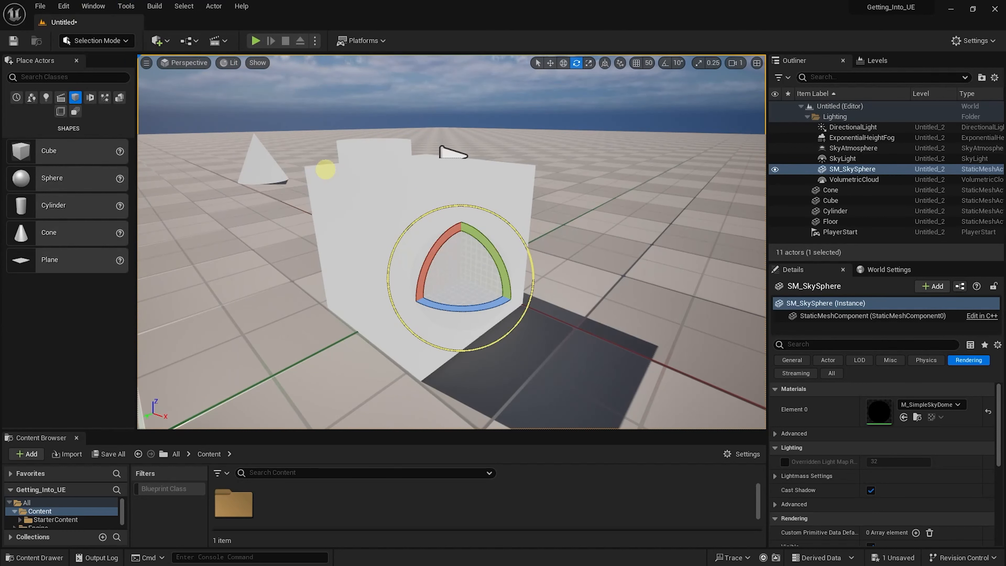
click(88, 6)
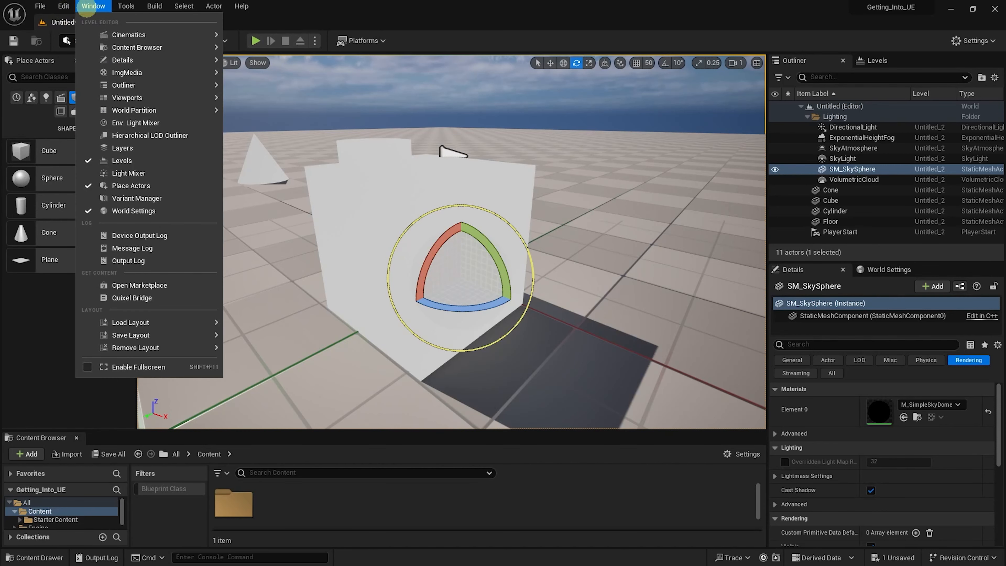
mouse_move(172, 334)
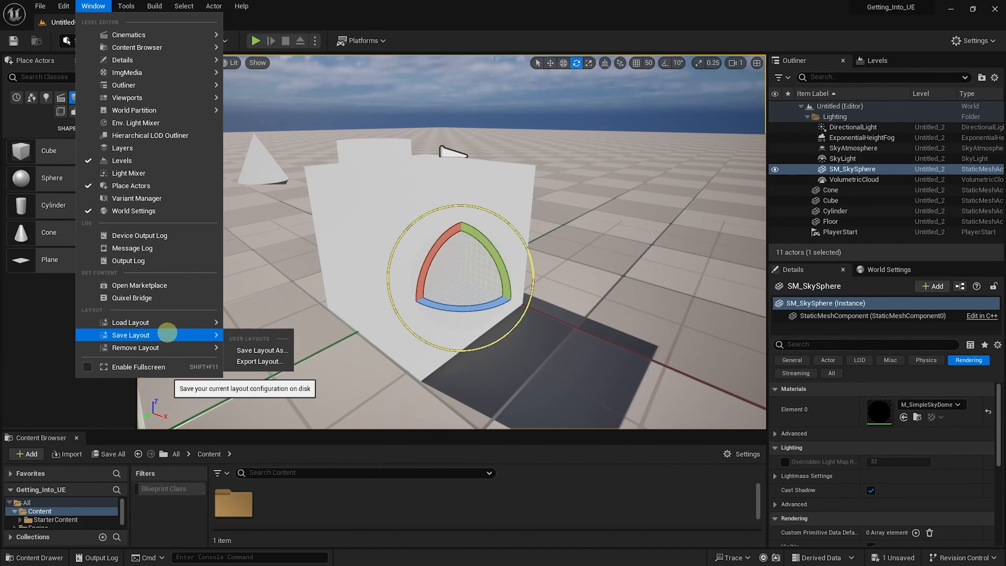
click(261, 350)
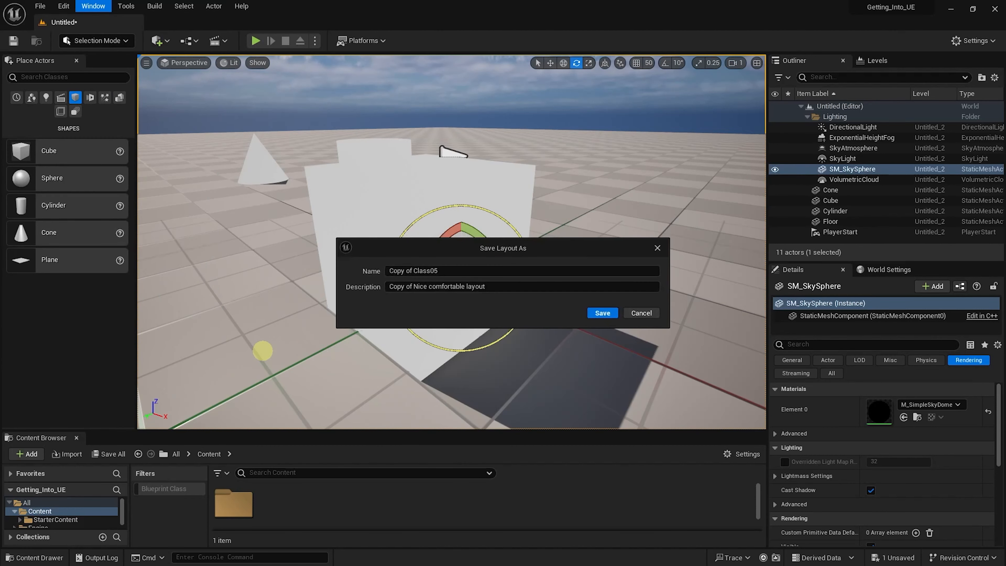
text(Getting2U)
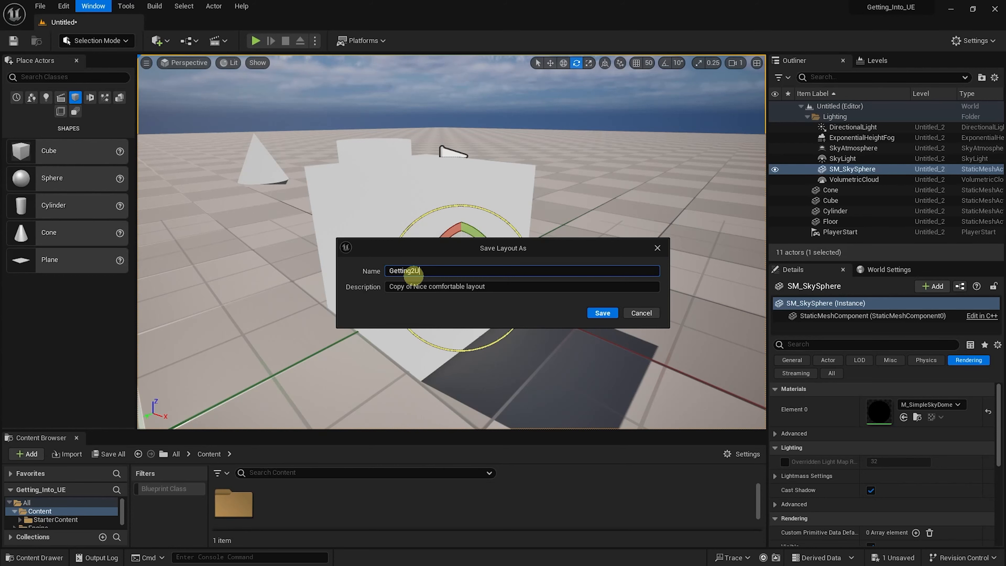
text(E)
click(600, 313)
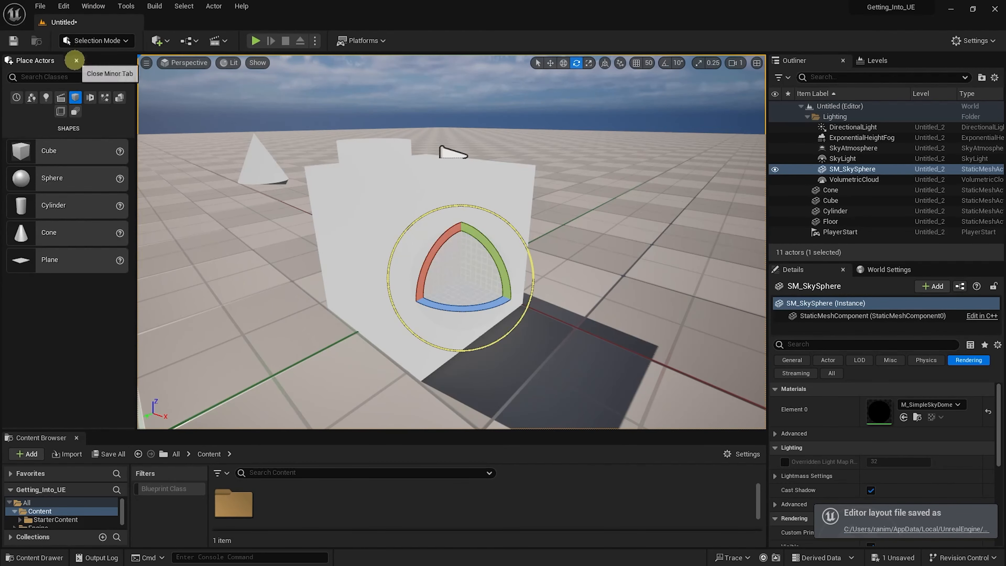
- Close the Place Actors, Levels and Outliner panels, and reload the saved editor layout to restore them
click(76, 60)
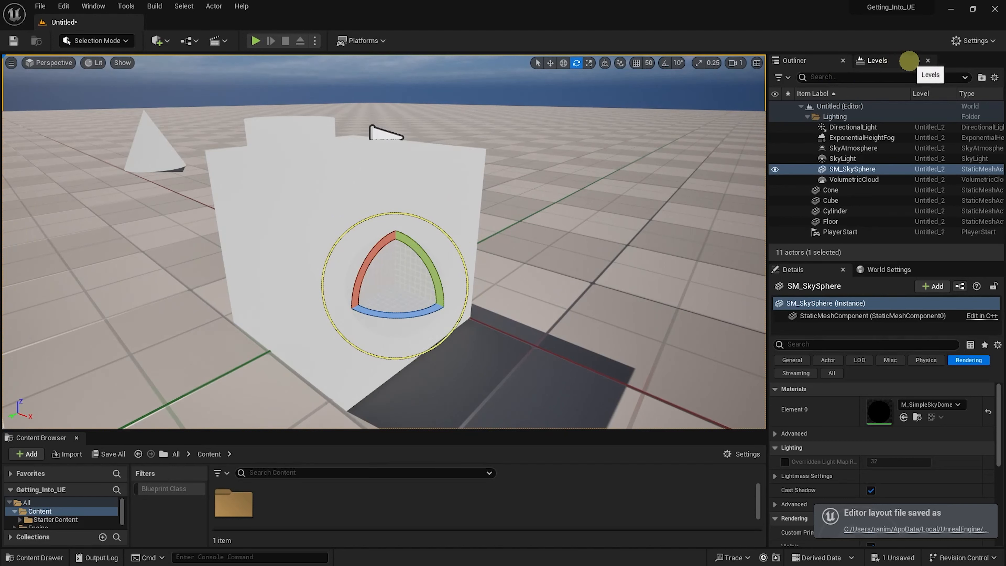
click(922, 60)
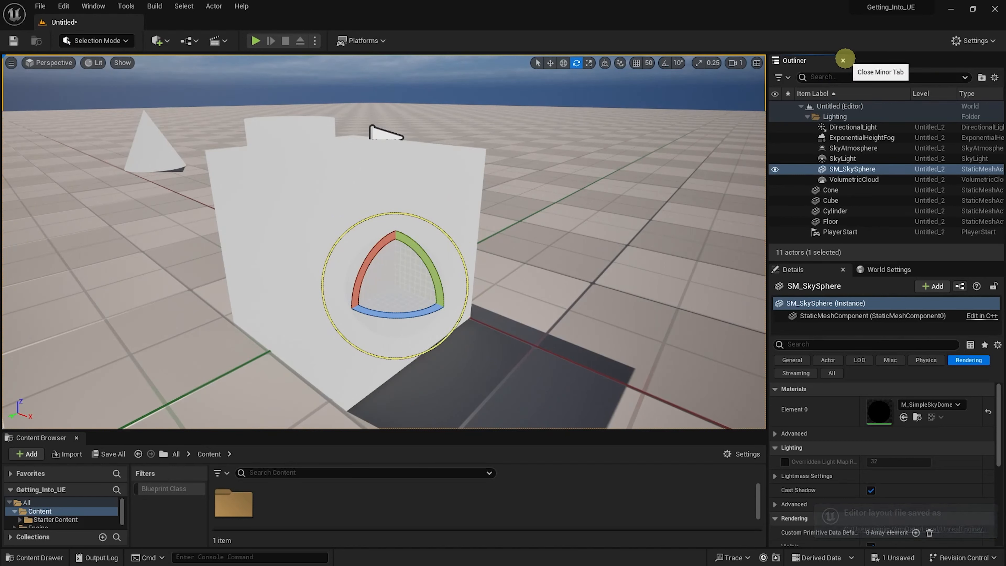
click(842, 60)
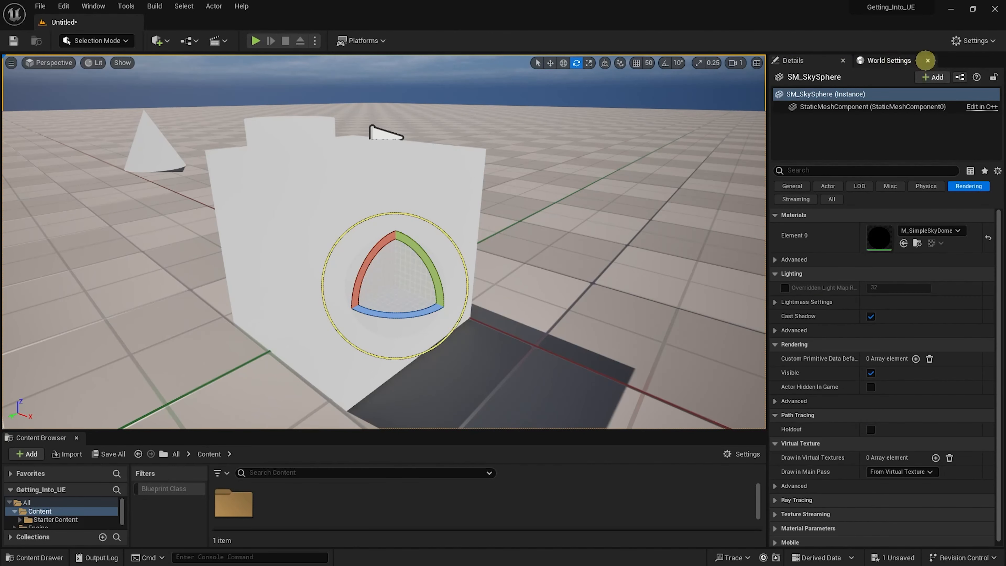
click(93, 6)
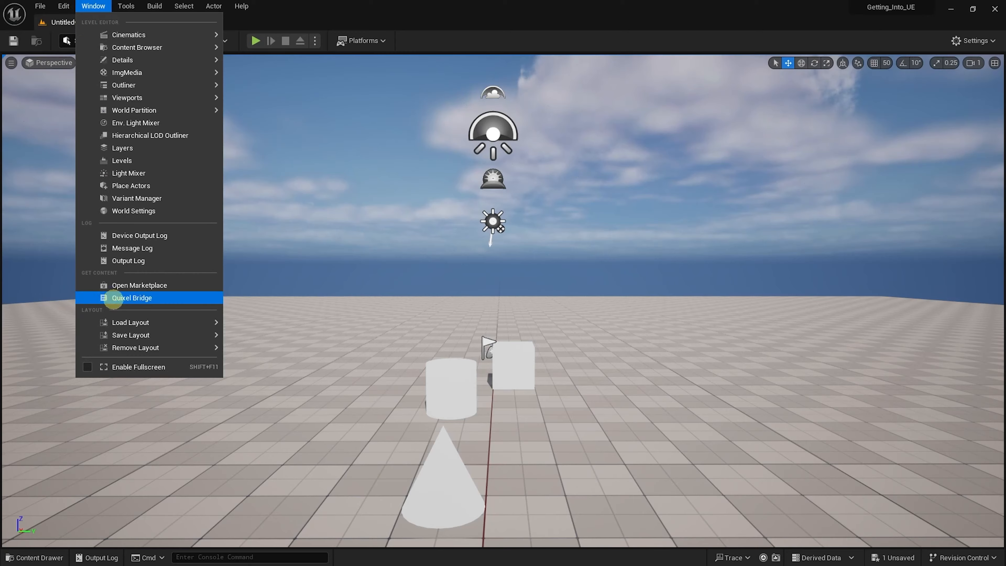
mouse_move(216, 322)
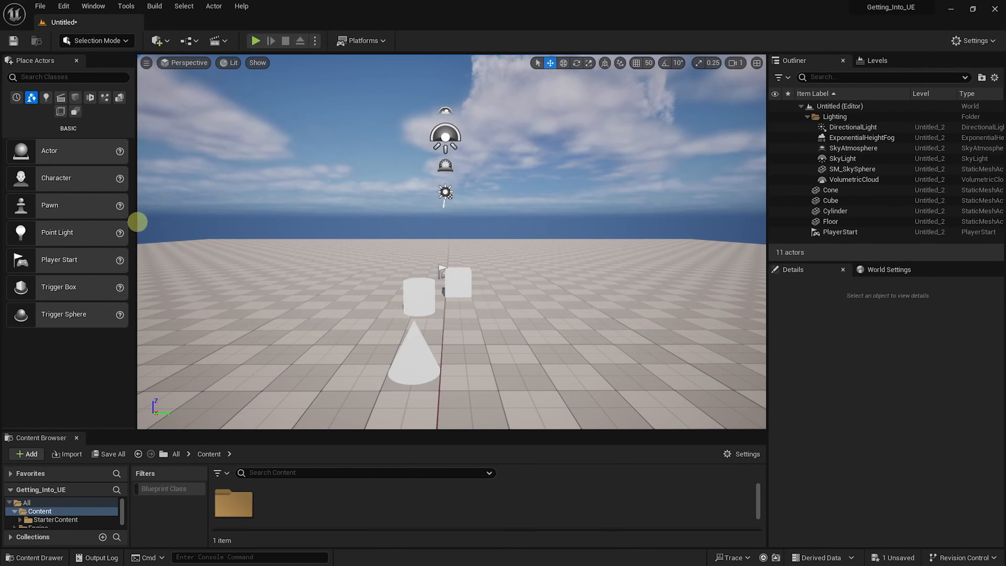
- Fly around the scene, select the cube and frame it in the Perspective viewport
key(a)
mouse_move(559, 313)
right_down()
mouse_move(588, 312)
mouse_move(559, 313)
right_up()
scroll(562, 315, up, 3)
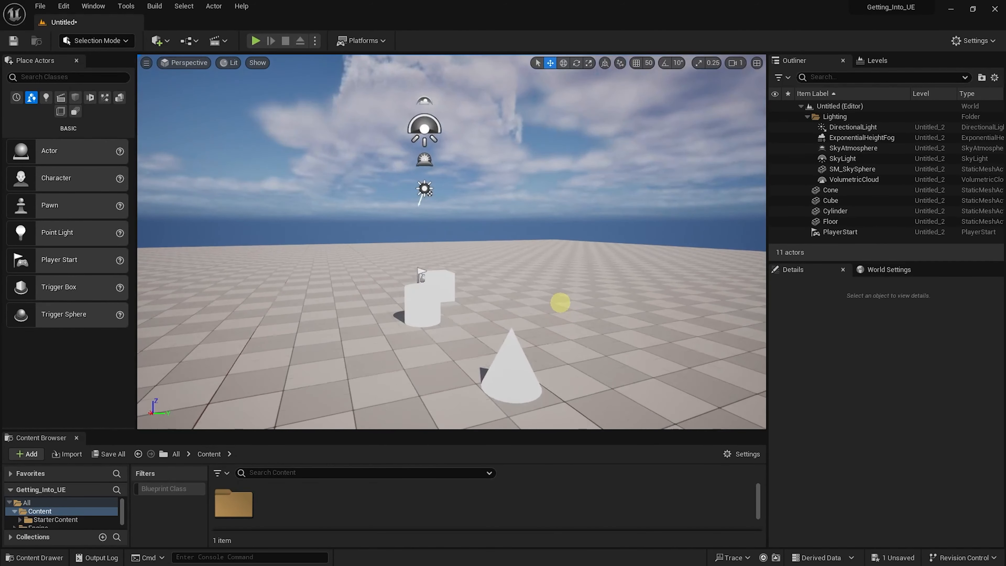
click(442, 285)
key(f)
- Switch the viewport to immersive mode and try the rotate and move tools on the cube
key(F11)
key(e)
drag(523, 241, 561, 241)
key(w)
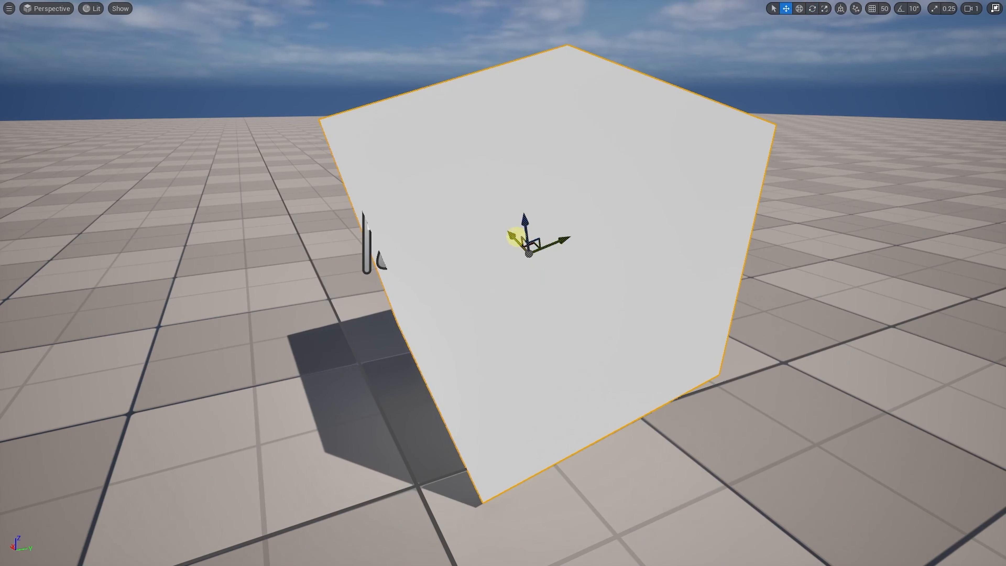
key(e)
drag(534, 282, 561, 287)
drag(516, 254, 530, 246)
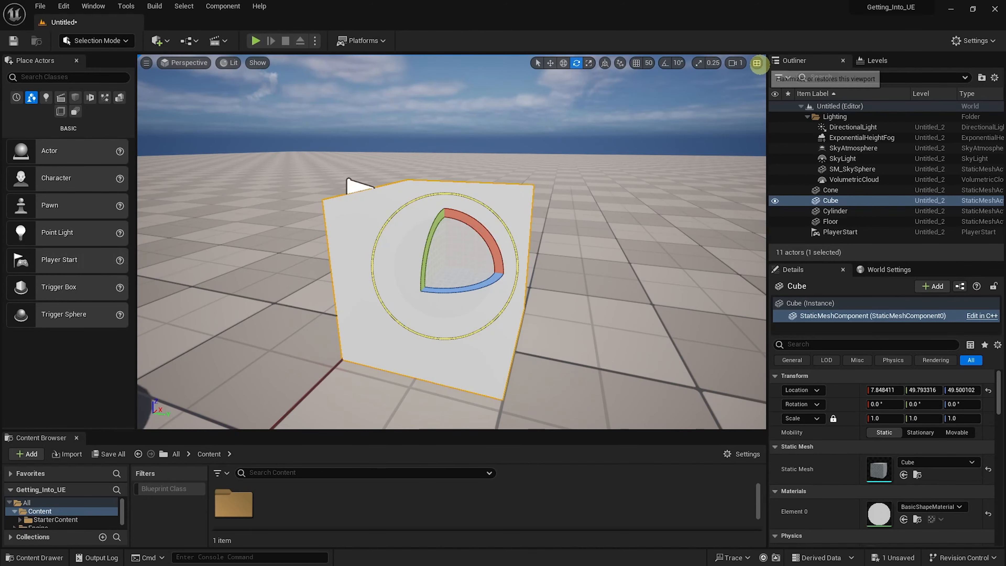
- Split the single Perspective viewport into four panes and switch the Back pane to the Left view
click(757, 63)
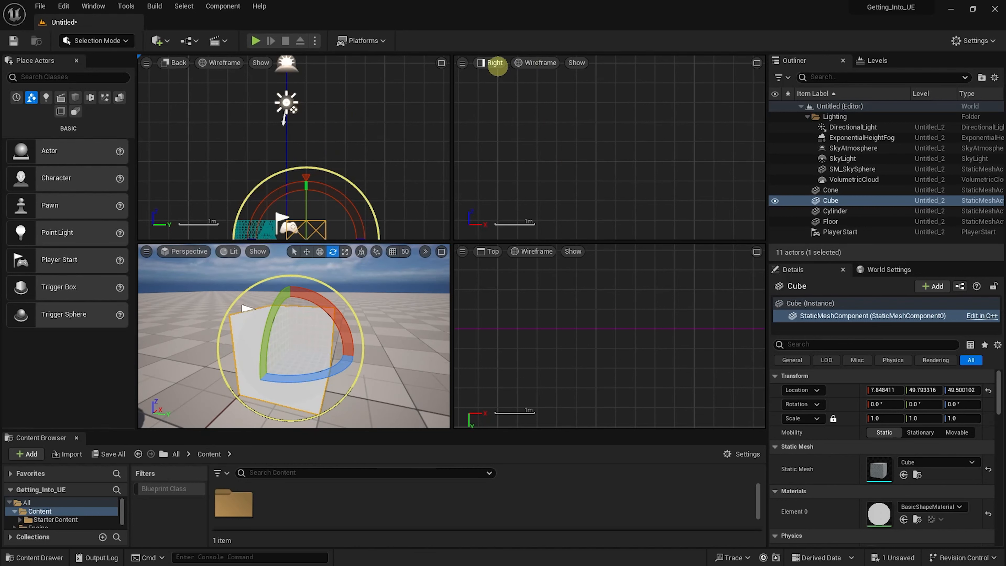
click(490, 64)
click(462, 63)
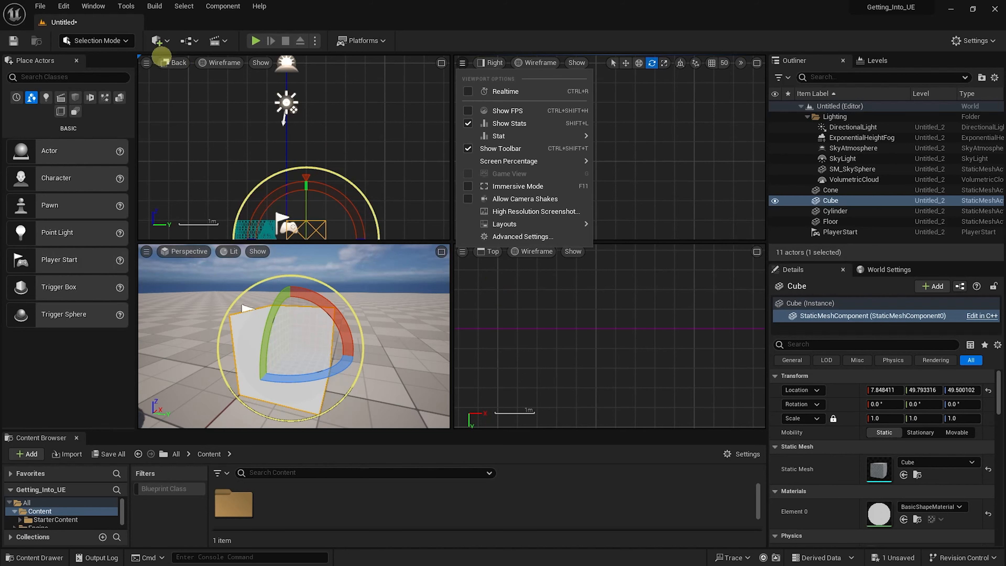
click(171, 60)
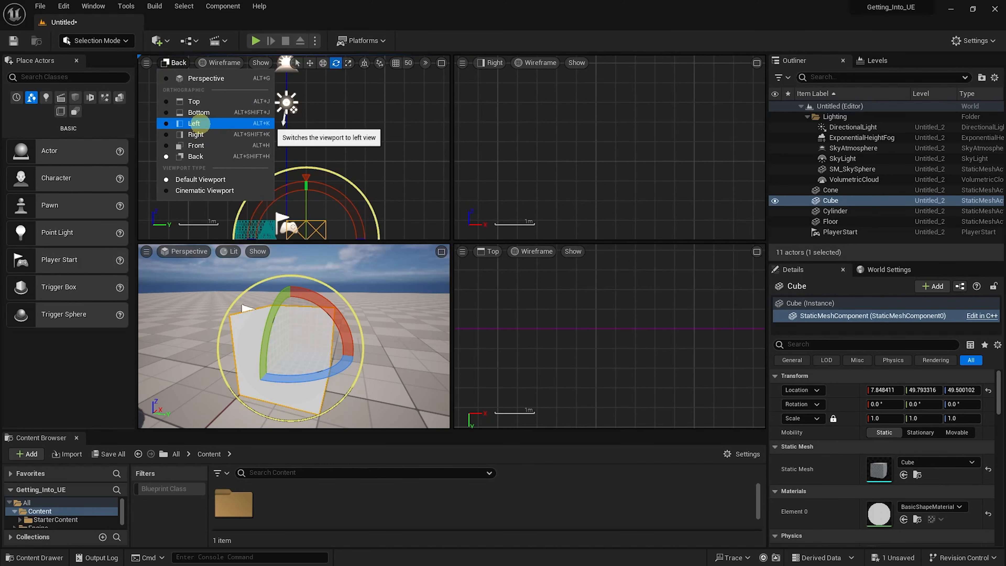
click(194, 123)
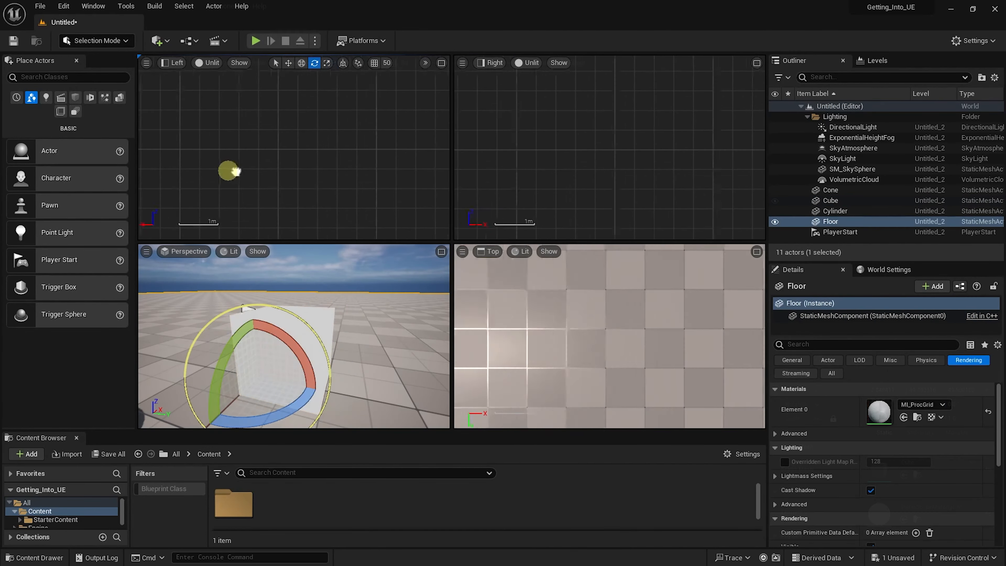
right_drag(206, 171, 300, 105)
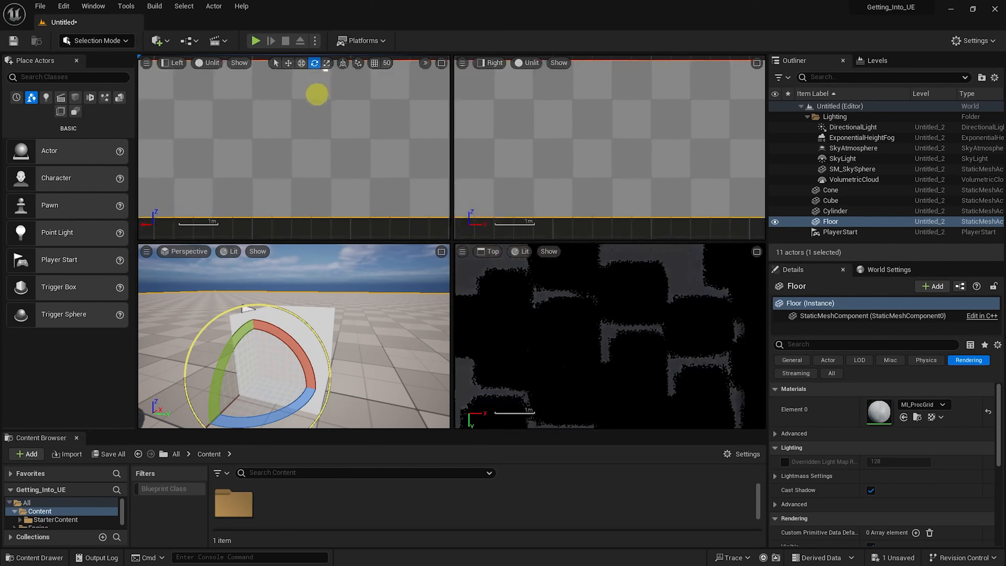
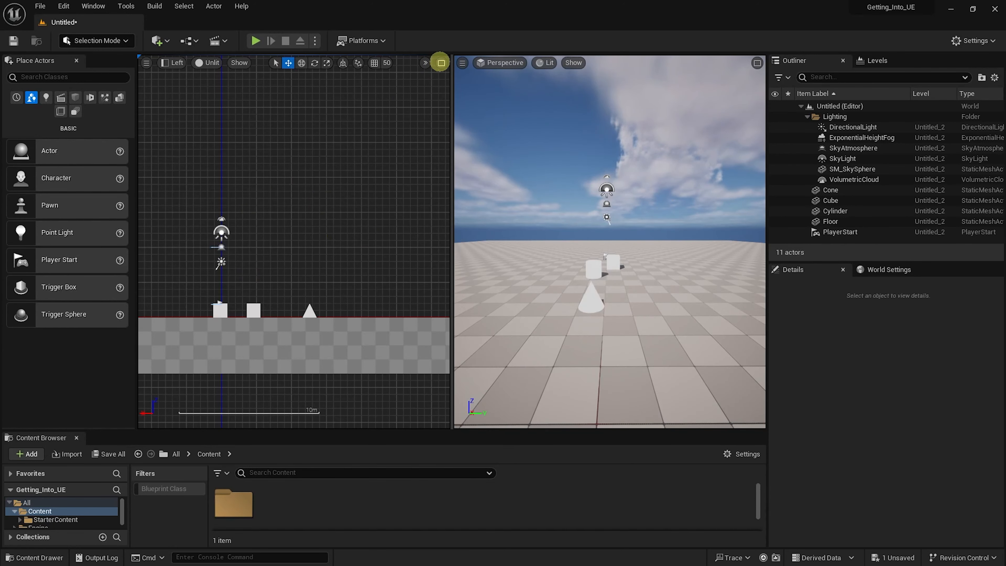
- Maximize and restore the Left viewport, and do the same with the Perspective viewport
click(440, 63)
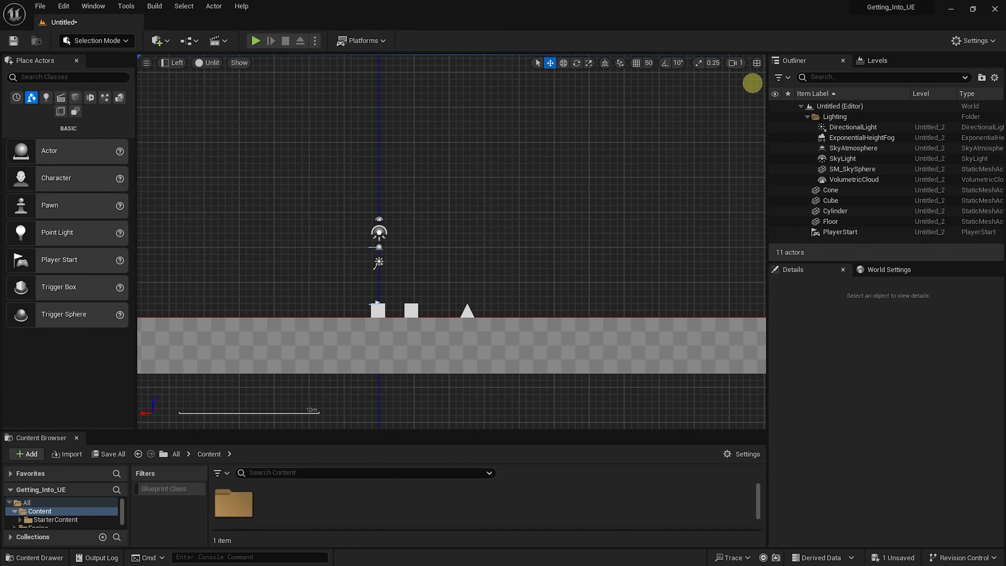
click(756, 63)
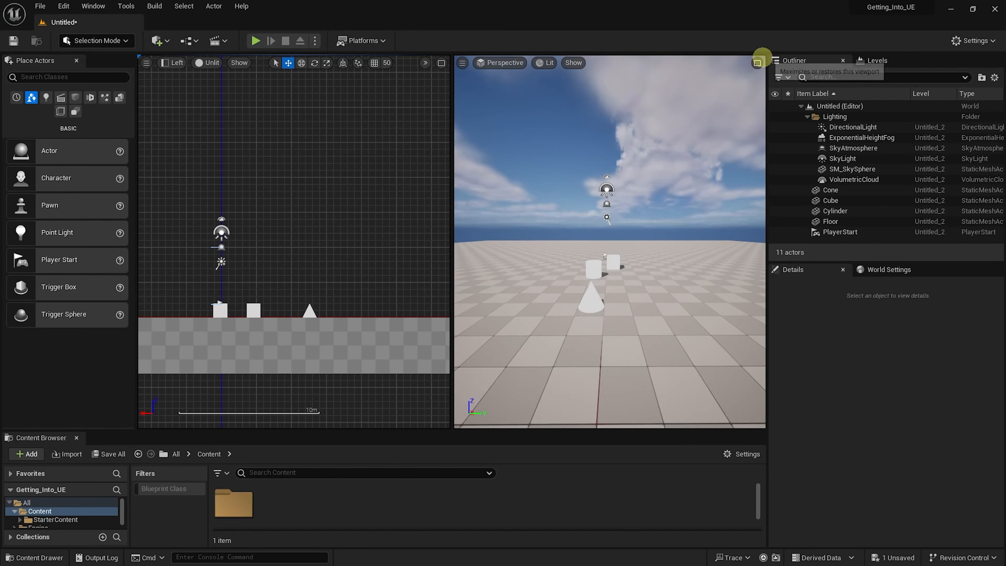
click(756, 63)
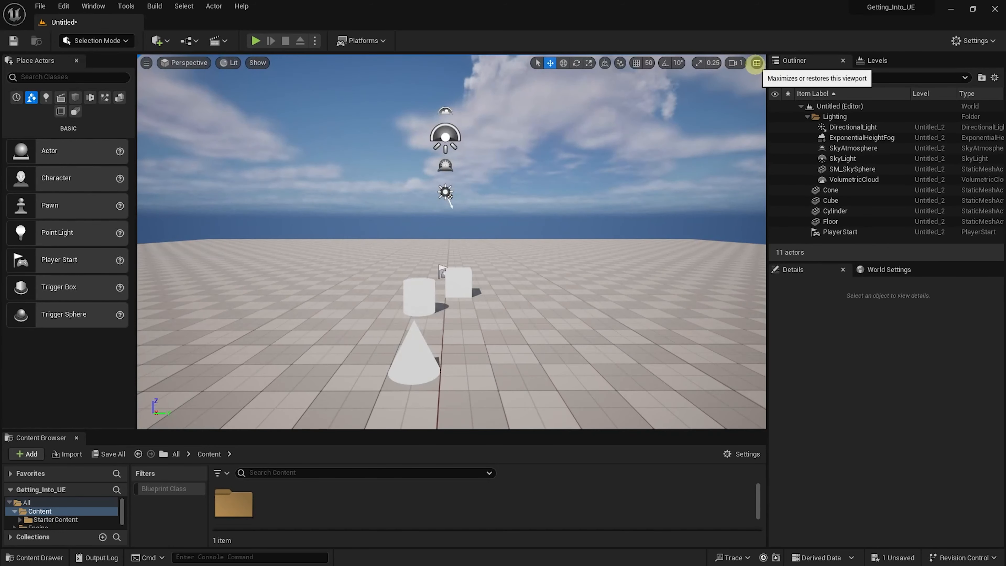
click(756, 62)
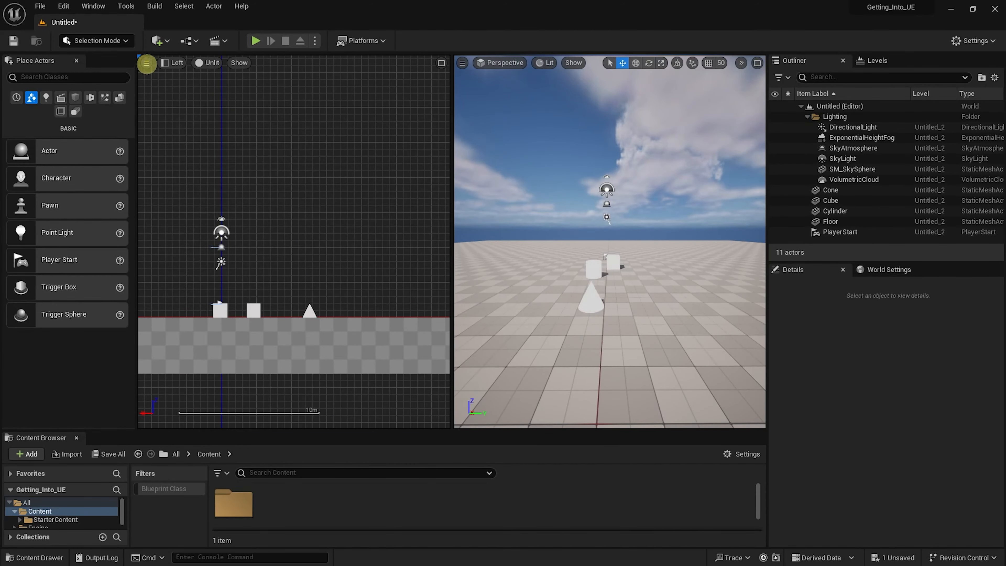
- Change the viewport layout to four equal panes and maximize the Perspective pane
click(146, 62)
mouse_move(202, 223)
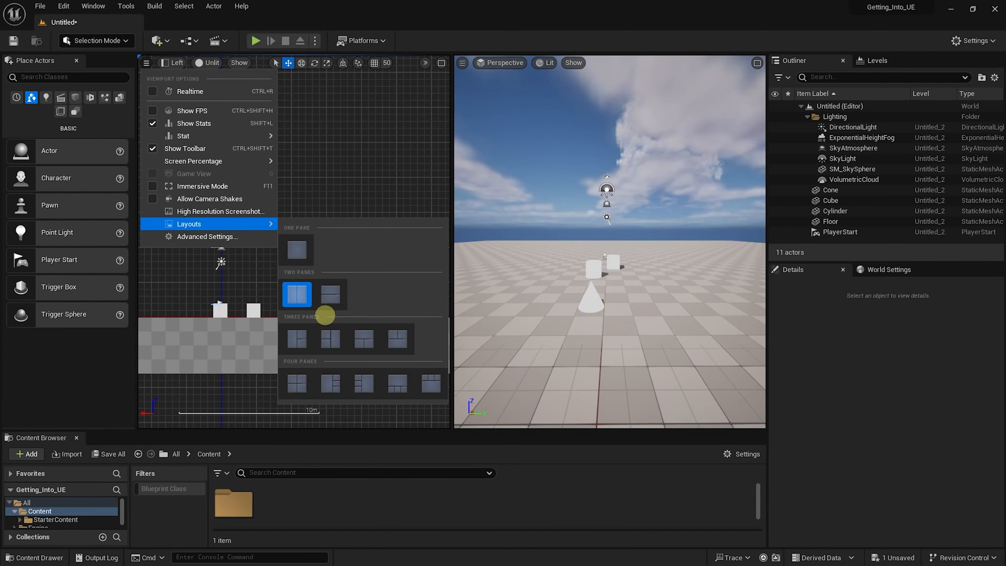
click(297, 380)
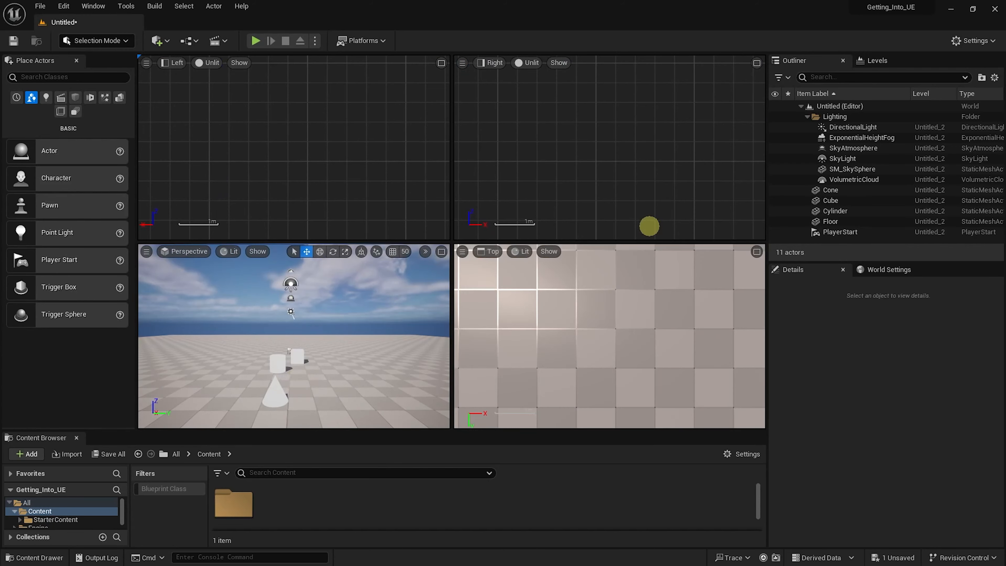
click(400, 299)
click(441, 251)
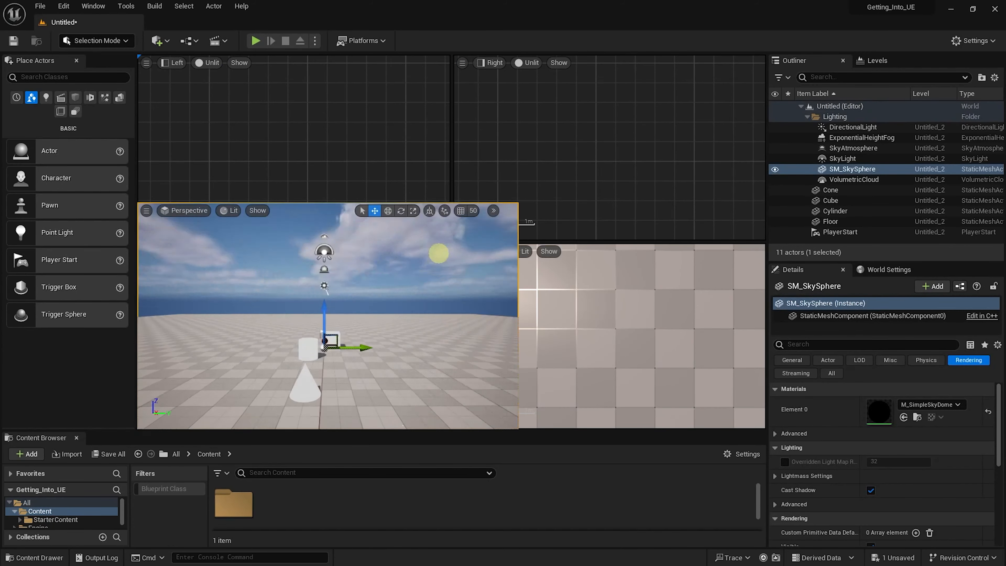
- Select the cube in the Perspective viewport and frame it
alt+drag(564, 250, 385, 258)
click(516, 284)
key(f)
- Orbit, zoom and pan around the cube to examine how the viewport camera moves relative to the selected object
alt+drag(534, 240, 538, 232)
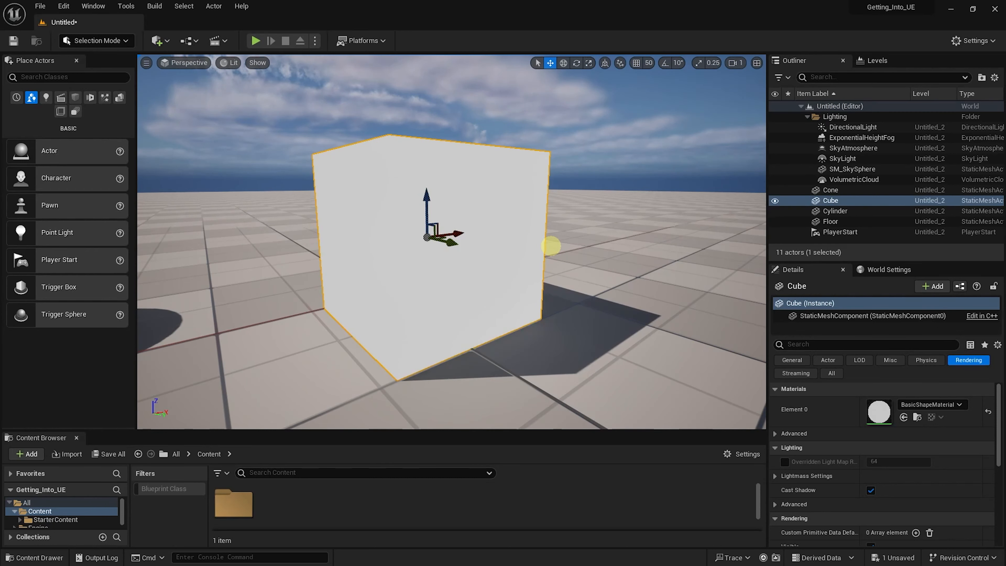
alt+drag(550, 245, 584, 225)
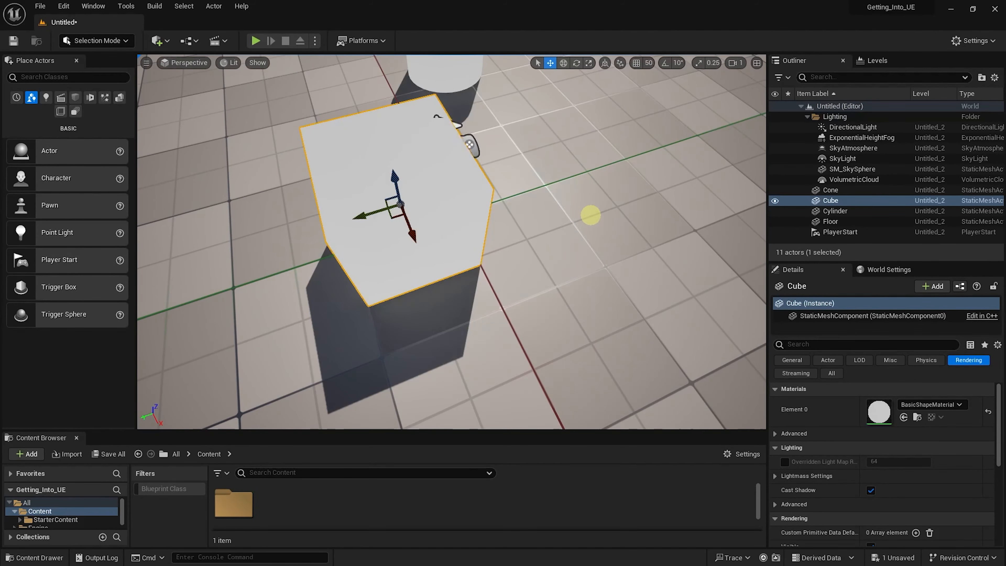
alt+drag(590, 222, 412, 167)
alt+right_drag(635, 234, 532, 225)
alt+middle_drag(657, 250, 549, 271)
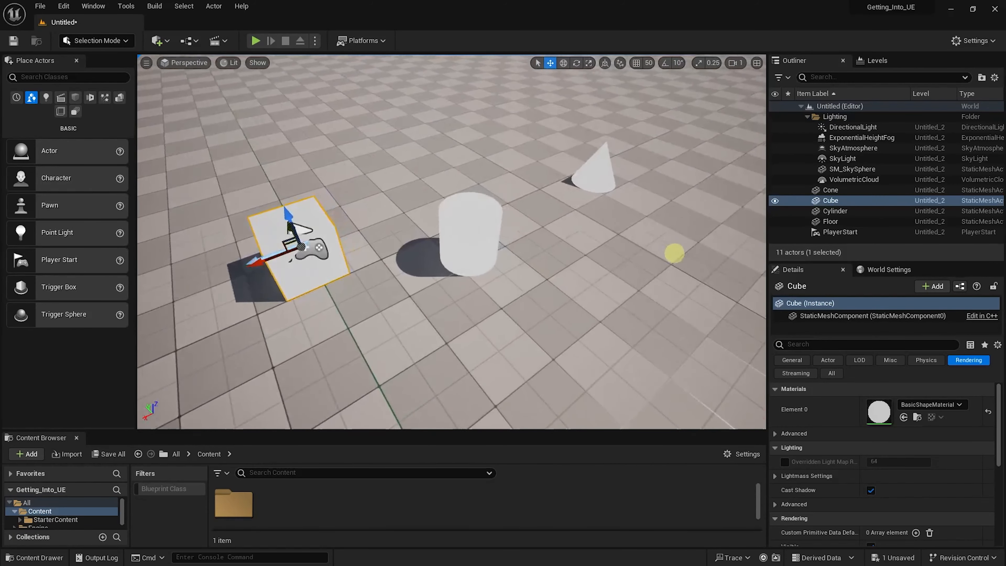
scroll(672, 252, up, 3)
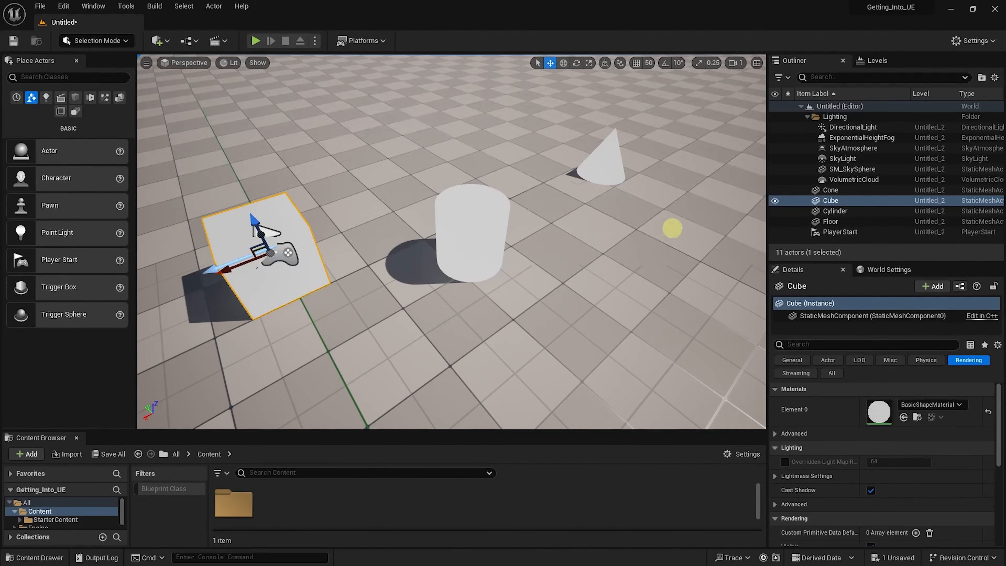
alt+drag(598, 246, 502, 291)
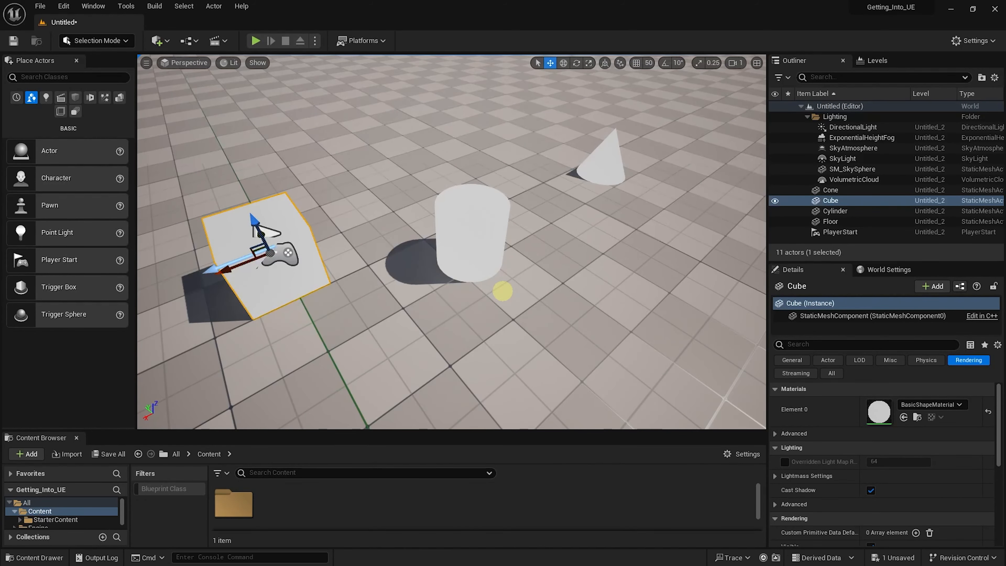
alt+drag(513, 296, 534, 326)
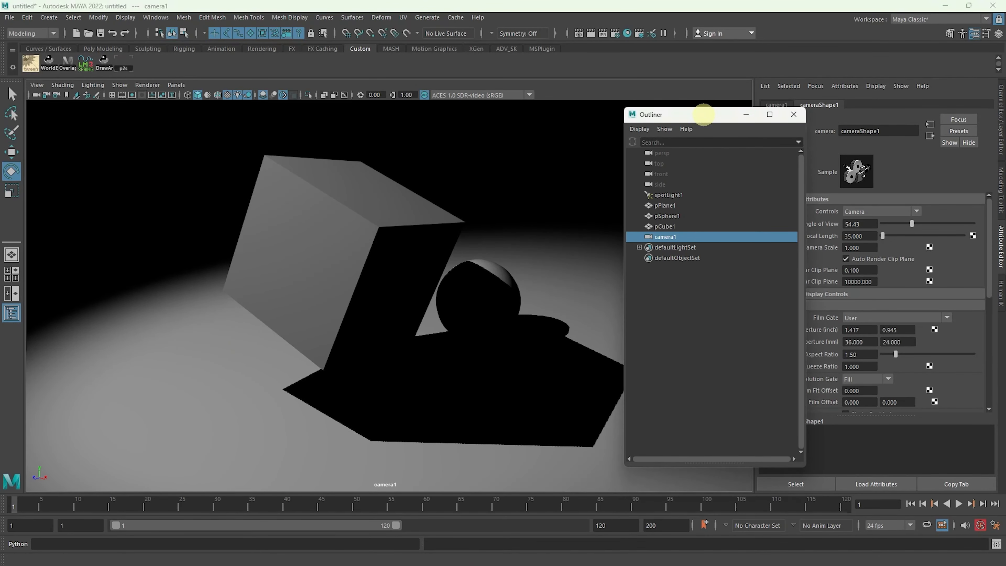
- In Maya, move the Outliner clear of the viewport, rotate the cube freely with the Rotate tool, and deselect it
drag(705, 118, 871, 156)
alt+drag(562, 306, 552, 309)
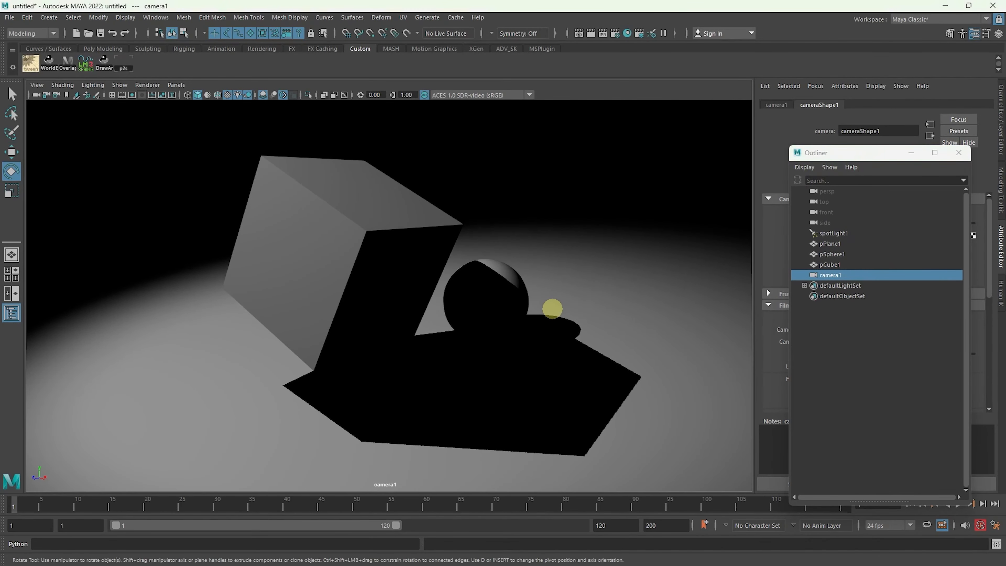
click(407, 253)
drag(407, 253, 611, 256)
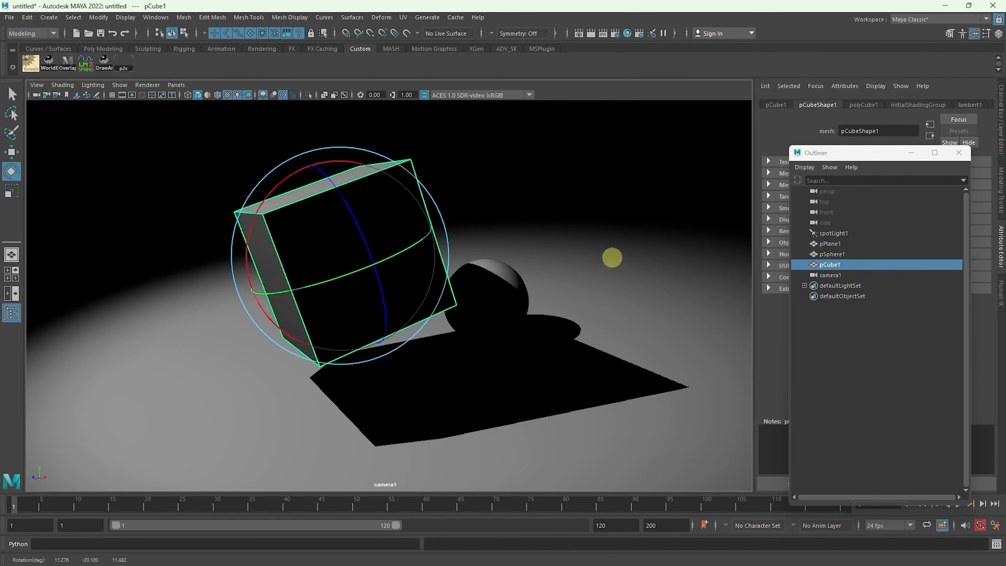
click(585, 205)
click(584, 173)
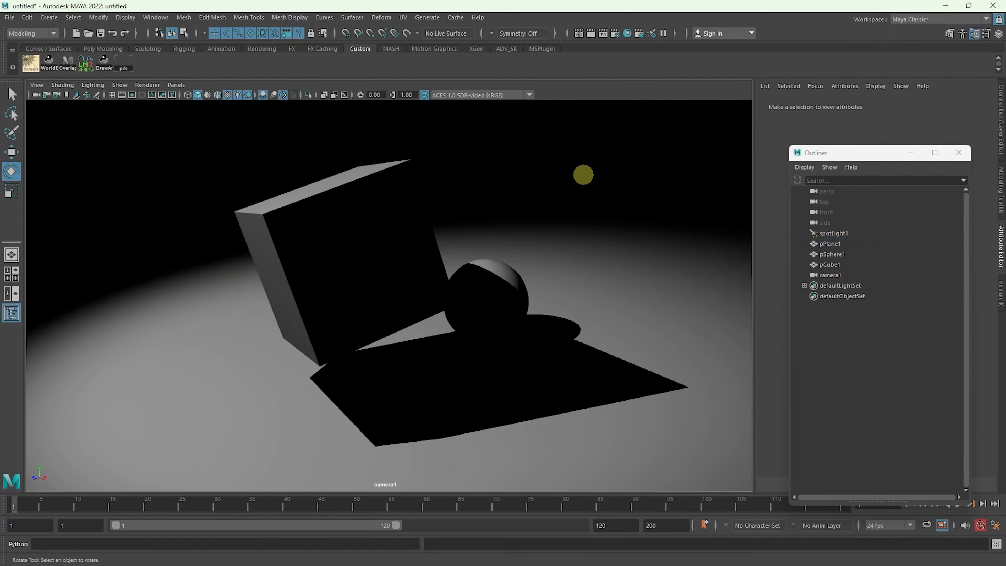
- Orbit the camera1 view around the cube and sphere, and undo the camera moves one after another
alt+drag(524, 258, 439, 274)
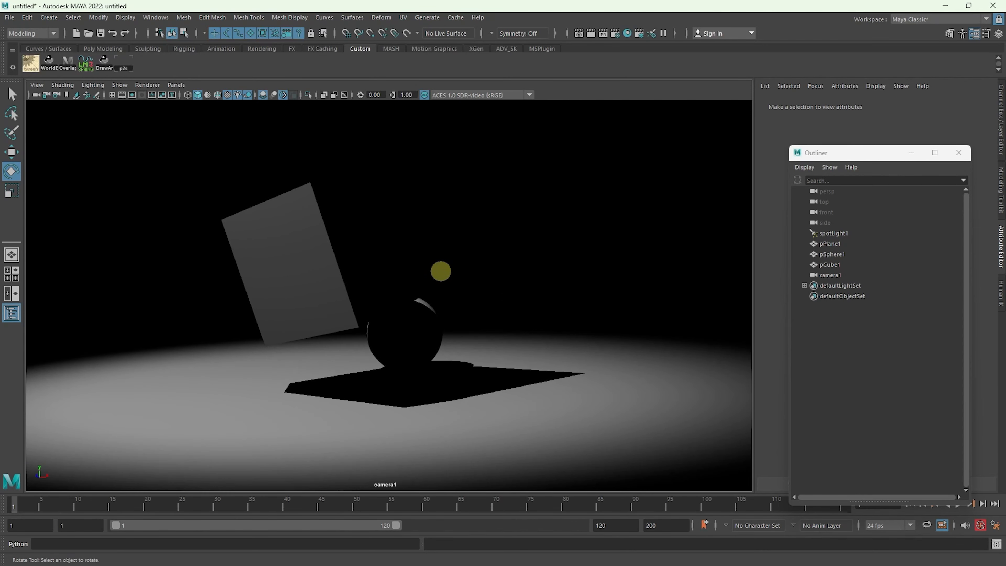
key(ctrl+z)
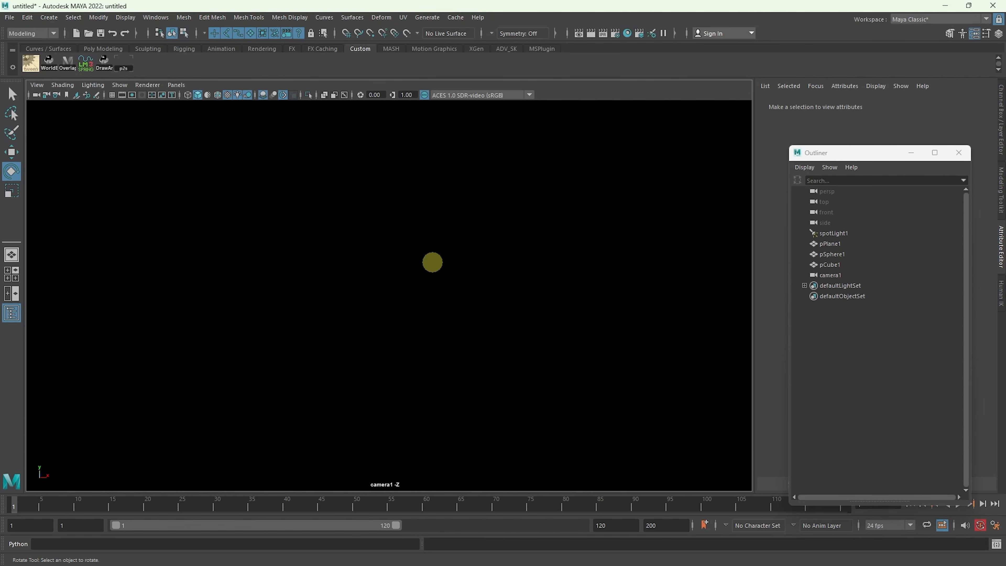
key(ctrl+z)
key(ctrl+z)
key(ctrl+z)
key(ctrl+z)
key(ctrl+z)
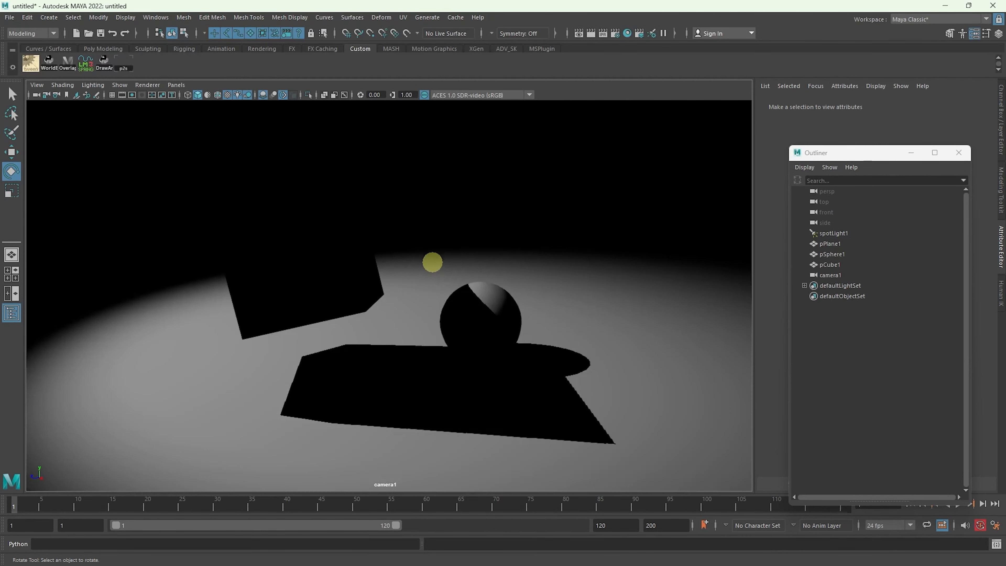
key(ctrl+z)
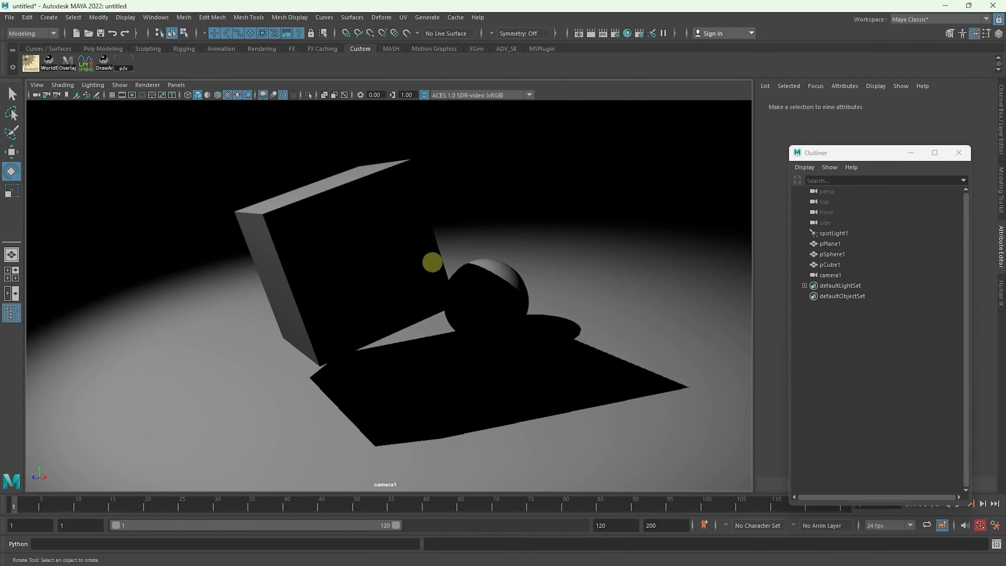
key(ctrl+z)
key(ctrl+z)
key(ctrl+z)
key(ctrl+z)
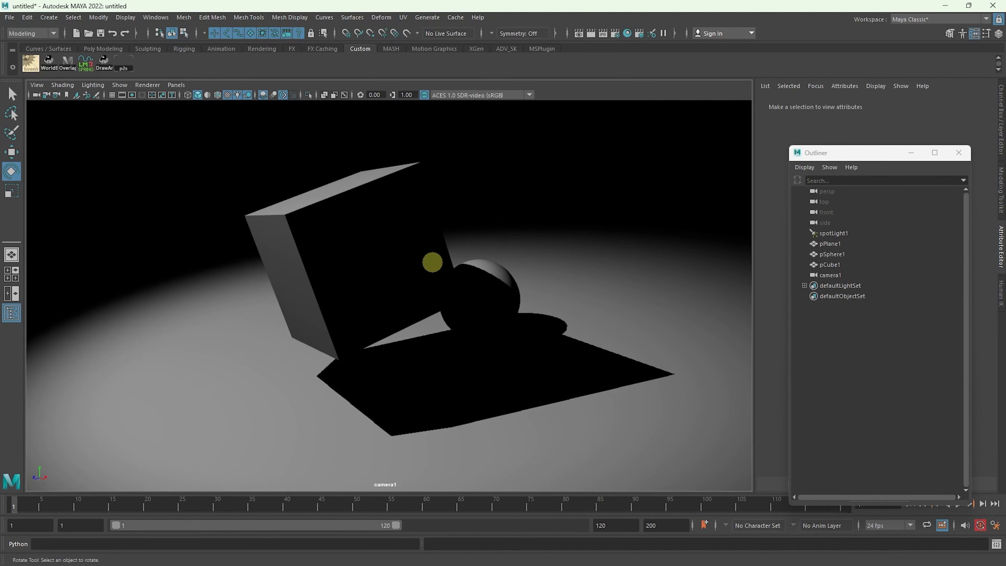
- Step back and forth through the camera1 view history, undoing and redoing the camera moves around the cube and sphere
key(ctrl+z)
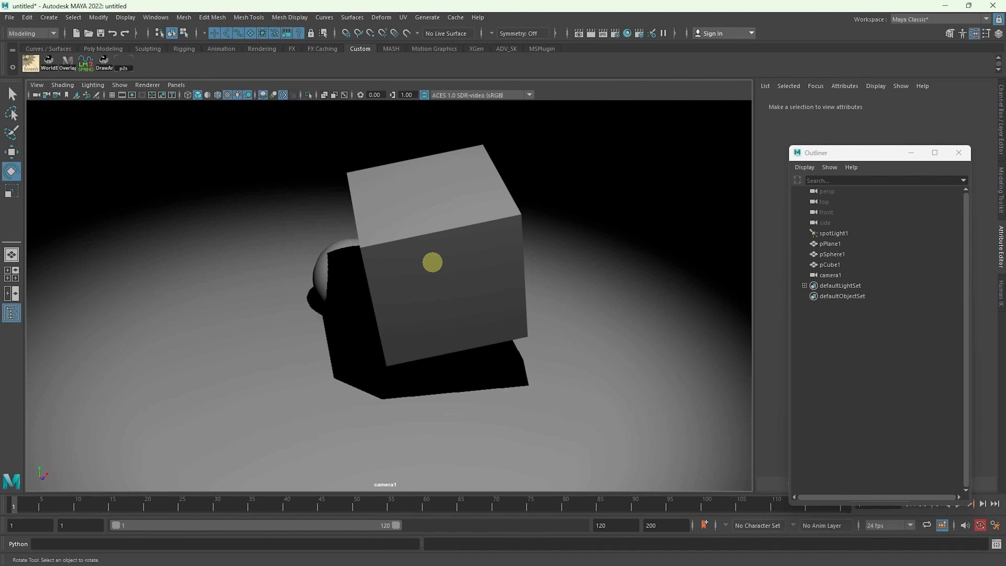
key(ctrl+z)
key(ctrl+z)
key(ctrl+z)
key(ctrl+z)
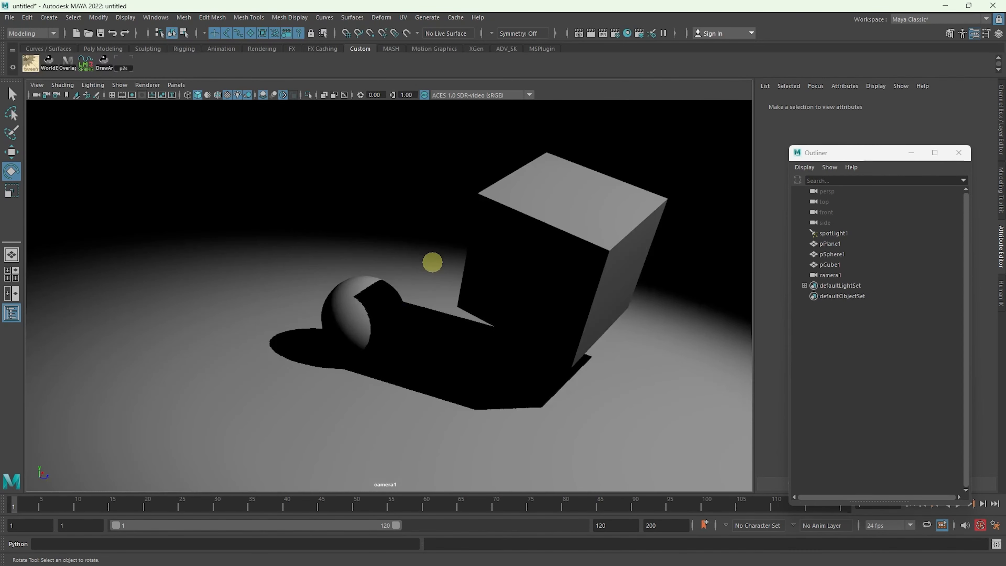
key(ctrl+z)
key(ctrl+z)
key(ctrl+z)
key(ctrl+z)
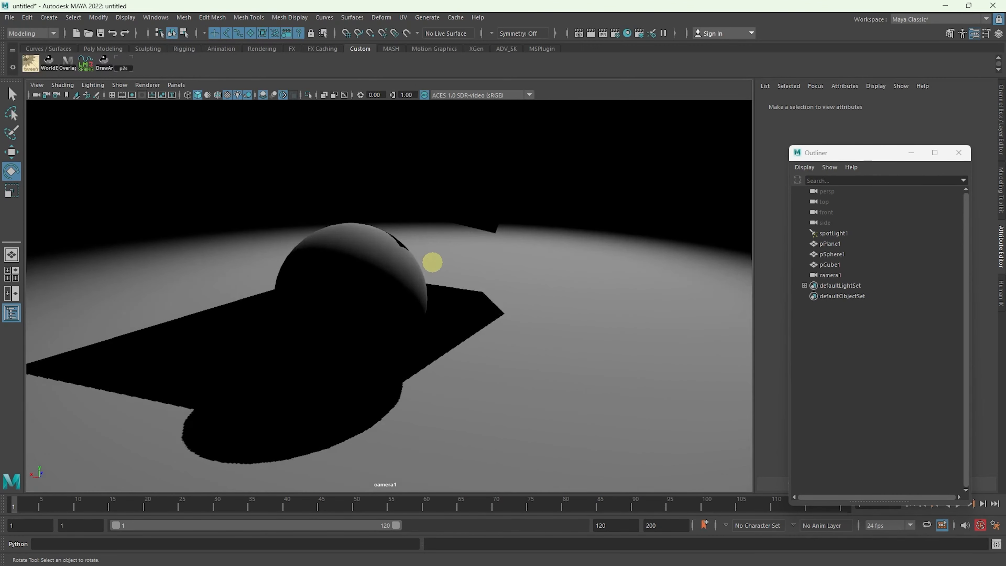
key(ctrl+z)
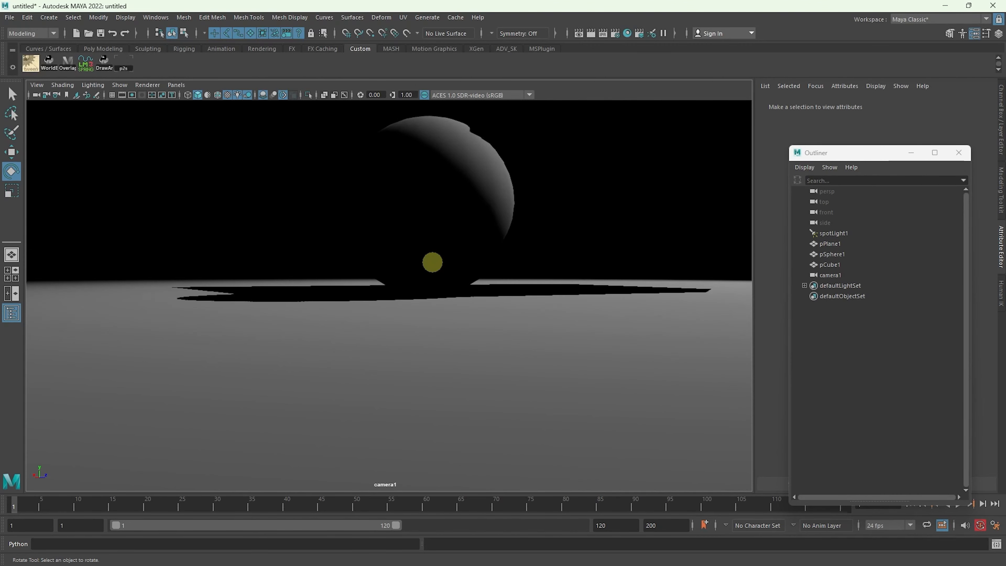
key(ctrl+z)
key(ctrl+z)
key(ctrl+z)
key(ctrl+z)
key(ctrl+z)
key(ctrl+z)
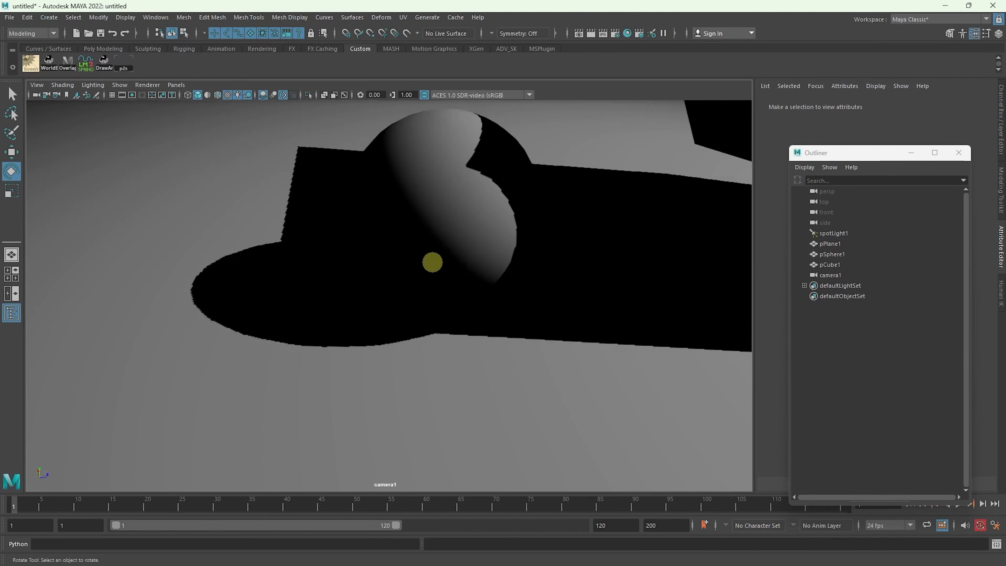
key(ctrl+z)
key(ctrl+z)
key(ctrl+z)
key(ctrl+z)
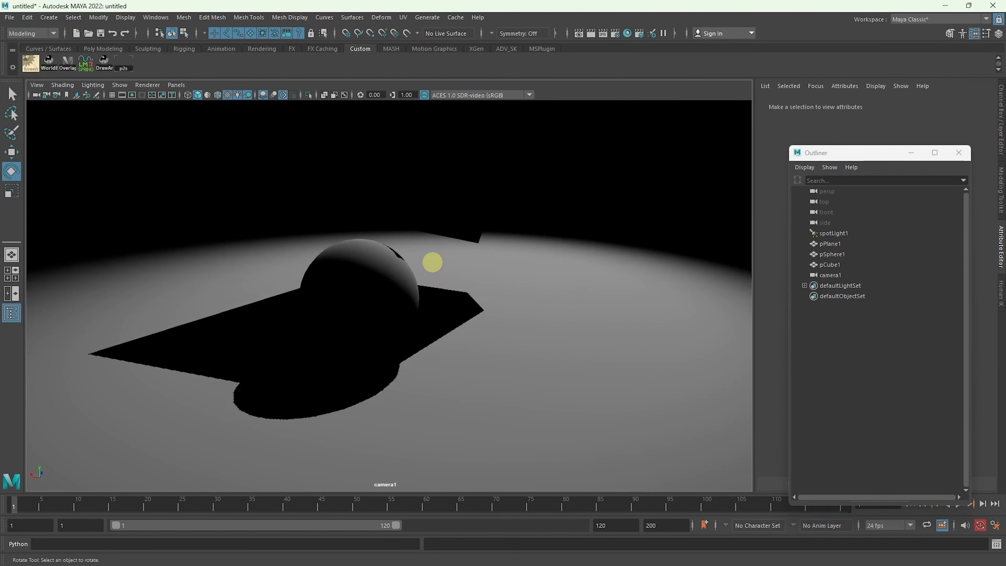
key(ctrl+z)
key(ctrl+z)
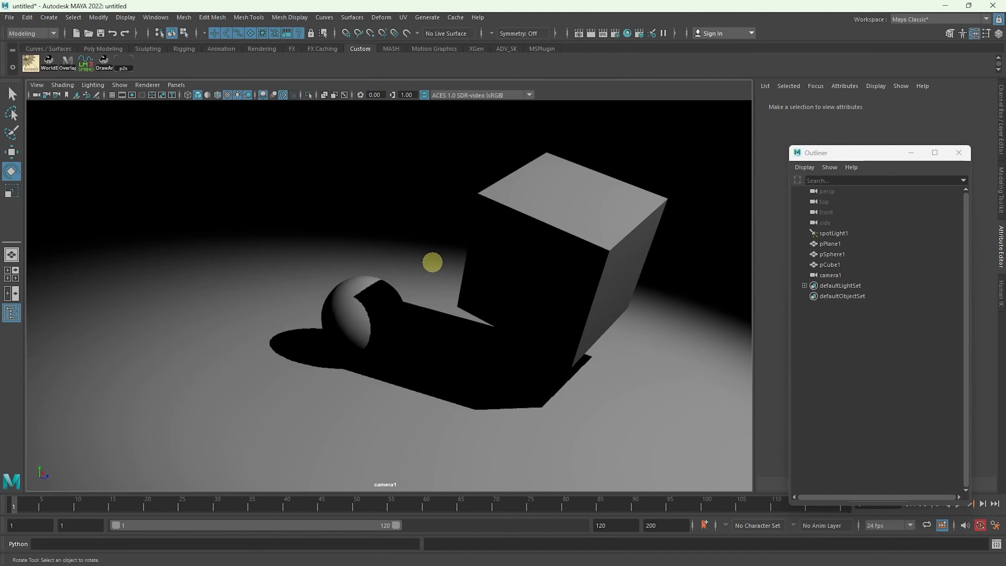
key(shift+z)
key(shift+z)
key(ctrl+z)
key(ctrl+z)
key(ctrl+z)
key(ctrl+z)
key(ctrl+z)
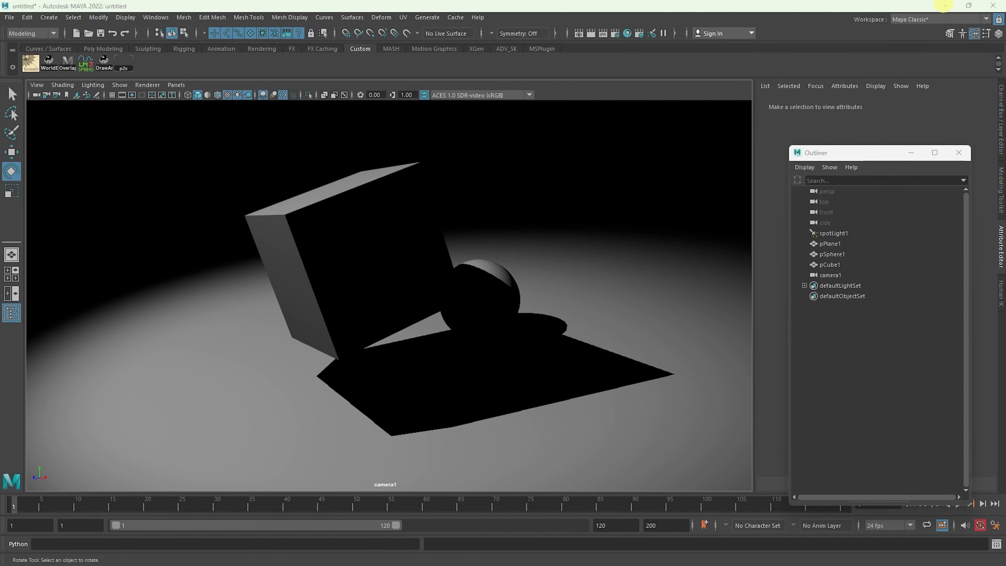
- Minimize Maya to return to Unreal Editor, frame the cube, and orbit, pan and zoom around it to examine the scene
click(944, 4)
key(f)
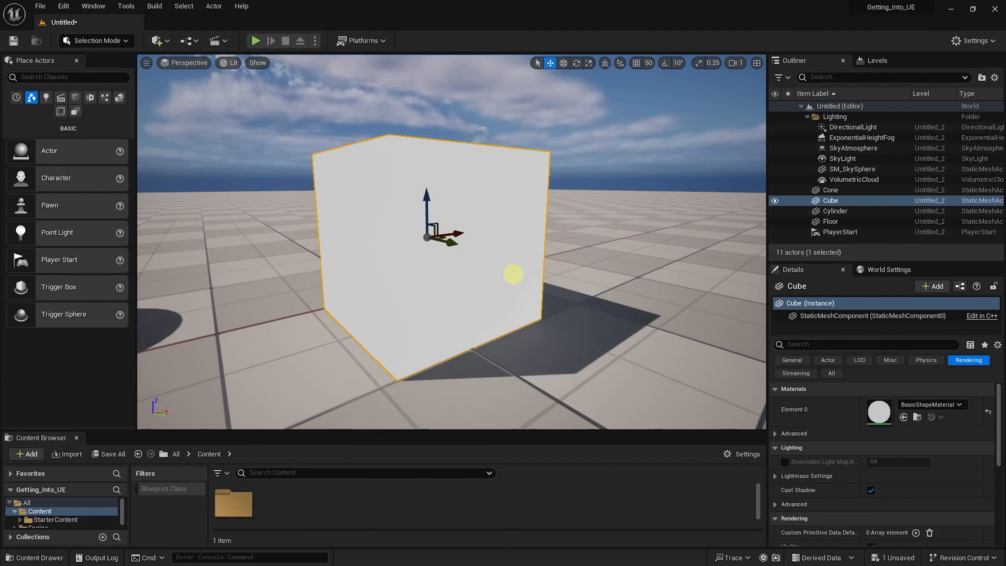
alt+drag(513, 274, 513, 274)
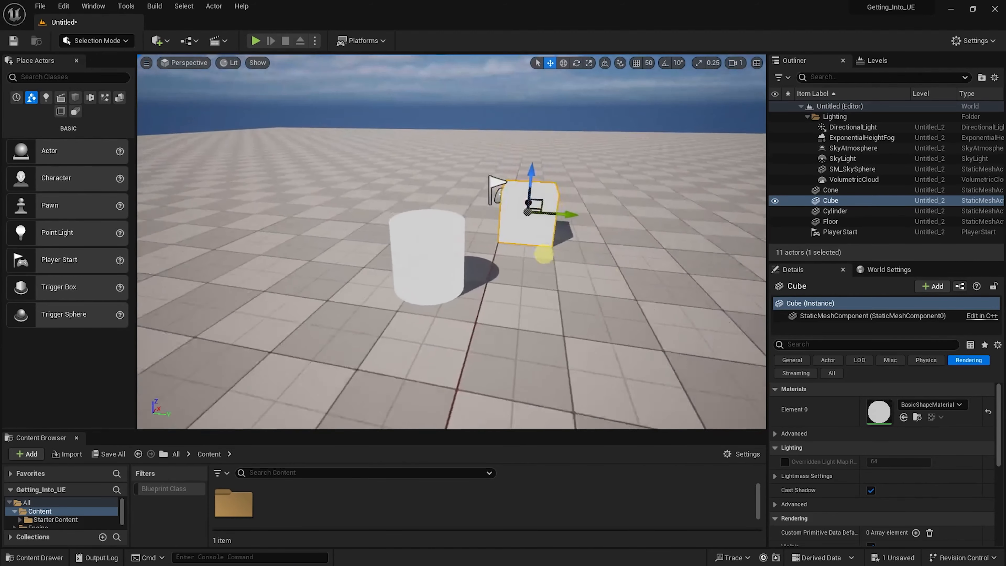
alt+drag(541, 254, 449, 281)
alt+drag(567, 246, 397, 234)
alt+middle_drag(548, 228, 572, 328)
alt+drag(556, 210, 510, 196)
alt+right_drag(510, 196, 577, 214)
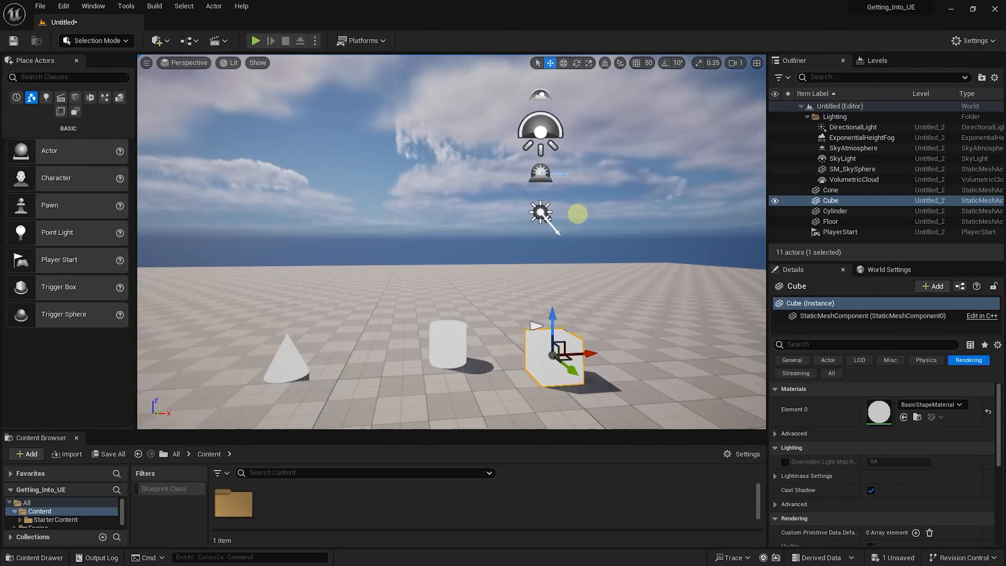
alt+middle_drag(569, 188, 536, 180)
alt+drag(567, 188, 532, 186)
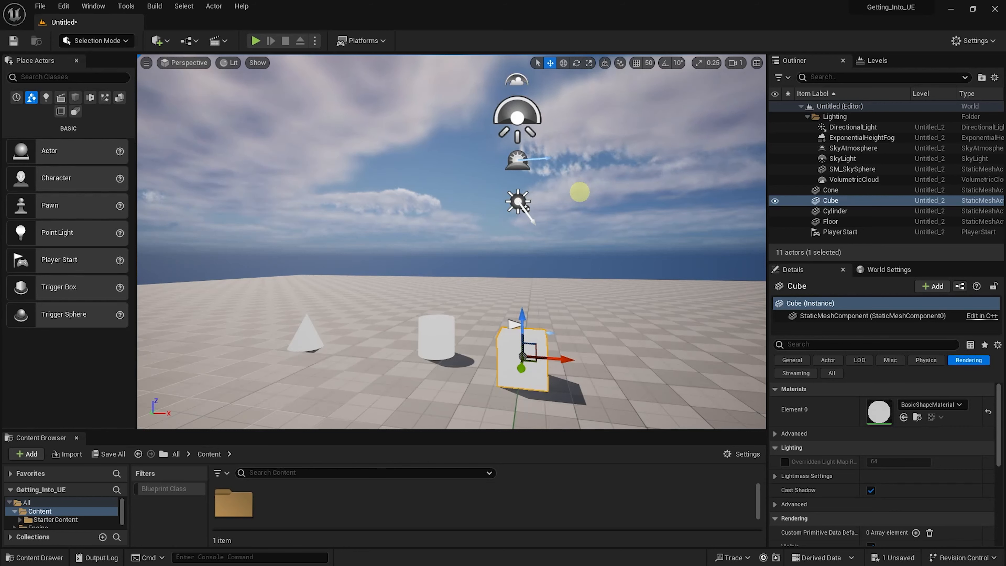
- Turn on Game View in the Perspective viewport and navigate around the cube, cylinder and cone without editor icons
key(g)
mouse_move(596, 228)
middle_down()
mouse_move(586, 208)
mouse_move(582, 239)
middle_up()
alt+right_drag(582, 239, 665, 283)
alt+drag(581, 236, 497, 223)
alt+middle_drag(595, 238, 567, 219)
alt+drag(597, 241, 646, 249)
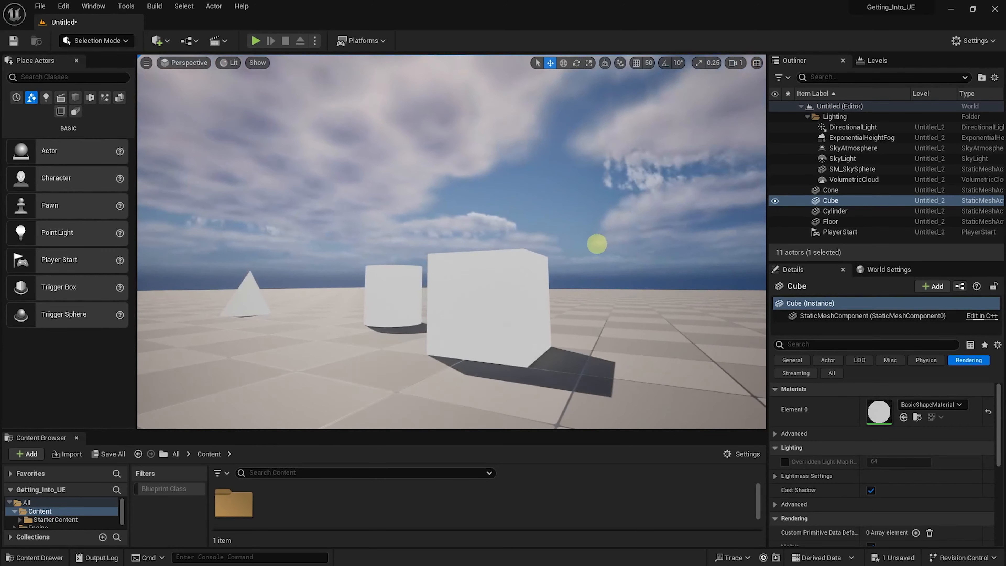
- Turn Game View off to compare the view with its gizmo and icons, and turn it back on with the three shapes in frame
key(g)
key(g)
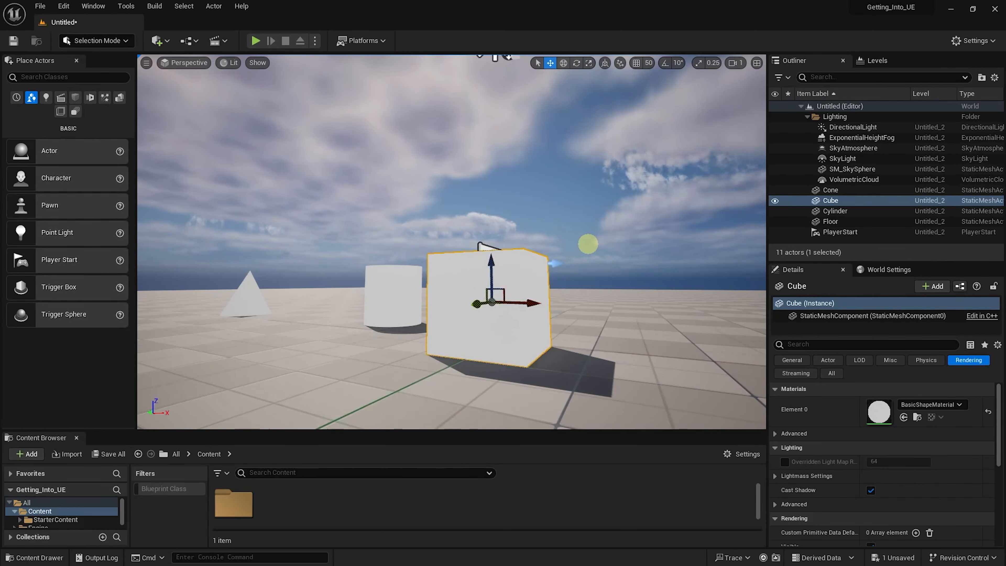
alt+drag(585, 252, 513, 239)
key(g)
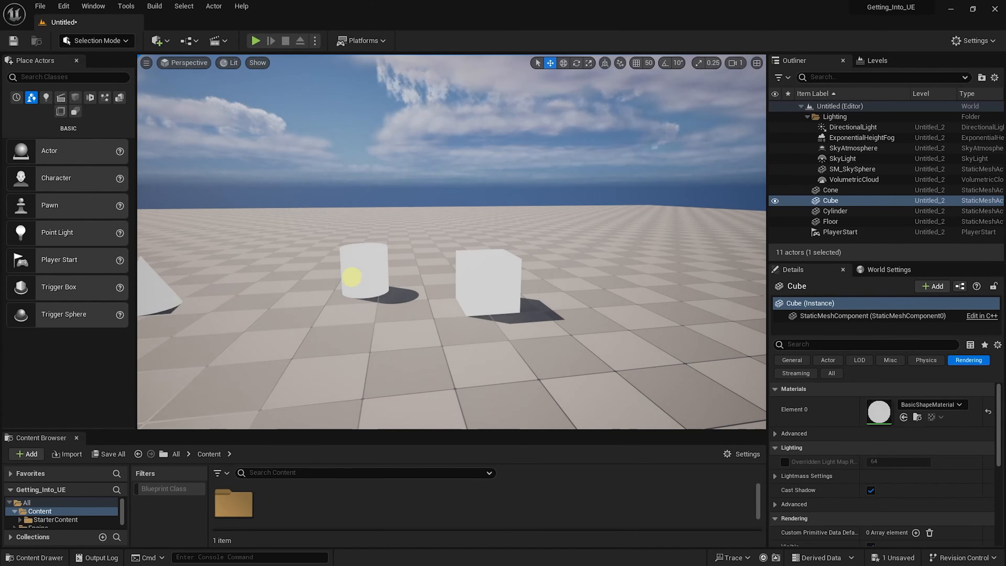
alt+middle_drag(417, 283, 421, 283)
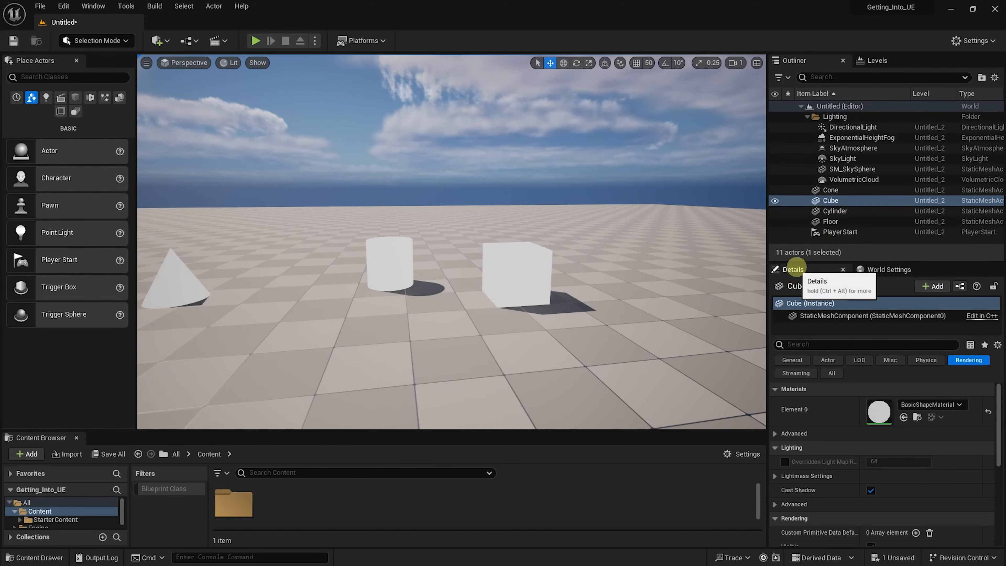
- Show the Shapes category of placeable actors
mouse_move(869, 315)
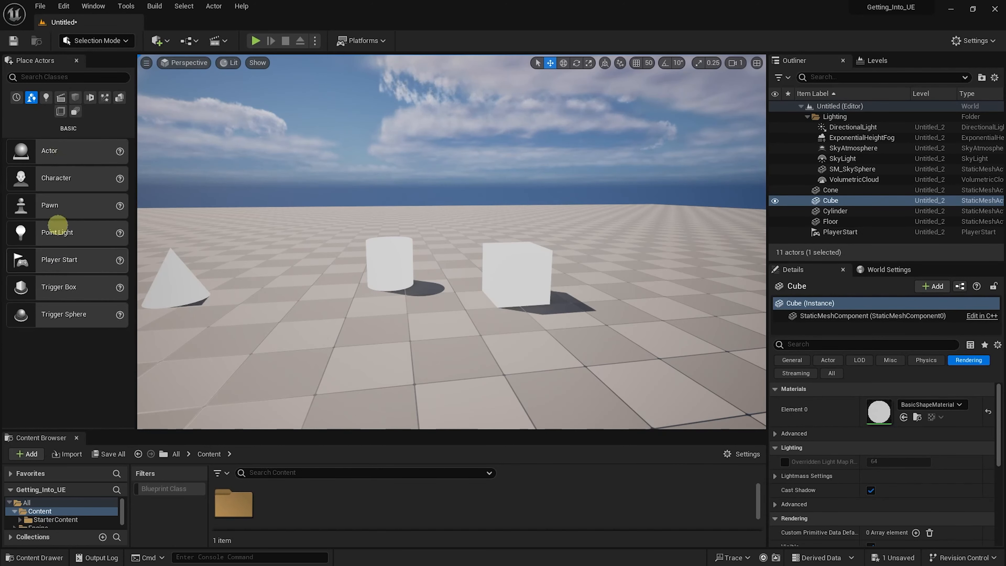
click(75, 97)
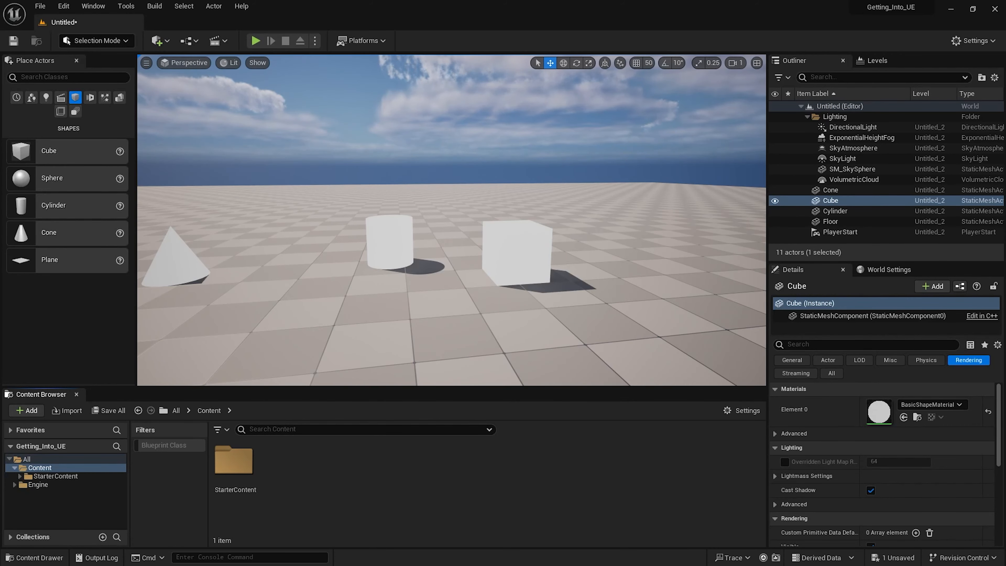
- Switch to the Epic Games Launcher library and add the Control Rig Samples Pack to the Getting_Into_UE project
key(alt+Tab)
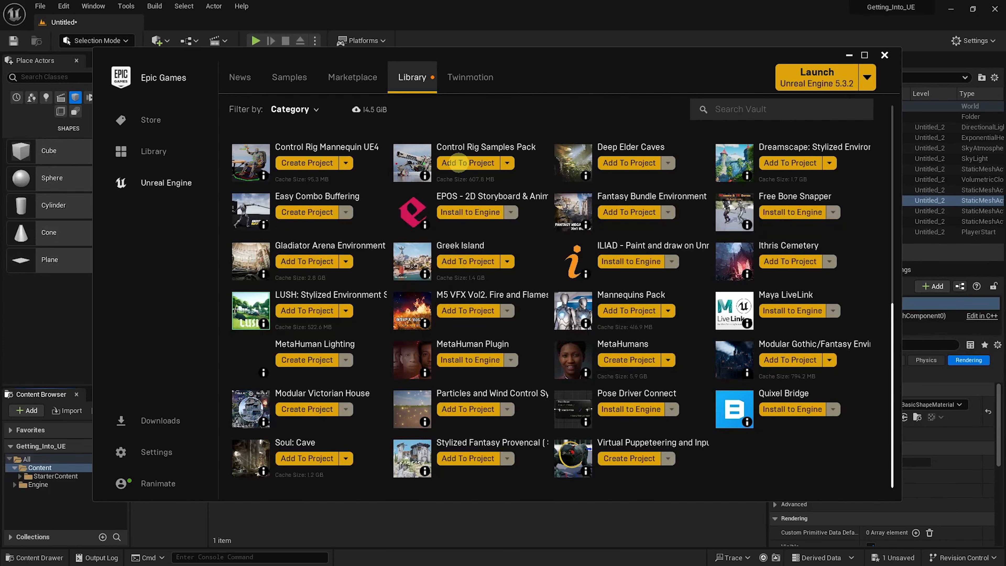
click(458, 162)
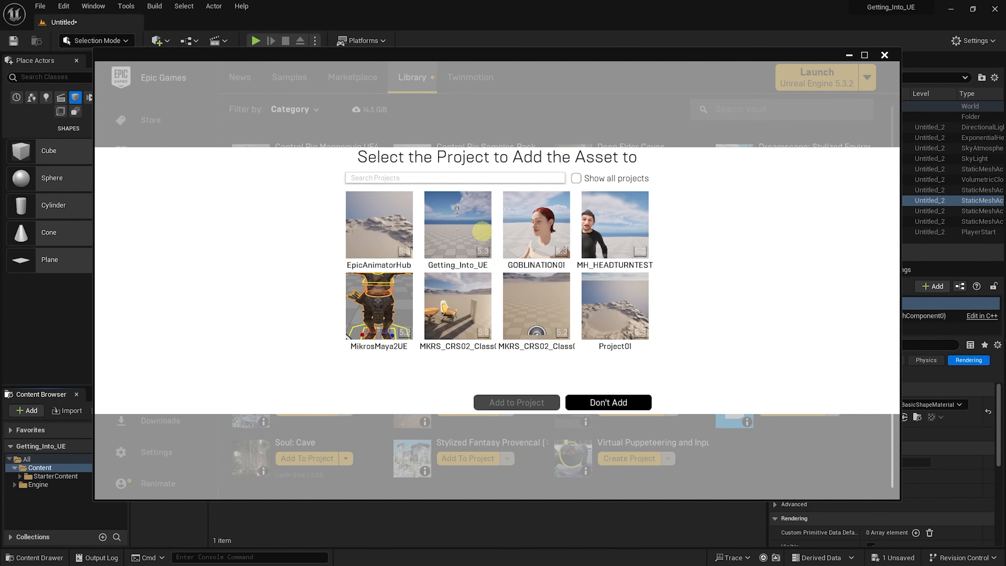
click(453, 214)
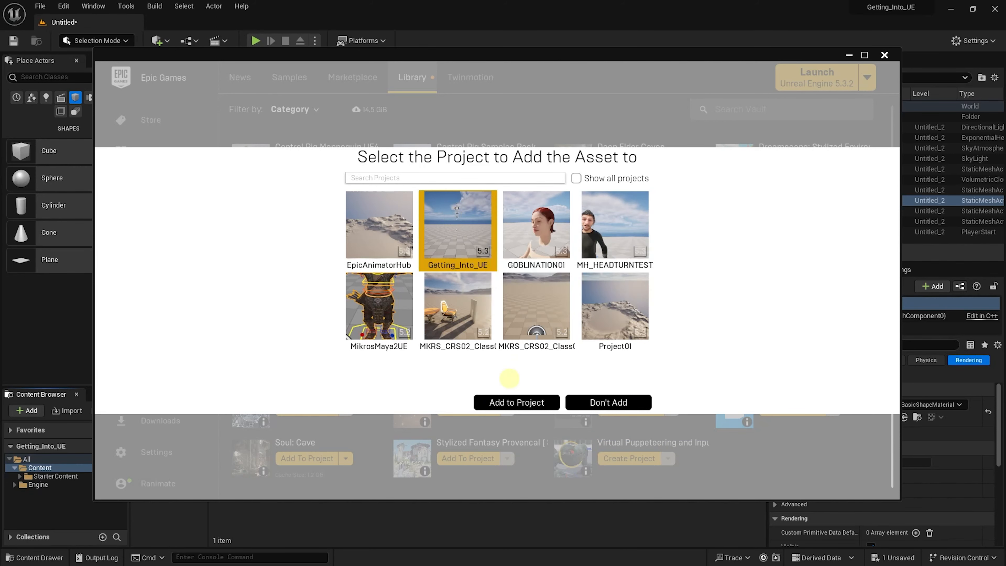
click(516, 402)
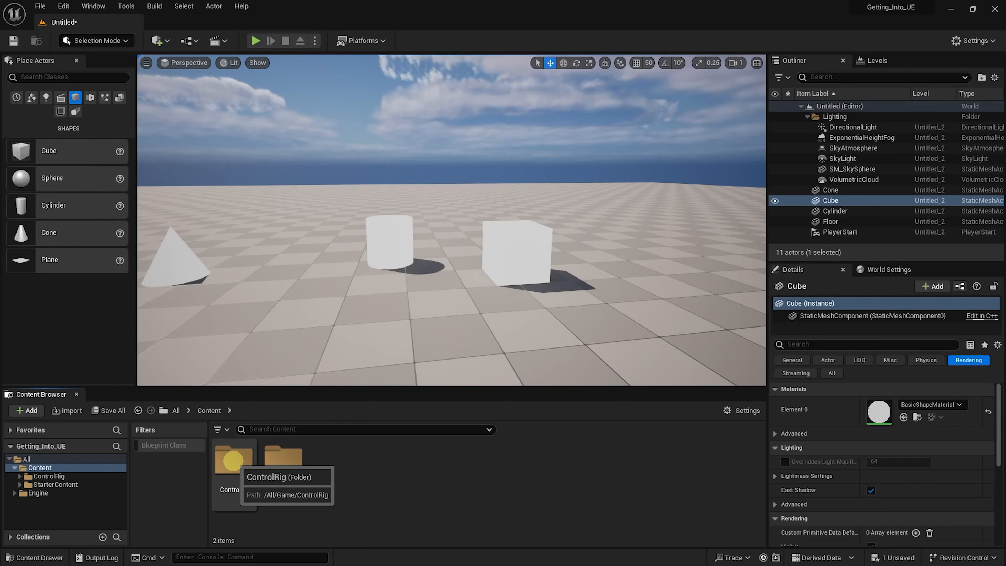
- Browse the project's ControlRig folder through Props to the CardBox assets, and return to the Content folder
double_click(233, 460)
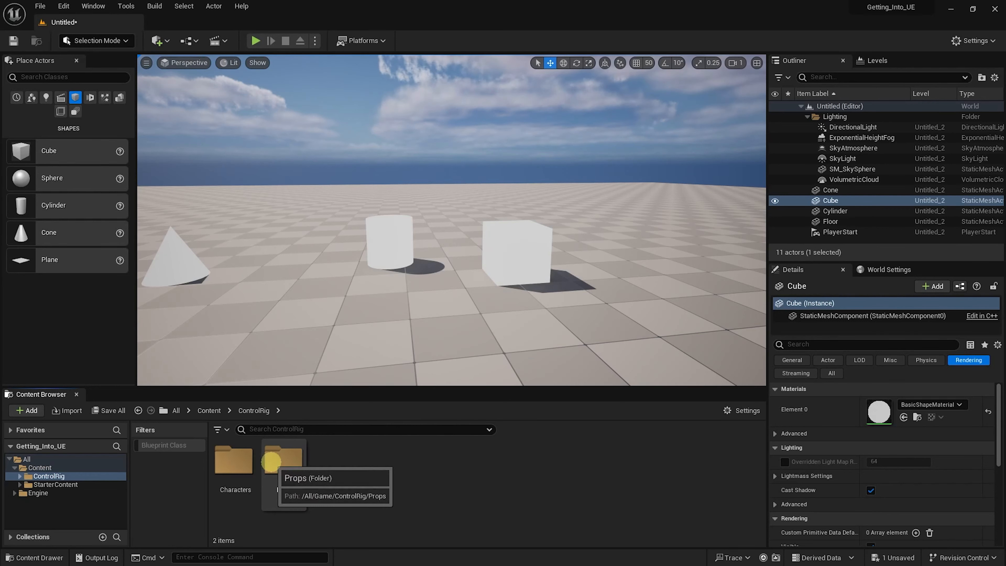
click(233, 461)
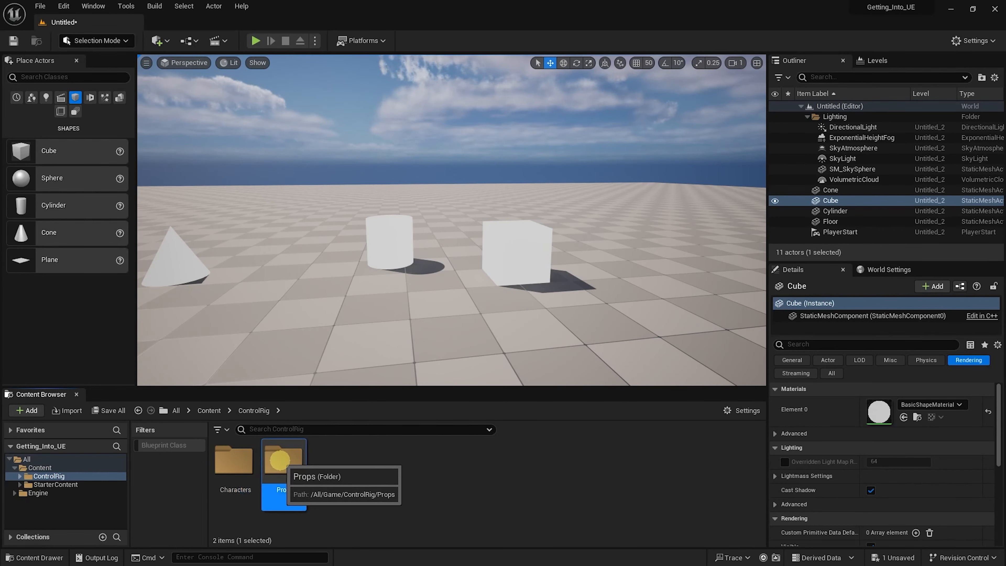
double_click(280, 460)
double_click(234, 461)
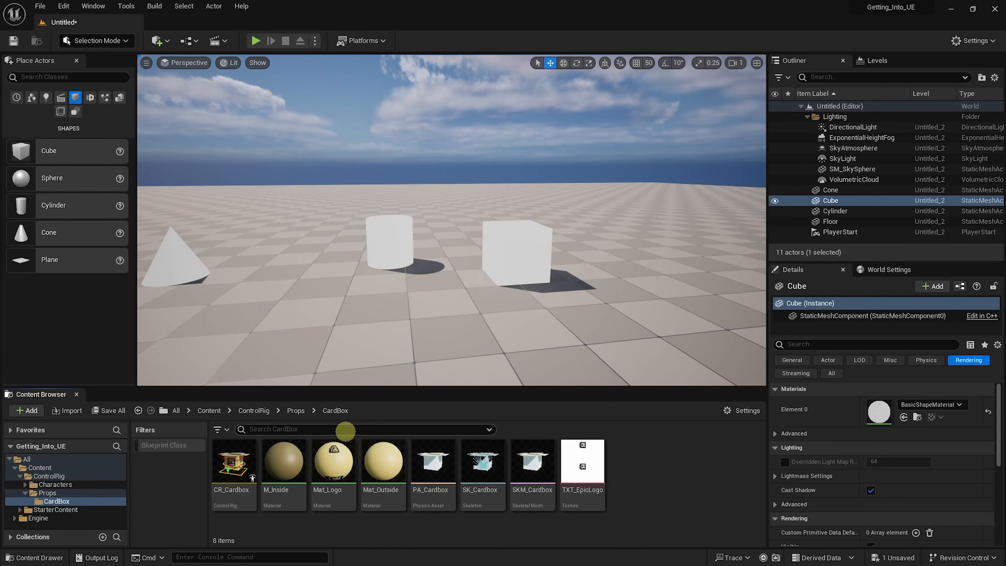
click(295, 410)
click(253, 410)
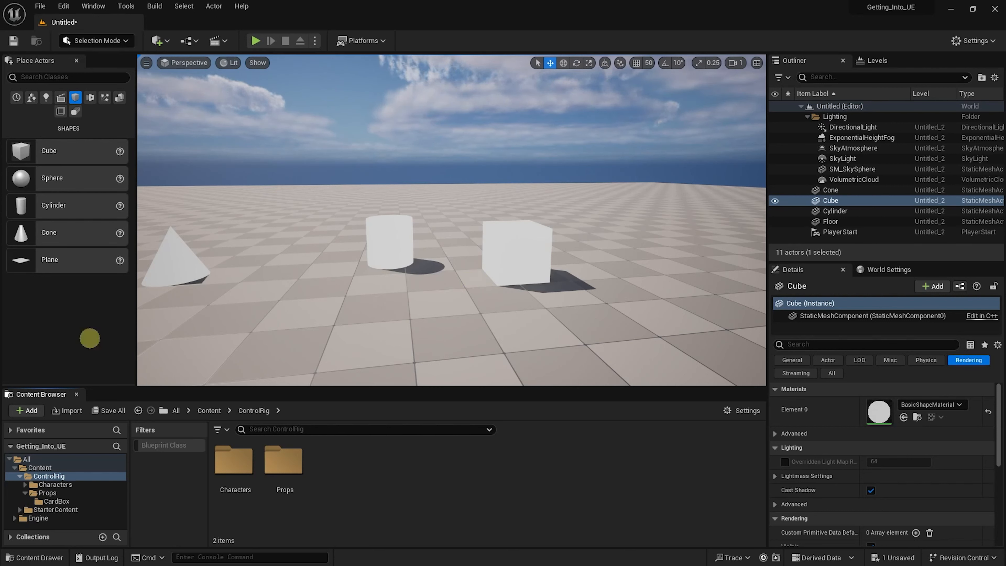
click(40, 468)
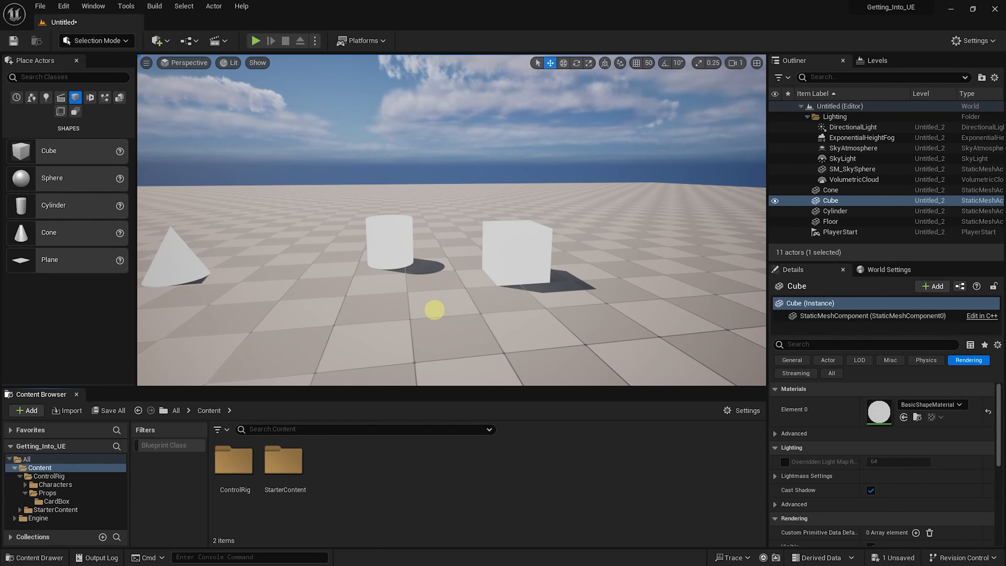